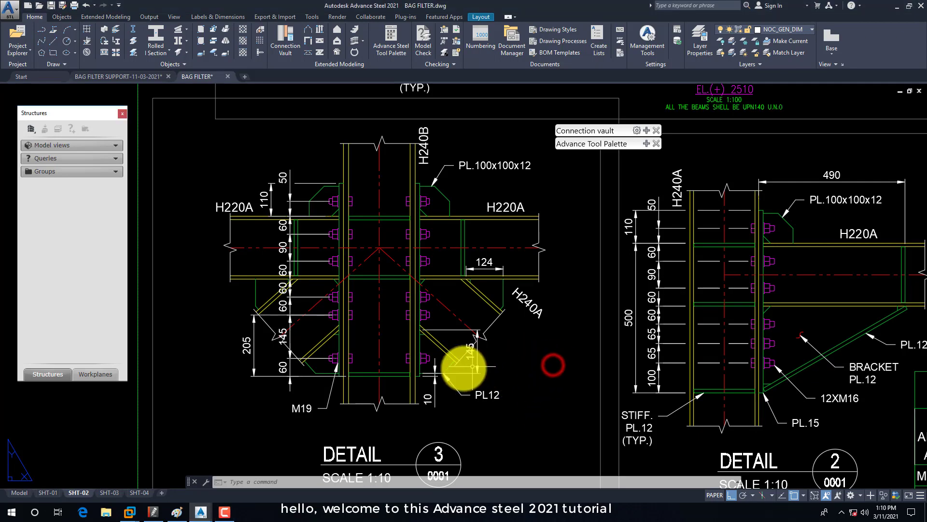
Examine on sheet SHT-01 how the lower end of the diagonal bracing beam meets the H240B column and base plate
scroll(507, 367, down, 6)
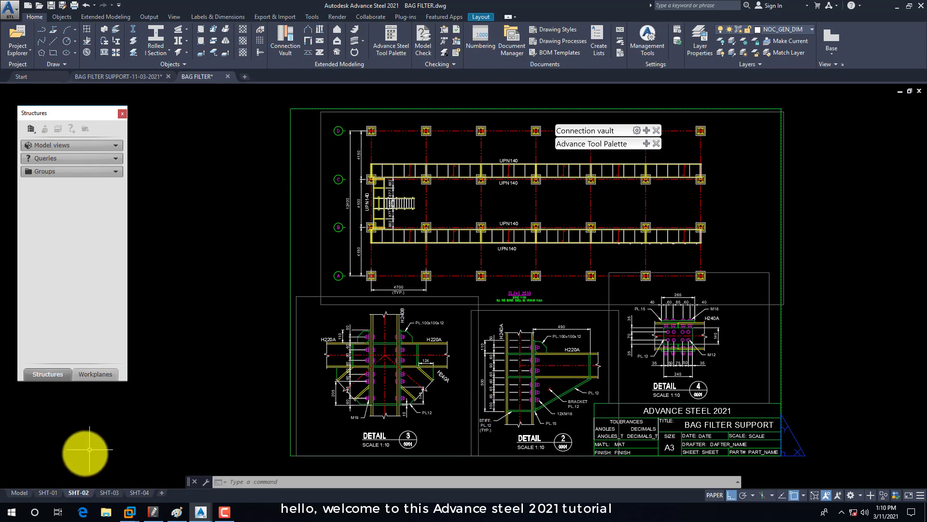
click(49, 493)
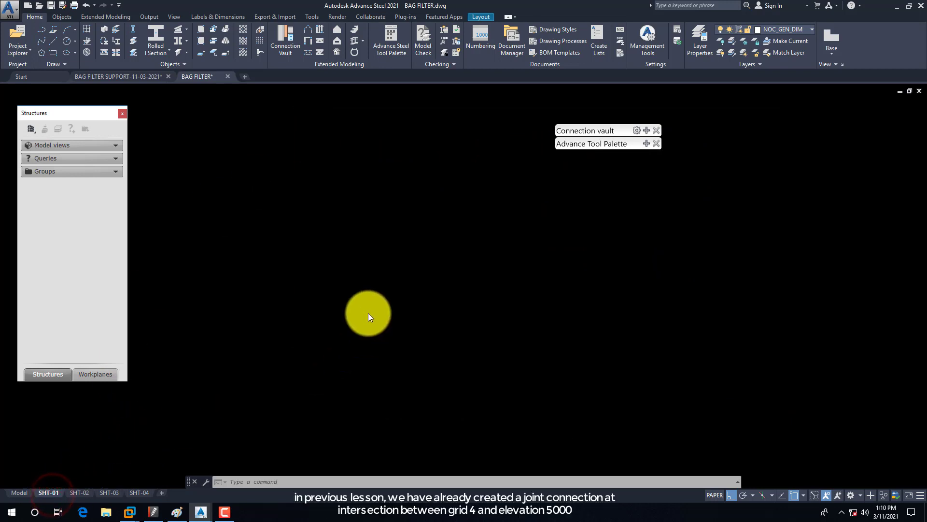
middle_drag(422, 368, 420, 325)
scroll(507, 390, up, 5)
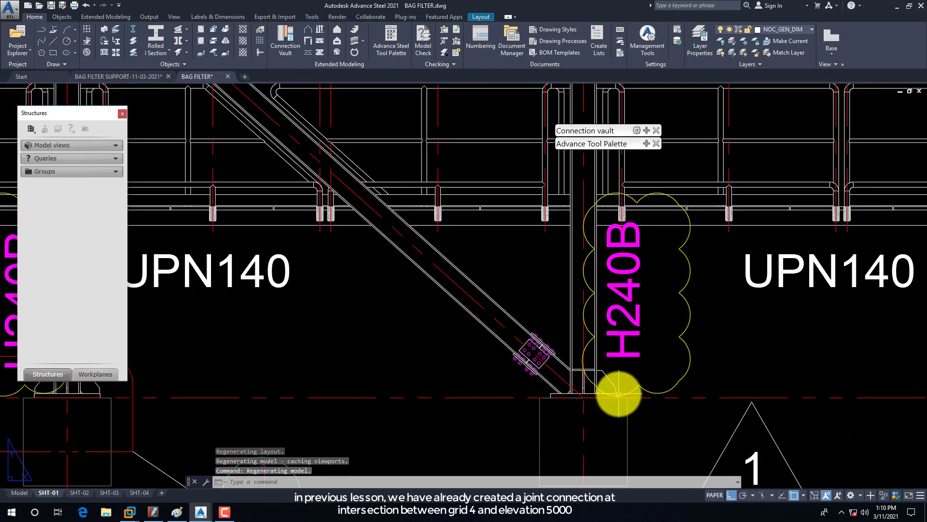
scroll(617, 389, up, 2)
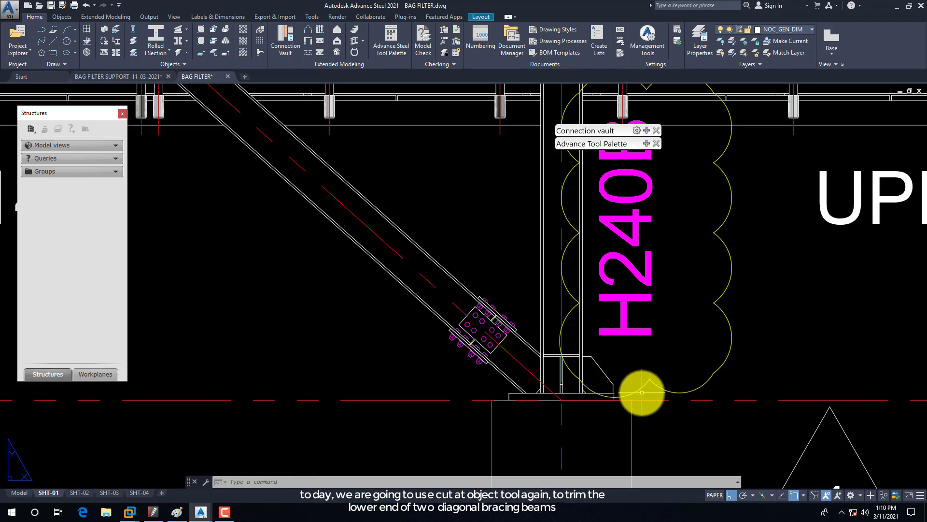
scroll(642, 392, down, 5)
scroll(683, 410, up, 1)
scroll(628, 406, up, 4)
scroll(564, 411, down, 3)
scroll(590, 411, up, 3)
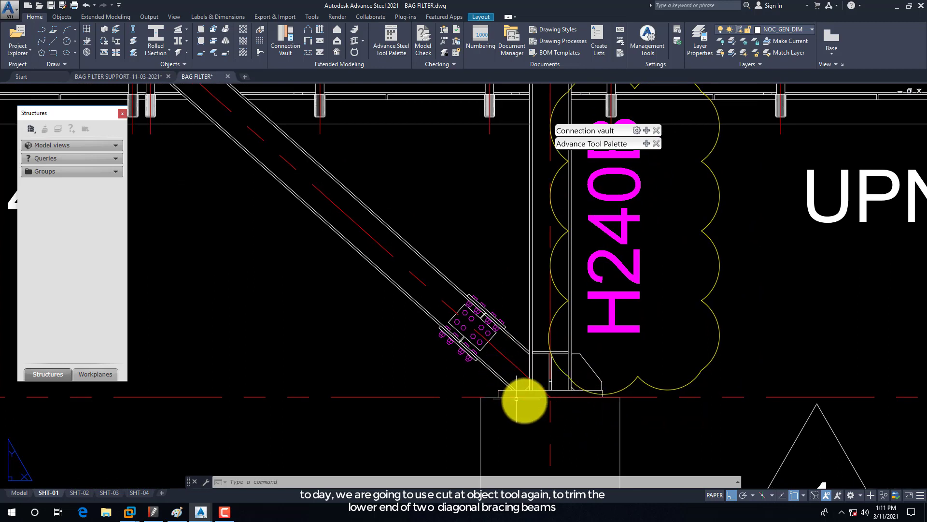
scroll(567, 393, up, 2)
middle_drag(559, 400, 482, 353)
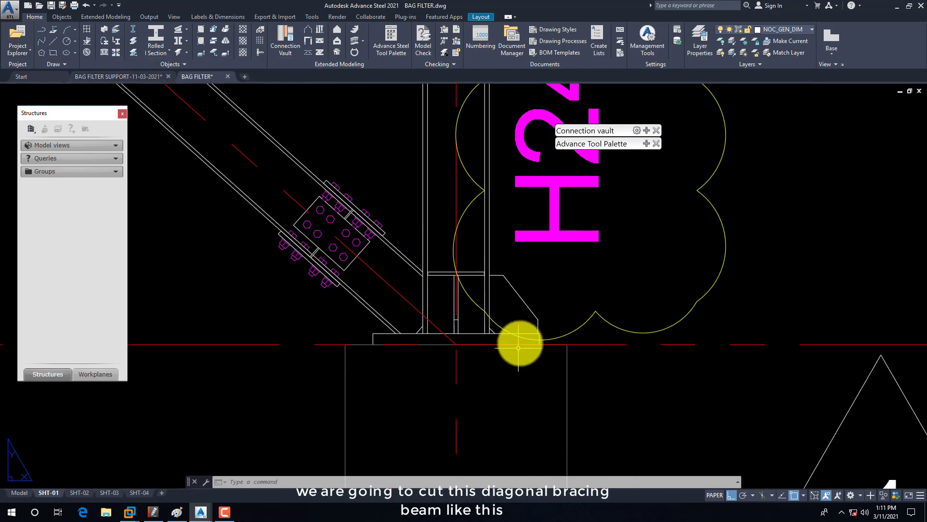
Return to the BAG FILTER SUPPORT-11-03-2021 model at the grid 5 brace's lower end and display the Features tools
click(107, 77)
scroll(352, 231, down, 5)
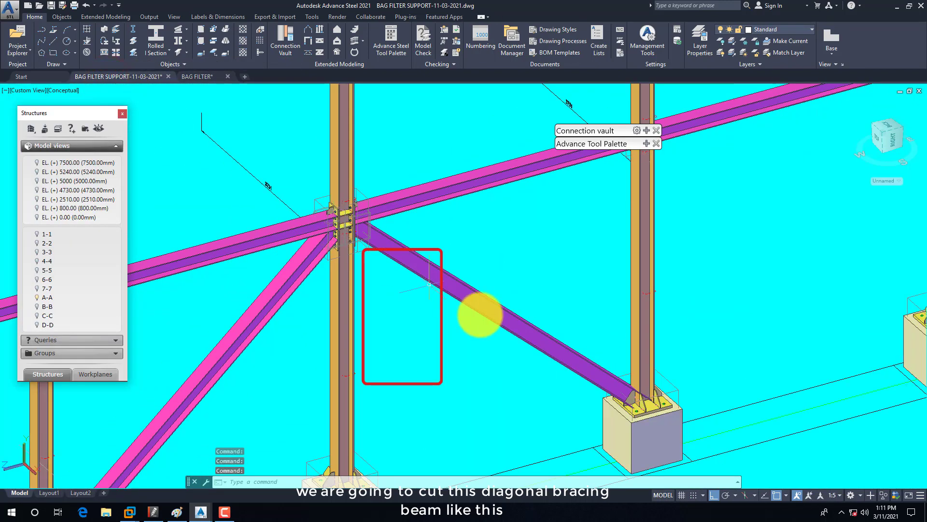
scroll(625, 393, up, 5)
mouse_move(574, 386)
shift+middle_down()
mouse_move(586, 444)
mouse_move(601, 393)
mouse_move(569, 383)
shift+middle_up()
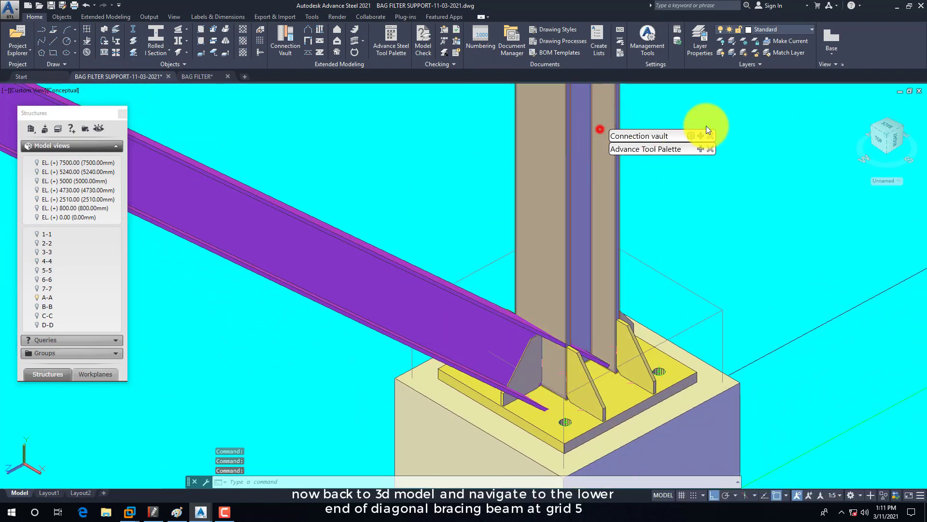
click(772, 106)
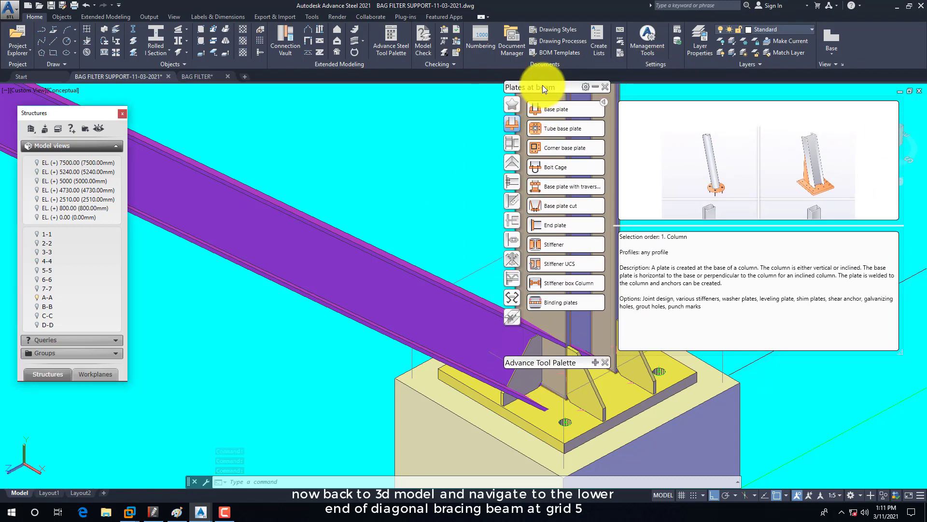
click(596, 86)
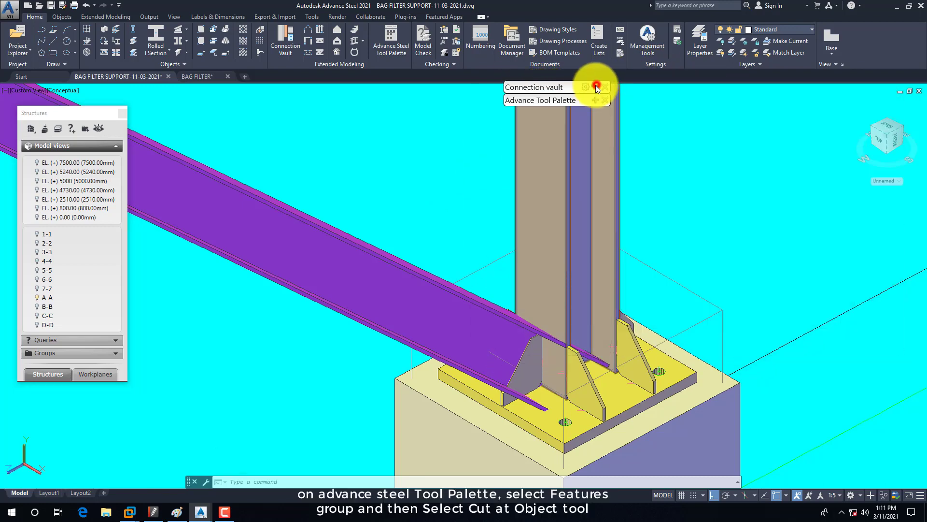
click(592, 100)
click(511, 250)
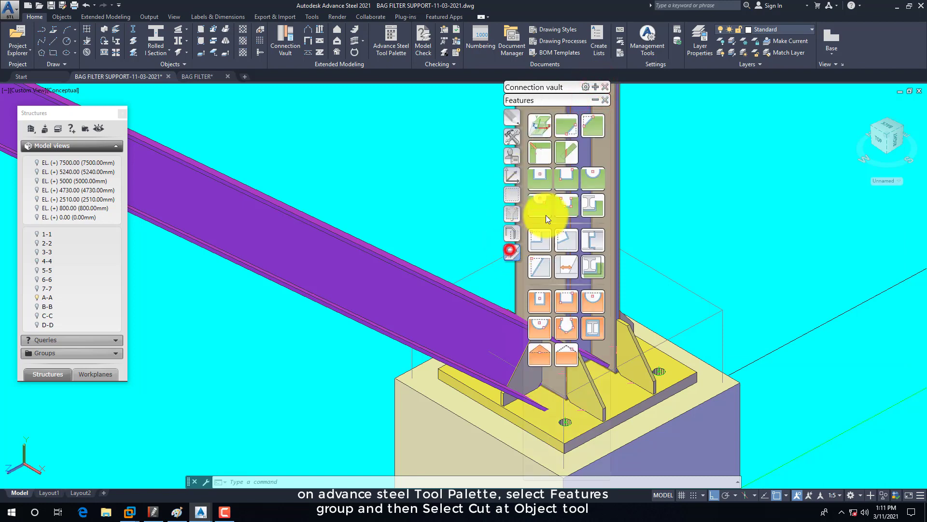
Cut the lower end of the diagonal bracing beam against the grid 5 column using Cut at Object
click(571, 152)
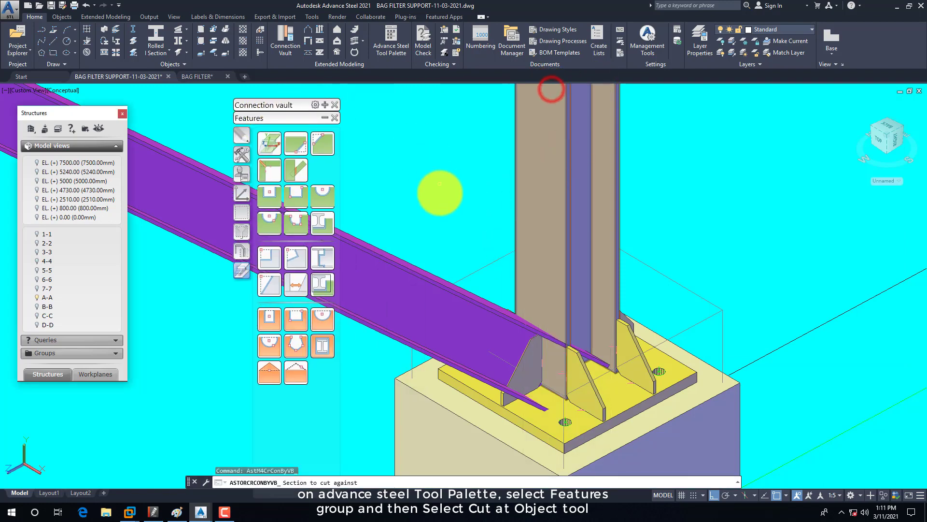
click(522, 213)
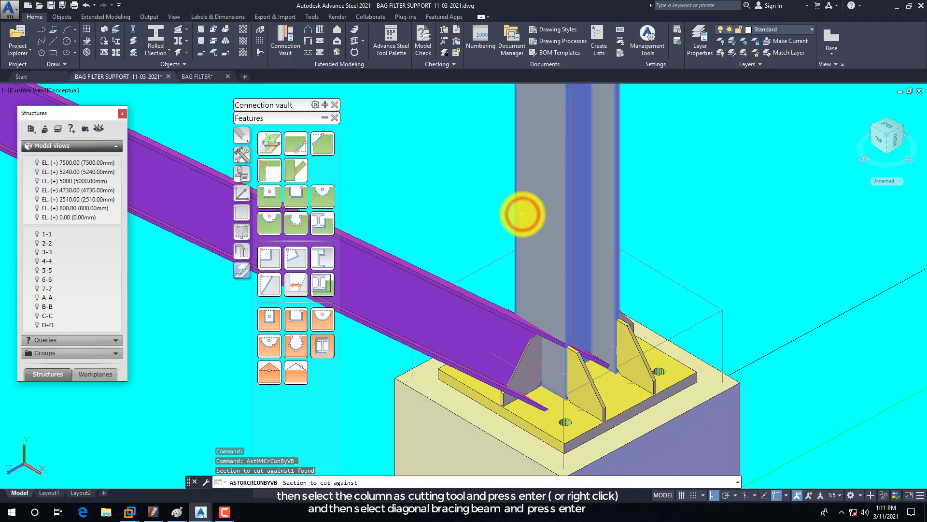
key(Return)
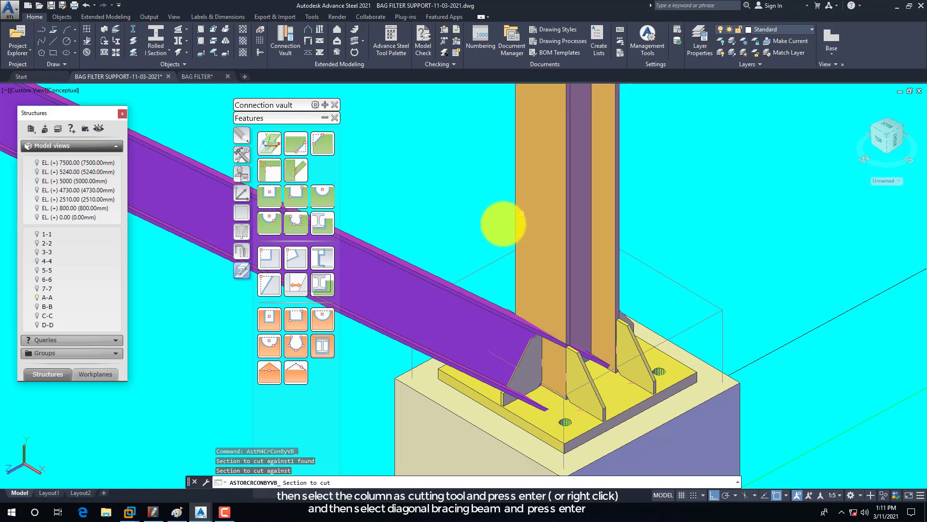
click(480, 301)
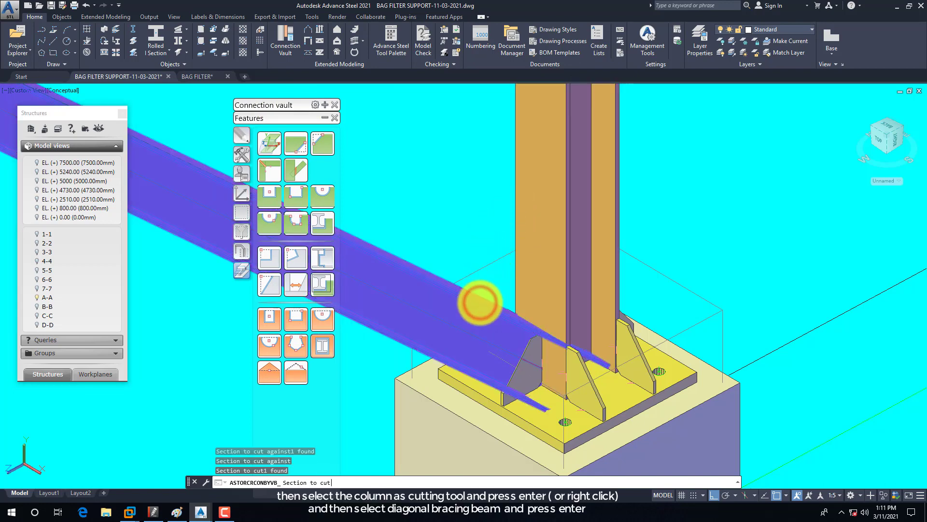
key(Return)
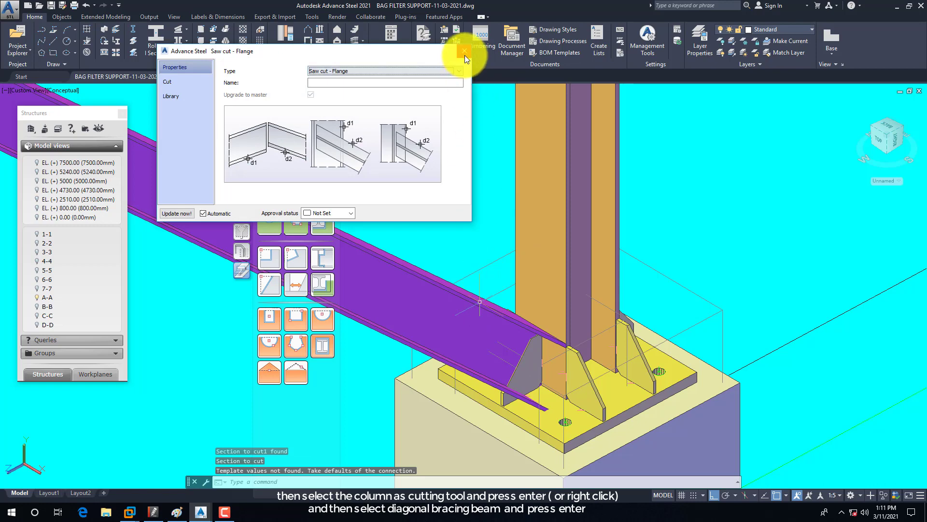
click(465, 56)
Repeat Cut at Object to trim the same bracing beam against the base plate
key(Return)
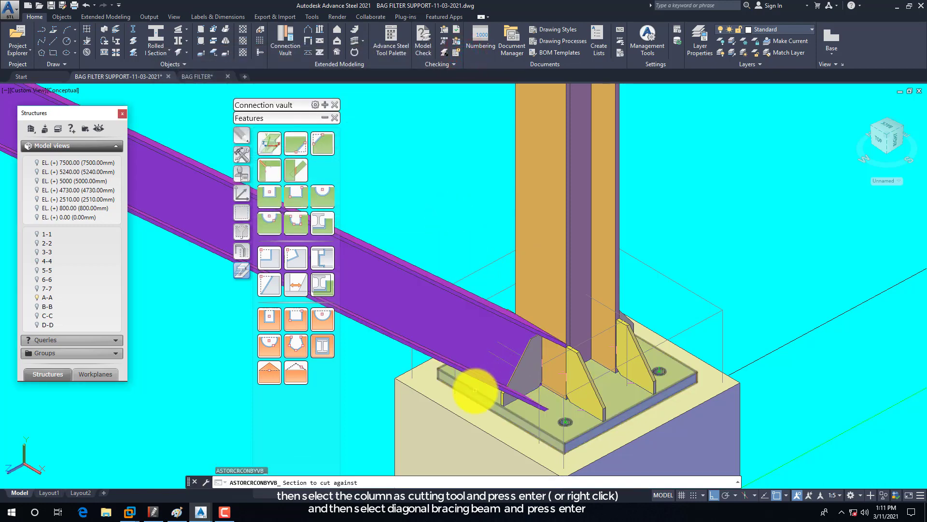
click(476, 389)
key(Return)
click(488, 381)
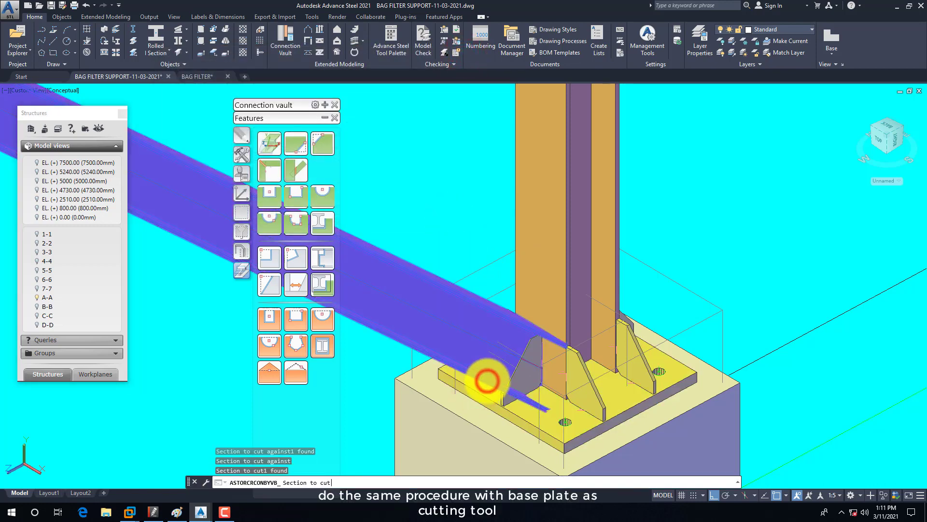
key(Return)
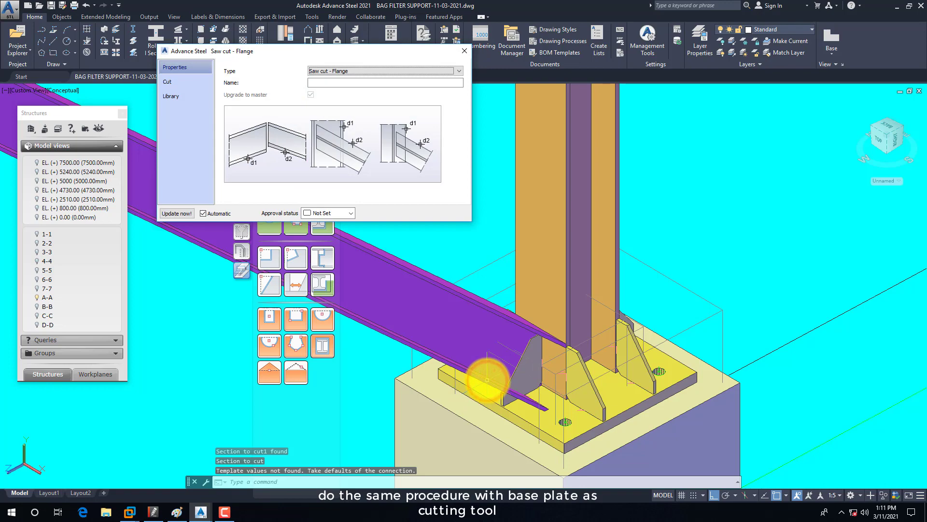
click(464, 51)
Open the grid 5 base plate connection's properties and display its Web stiffener settings
shift+middle_drag(520, 361, 503, 374)
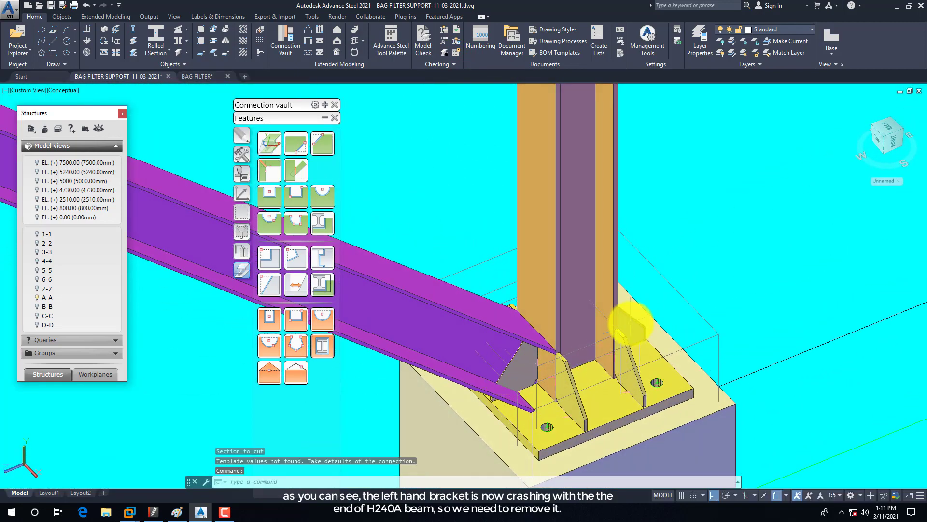
click(628, 324)
right_click(629, 324)
key(Escape)
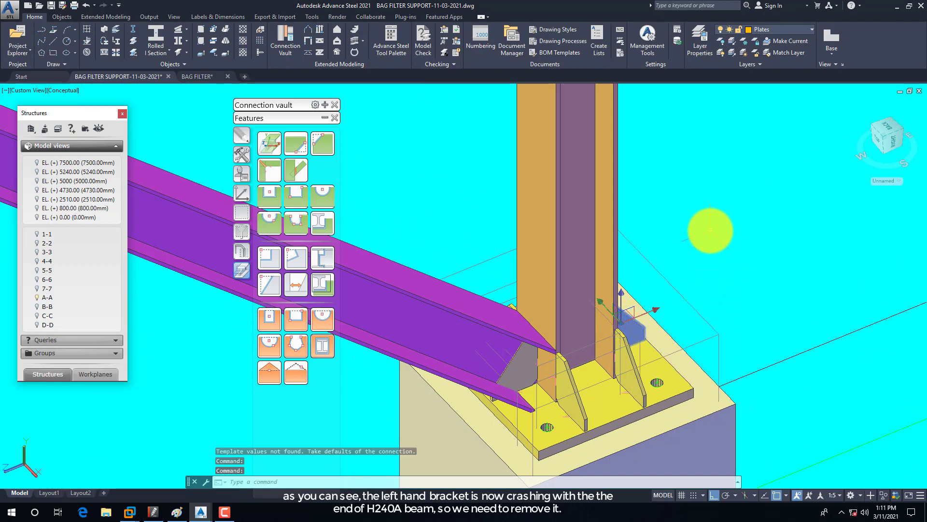
right_click(710, 230)
click(752, 351)
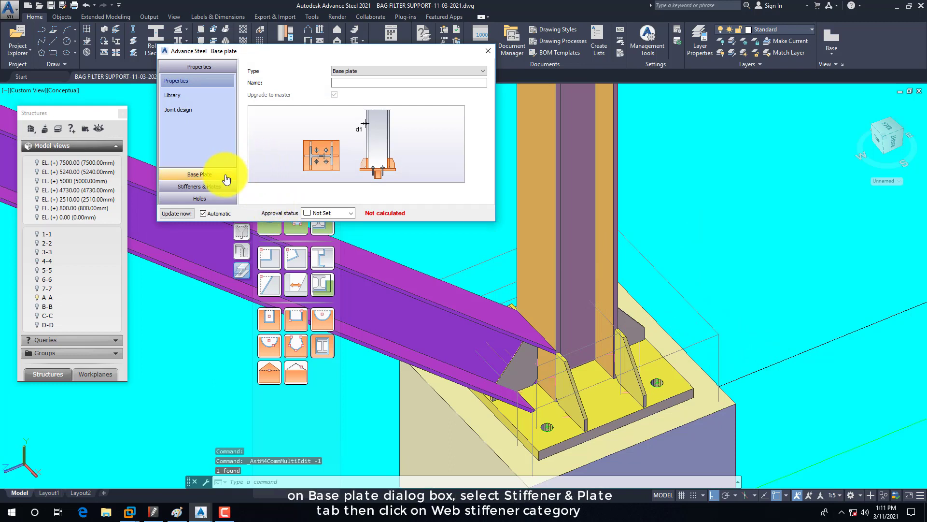
click(213, 185)
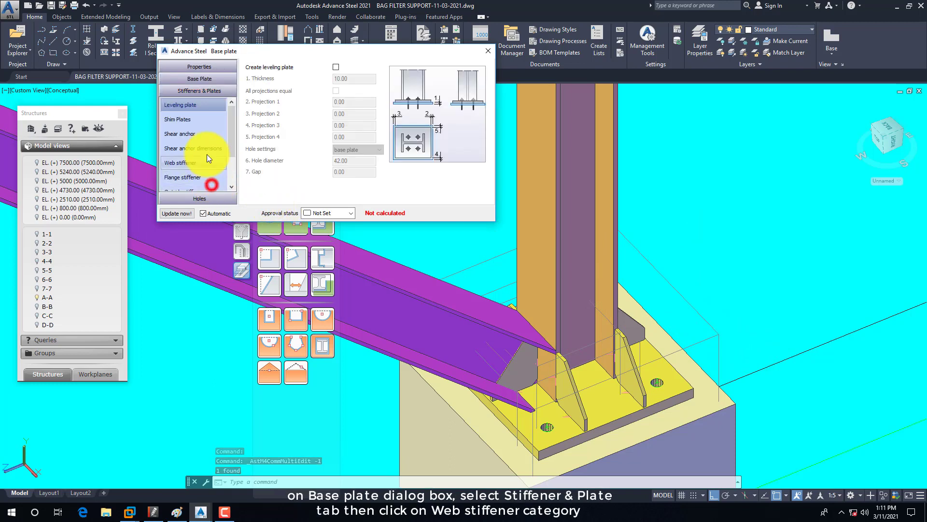
click(231, 135)
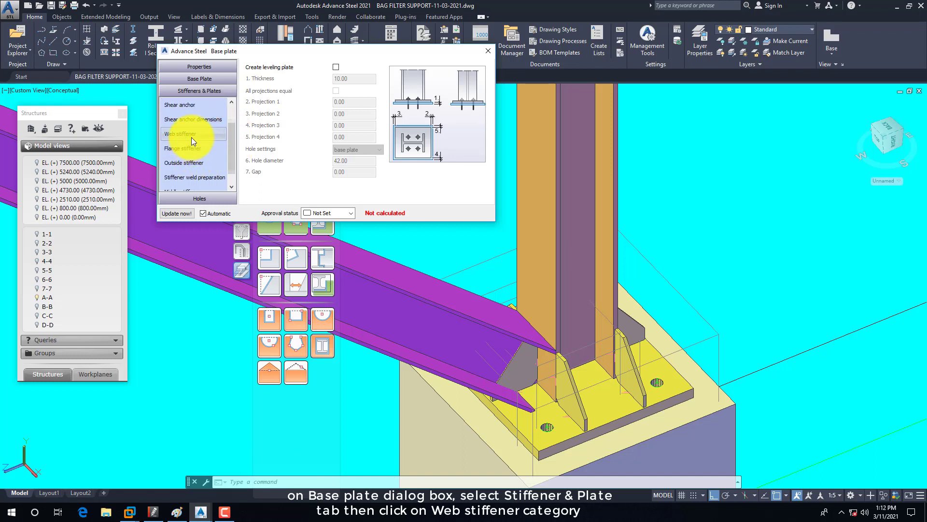
click(213, 135)
Try creating the web stiffener with the one side option and check which bracket remains
click(352, 68)
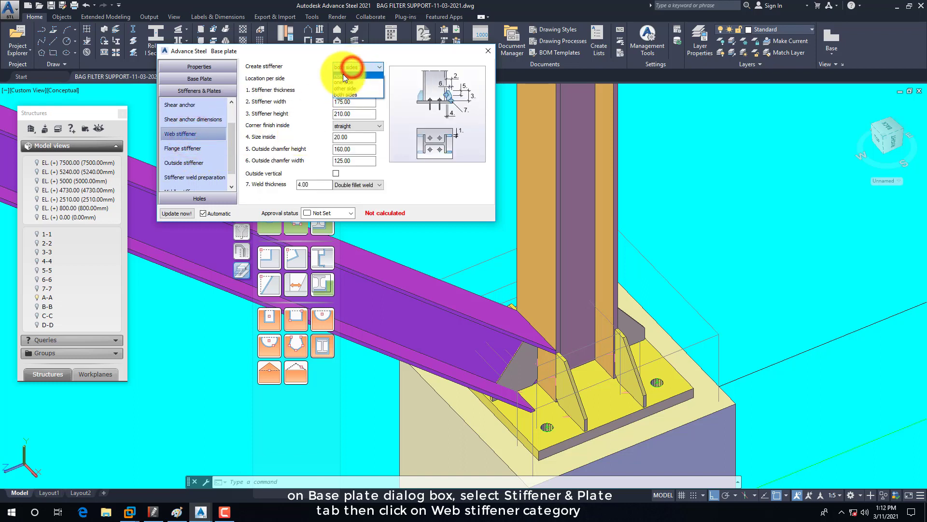
click(341, 82)
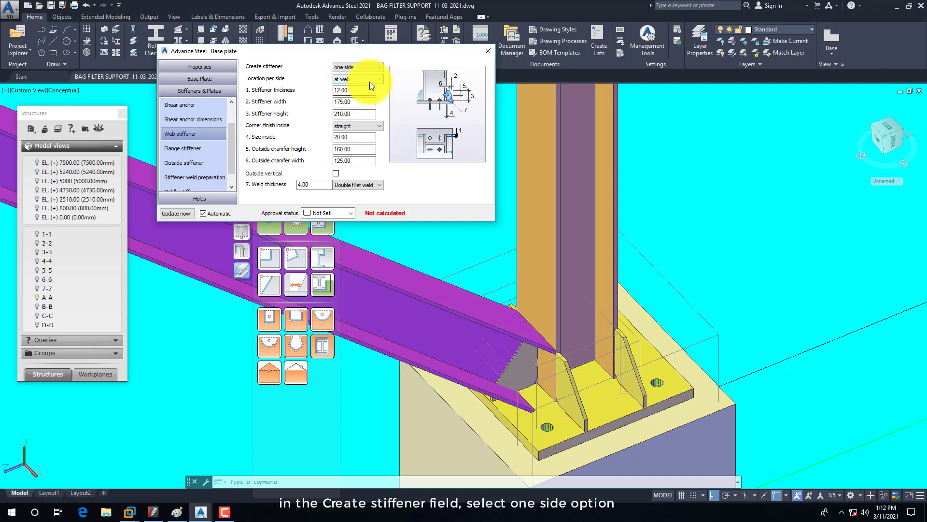
shift+middle_drag(673, 302, 618, 305)
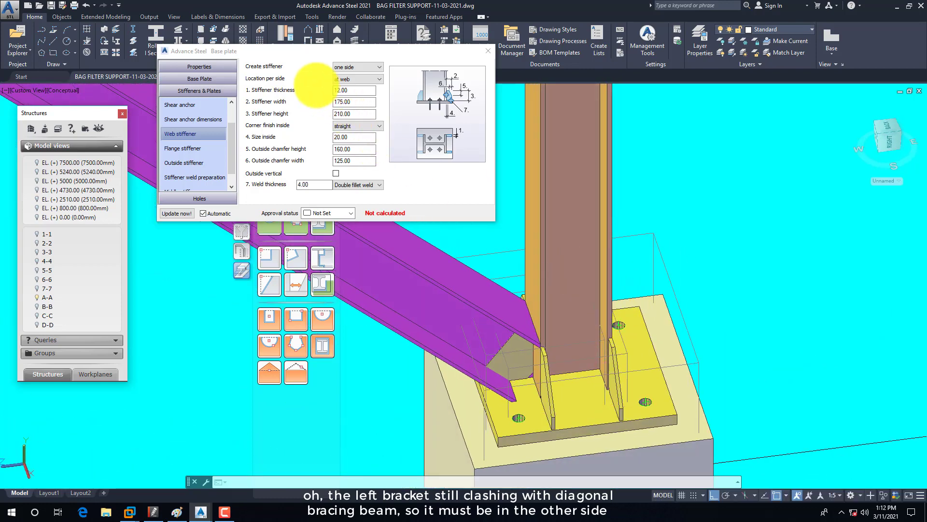
Set the web stiffener creation to other side and close the base plate properties
click(341, 69)
click(344, 89)
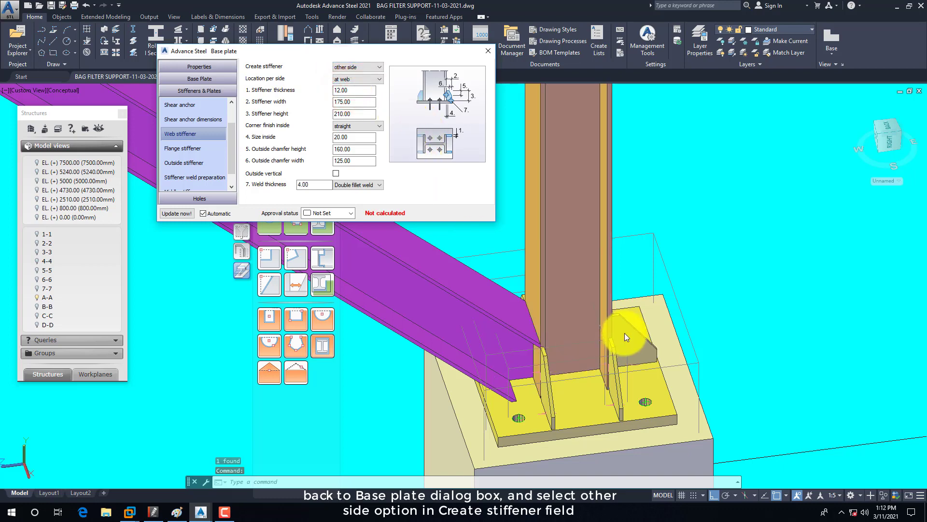
shift+middle_drag(602, 337, 646, 327)
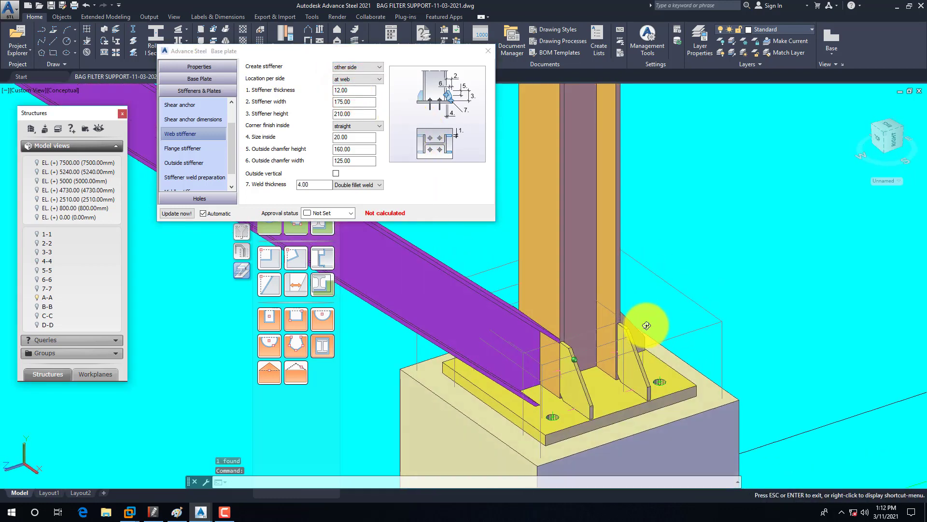
click(486, 51)
Cut the lower end of the grid 3 diagonal bracing beam against its column using Cut at Object
scroll(704, 248, down, 5)
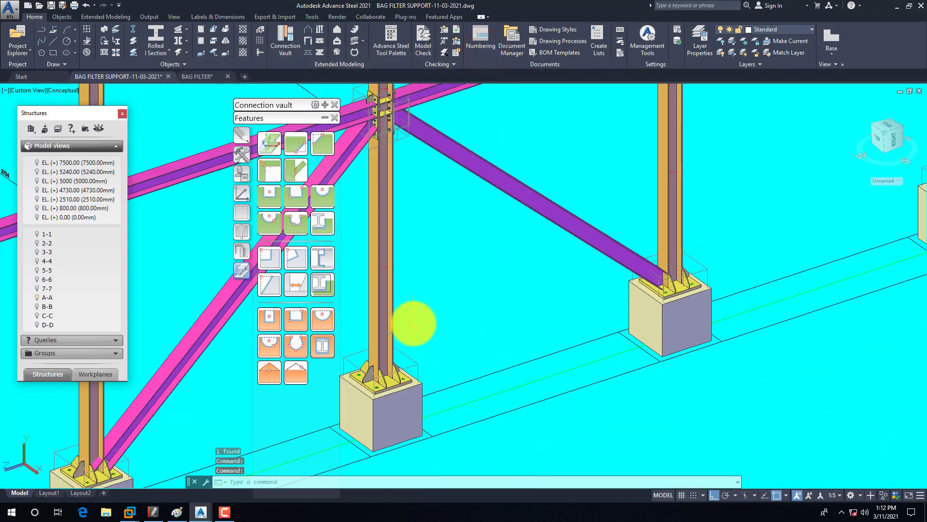
scroll(513, 310, down, 2)
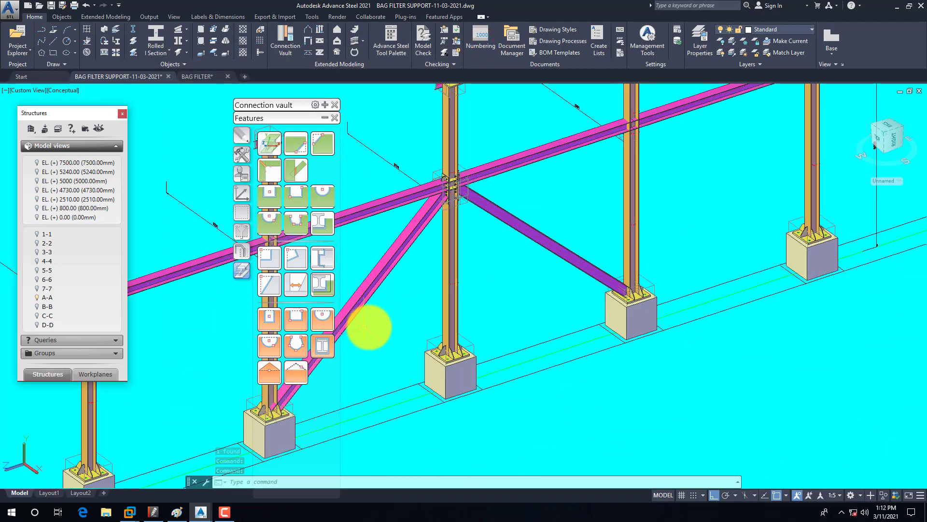
middle_drag(363, 328, 483, 315)
drag(282, 104, 842, 176)
scroll(437, 389, up, 3)
scroll(437, 389, up, 4)
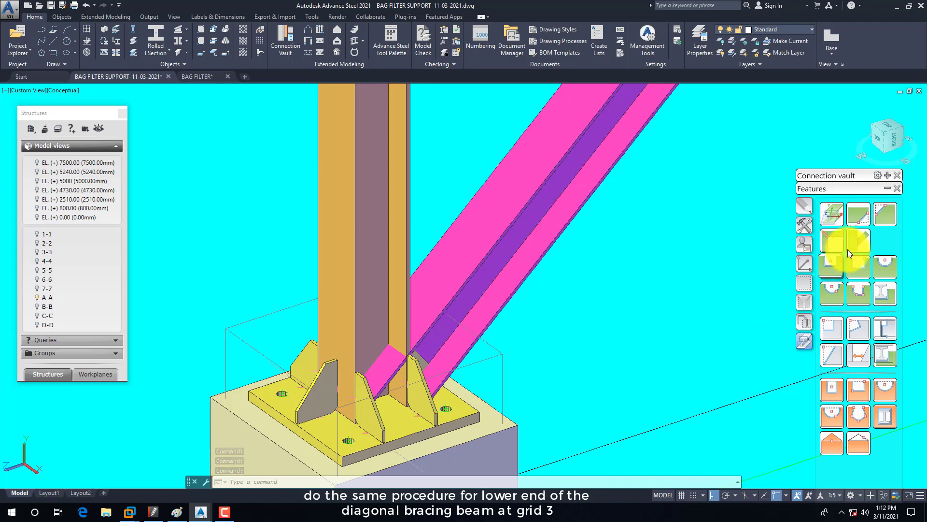
click(858, 240)
click(407, 264)
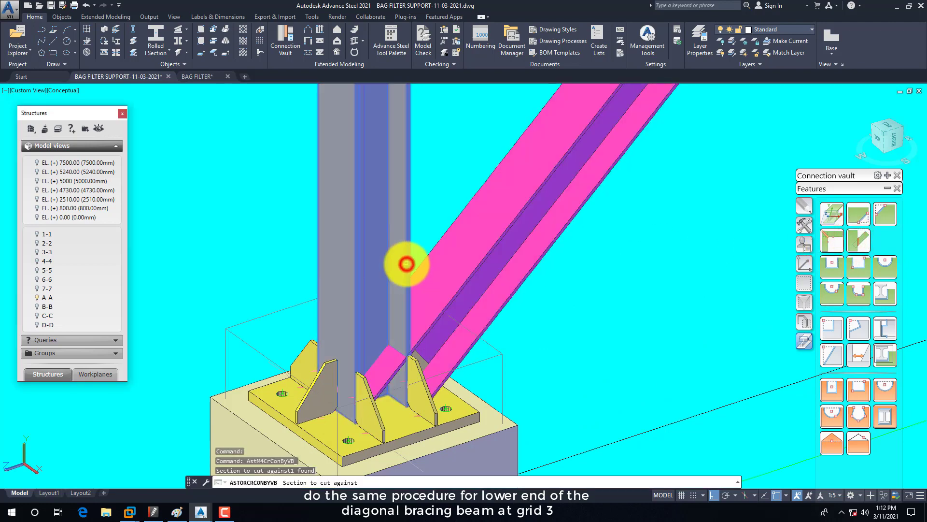
click(457, 282)
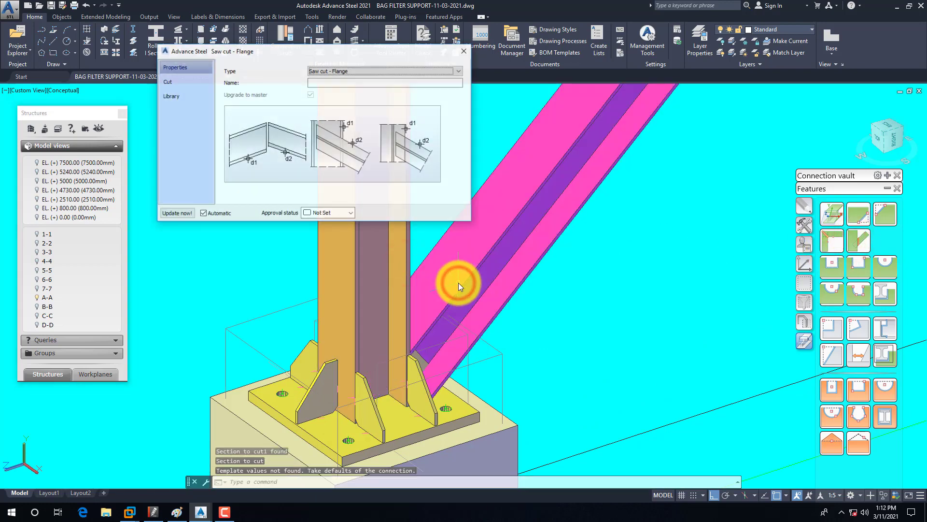
click(464, 51)
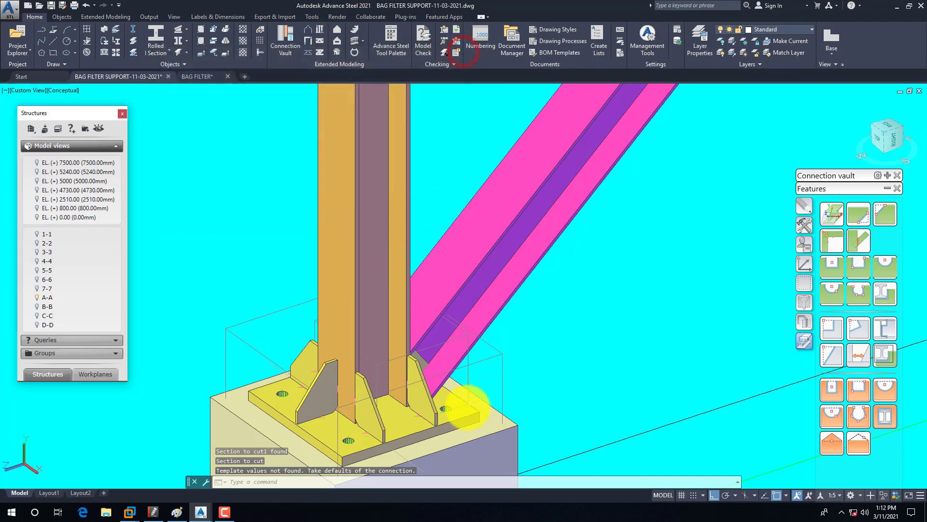
Cut the lower end of the grid 3 diagonal bracing beam against the base plate using Cut at Object
key(Return)
click(466, 416)
key(Return)
click(456, 362)
shift+middle_drag(439, 379, 307, 341)
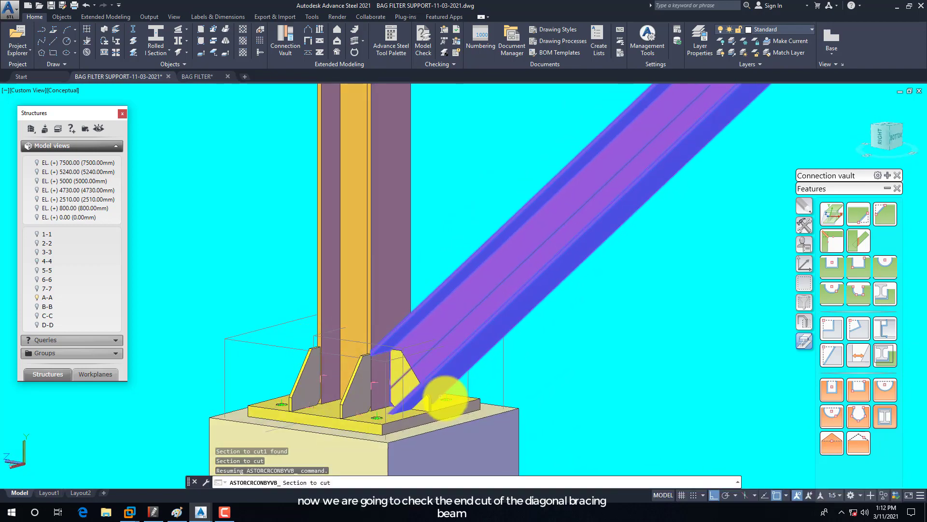
key(Return)
scroll(383, 383, up, 2)
shift+middle_drag(382, 383, 464, 352)
key(Escape)
Show only the grid 3 diagonal bracing beam through Quick views and inspect the cuts at both ends
click(481, 312)
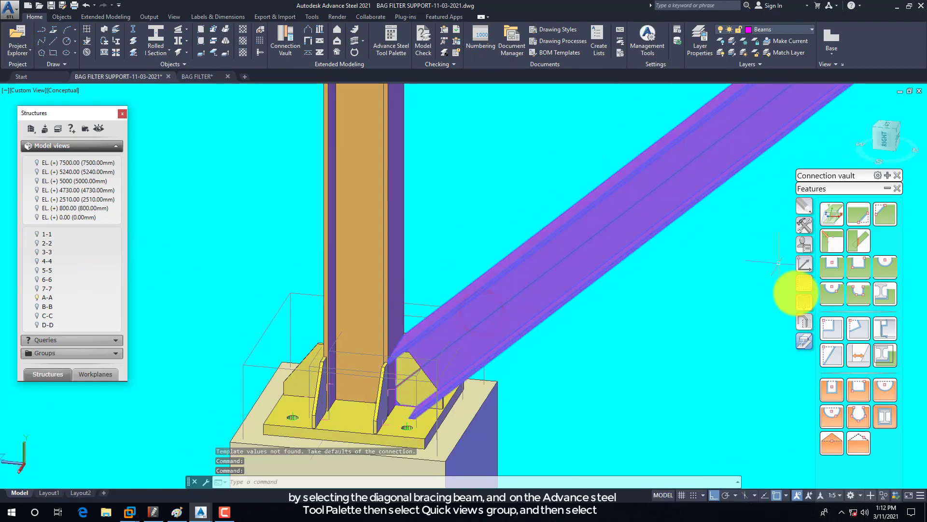
click(802, 342)
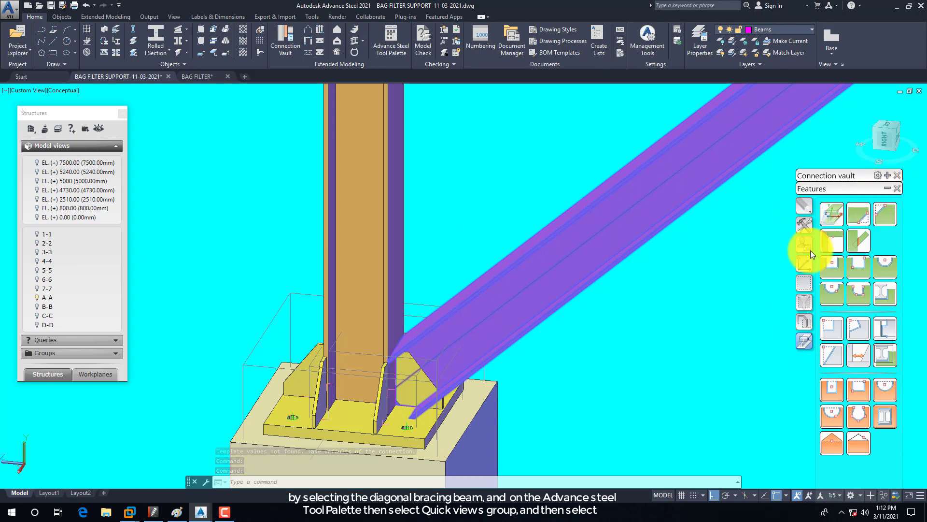
click(804, 322)
click(829, 363)
scroll(548, 356, down, 5)
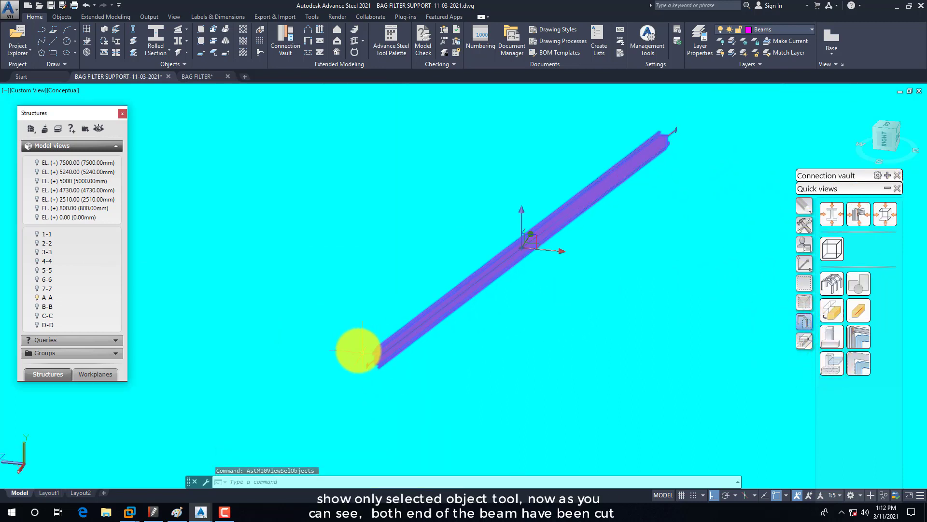
scroll(626, 170, up, 3)
shift+middle_drag(587, 145, 616, 153)
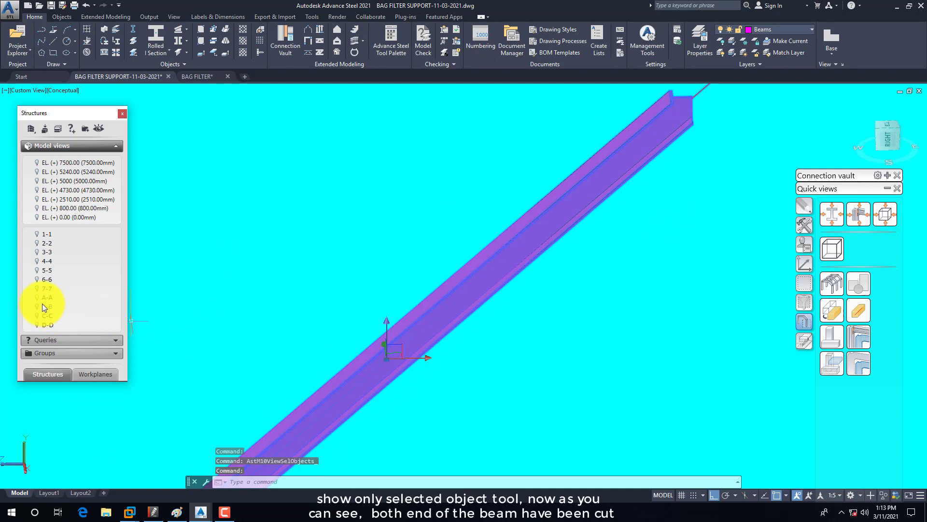
Show all model objects again and set the view to SW Isometric
click(829, 285)
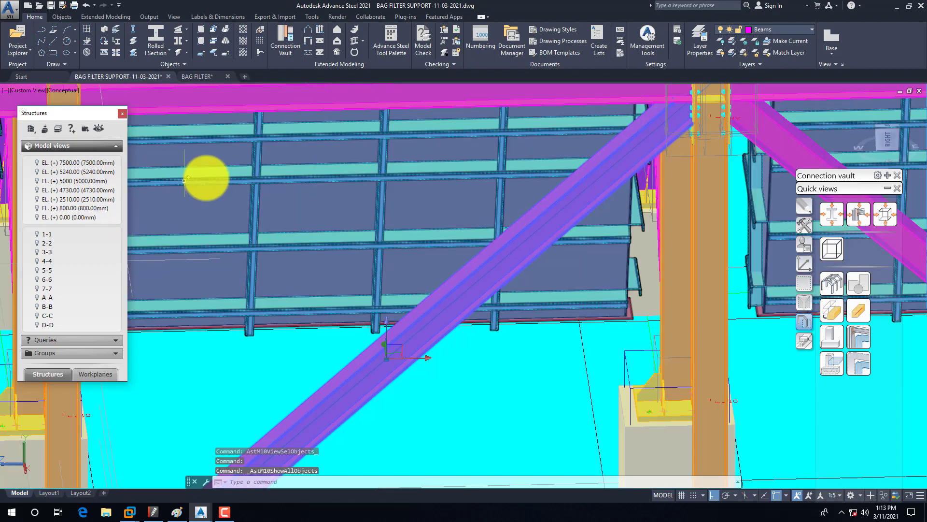
click(23, 92)
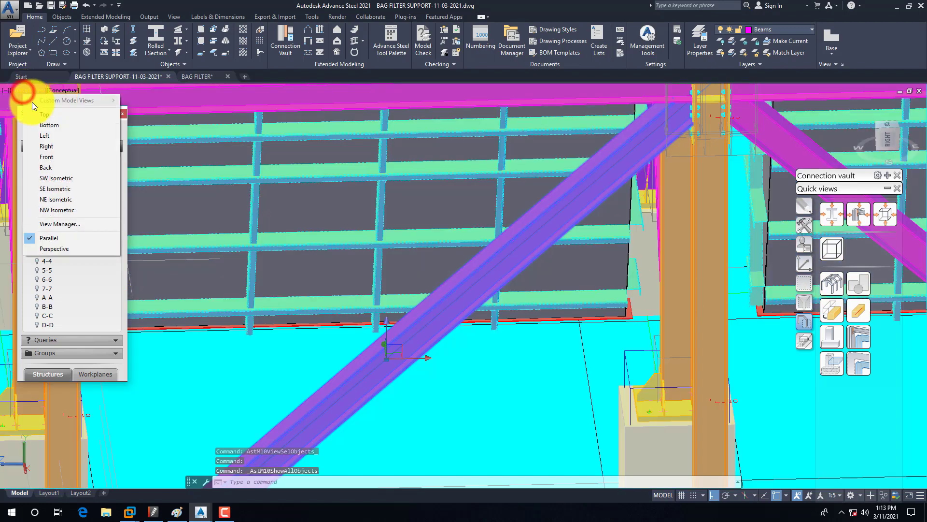
click(56, 178)
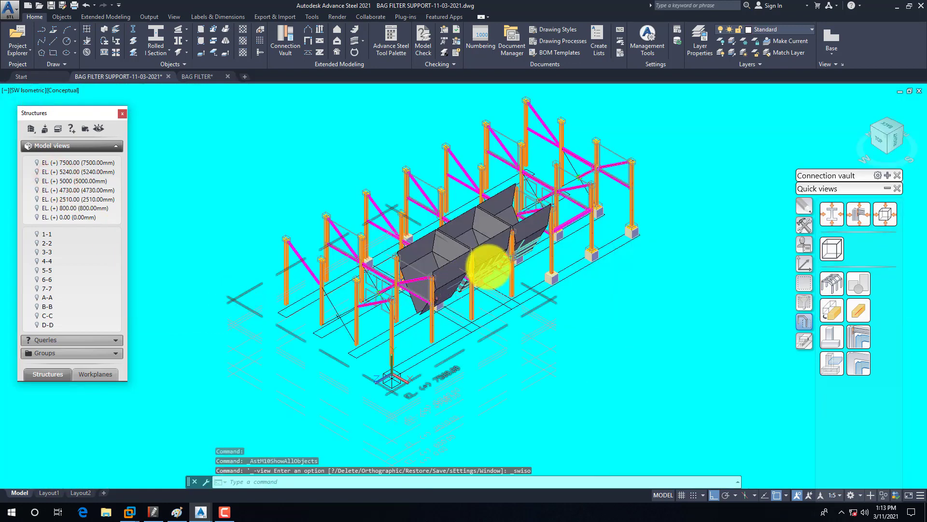
scroll(545, 232, up, 3)
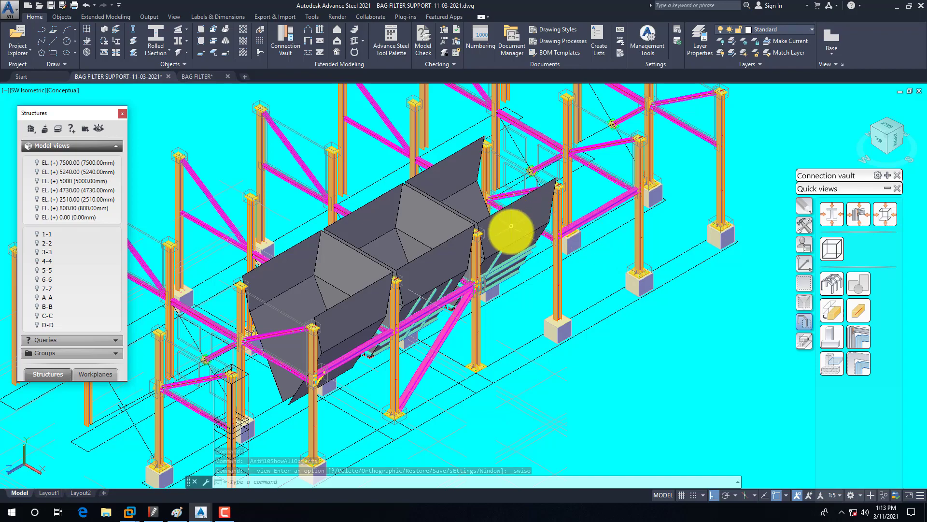
Activate the grid A-A model view with the bag filter hidden, displayed in the Conceptual visual style
click(61, 91)
click(86, 106)
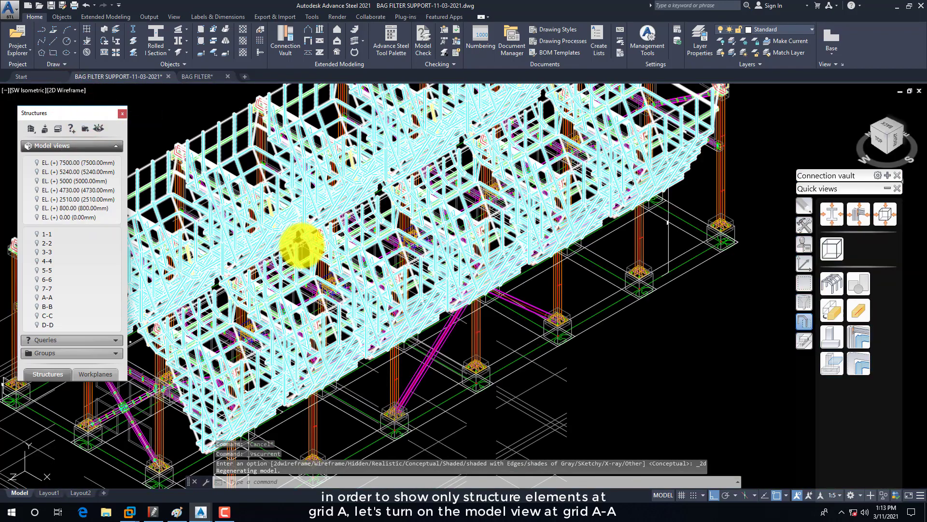
click(37, 296)
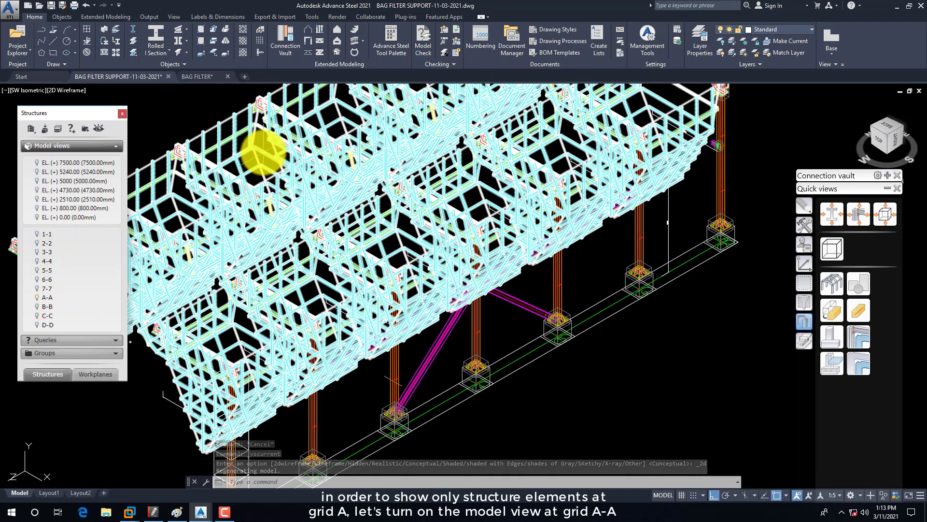
click(826, 337)
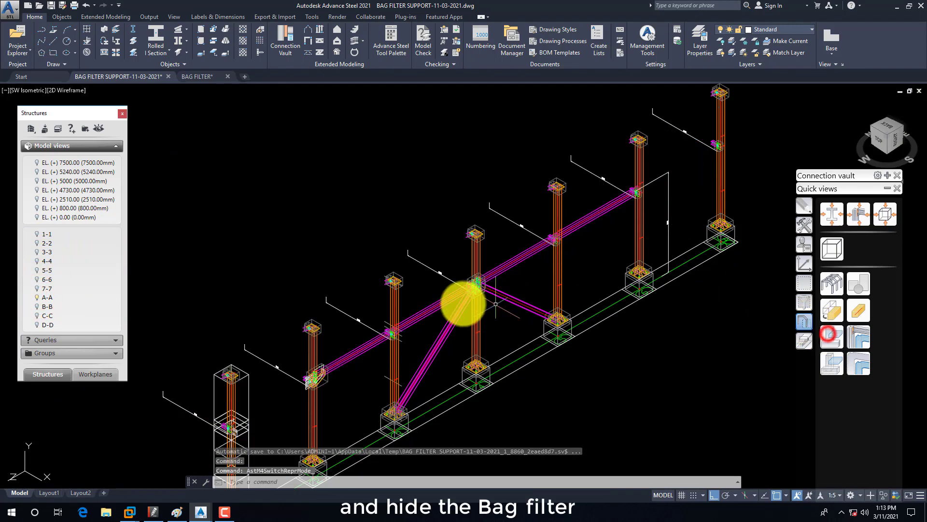
click(75, 91)
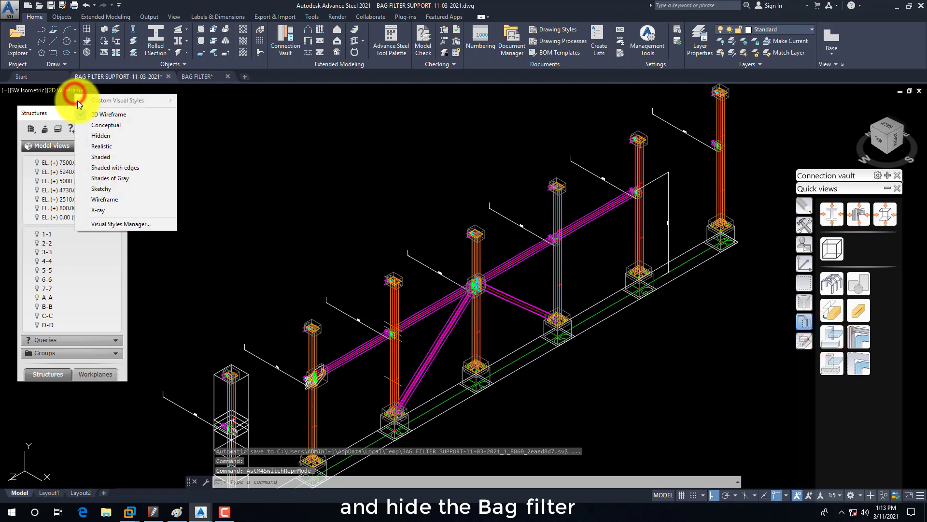
click(99, 124)
Open the grid 3 base plate connection's joint properties and display its Stiffeners & Plates settings
scroll(456, 290, up, 5)
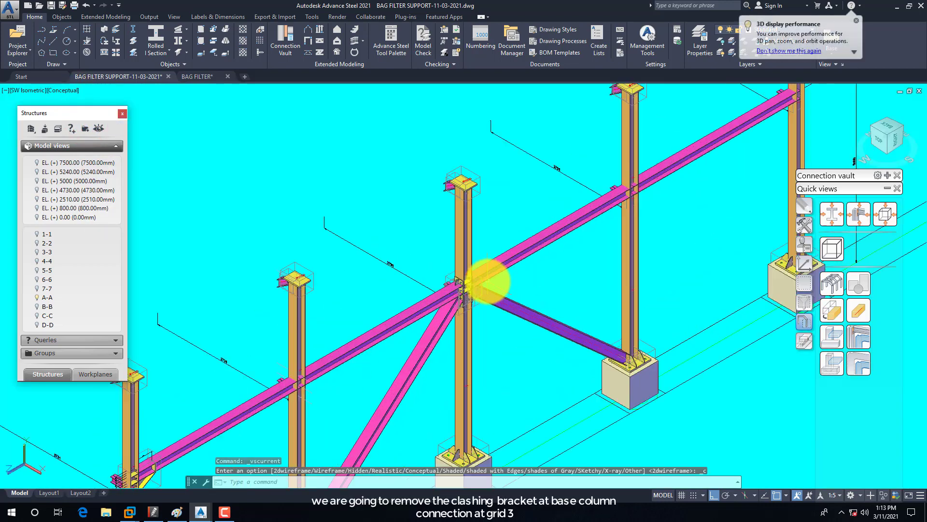
scroll(577, 283, down, 5)
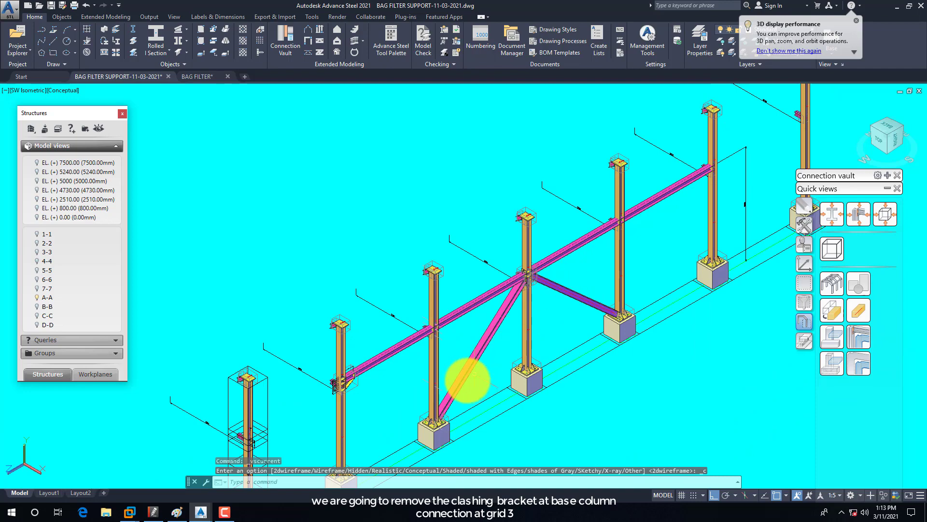
scroll(427, 415, up, 4)
scroll(423, 427, up, 5)
scroll(473, 314, down, 2)
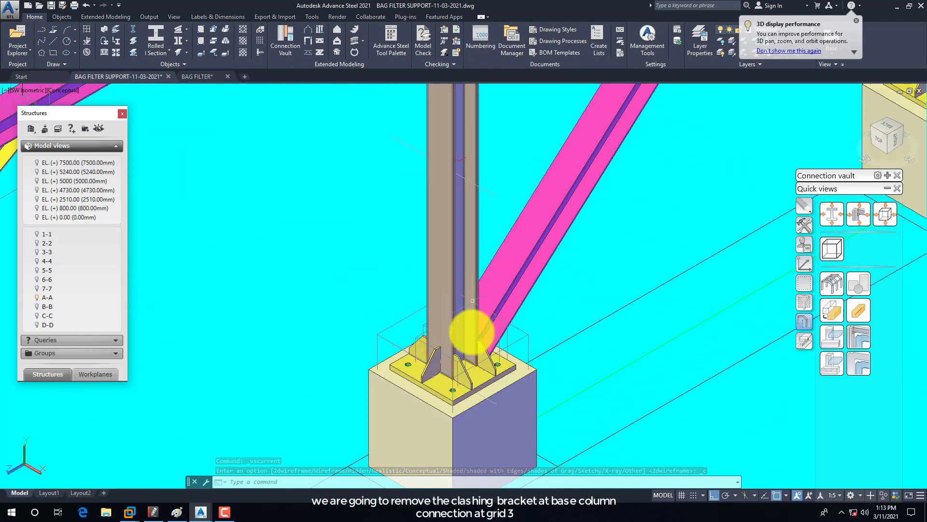
scroll(461, 386, up, 2)
shift+middle_drag(461, 387, 332, 394)
click(393, 338)
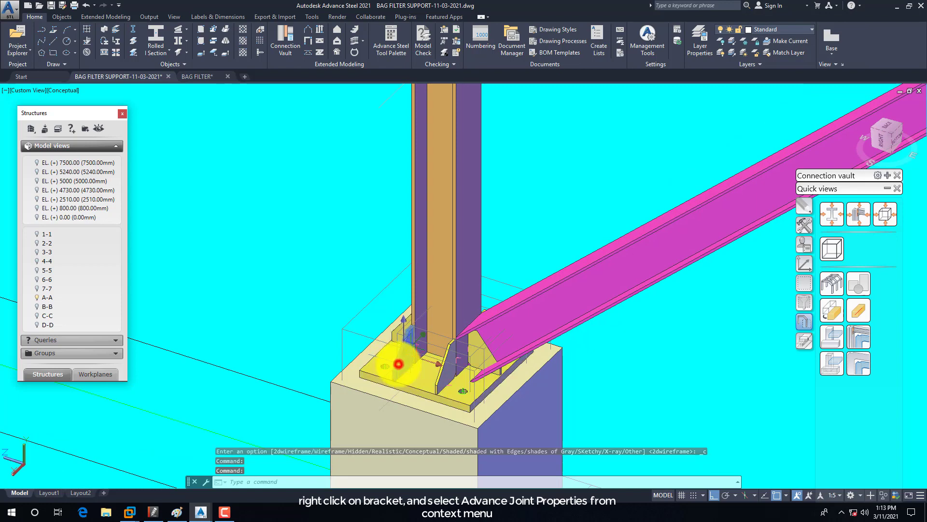
right_click(399, 364)
click(442, 208)
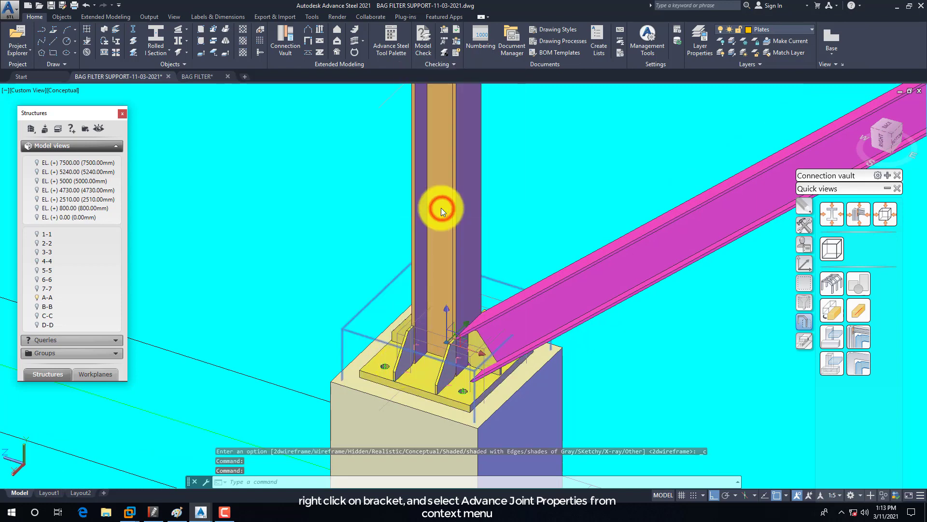
click(186, 186)
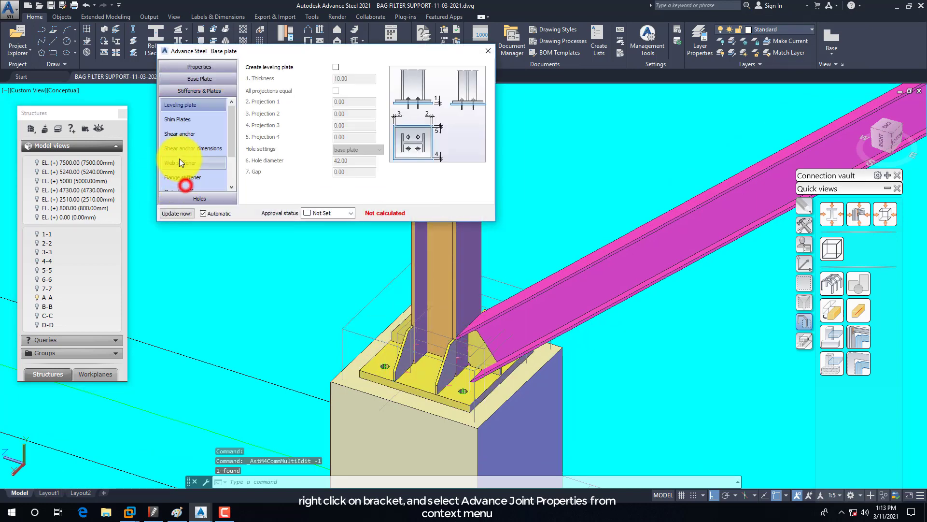
Set the Create stiffener option of the grid 3 base plate's web stiffener to one side
scroll(180, 174, down, 2)
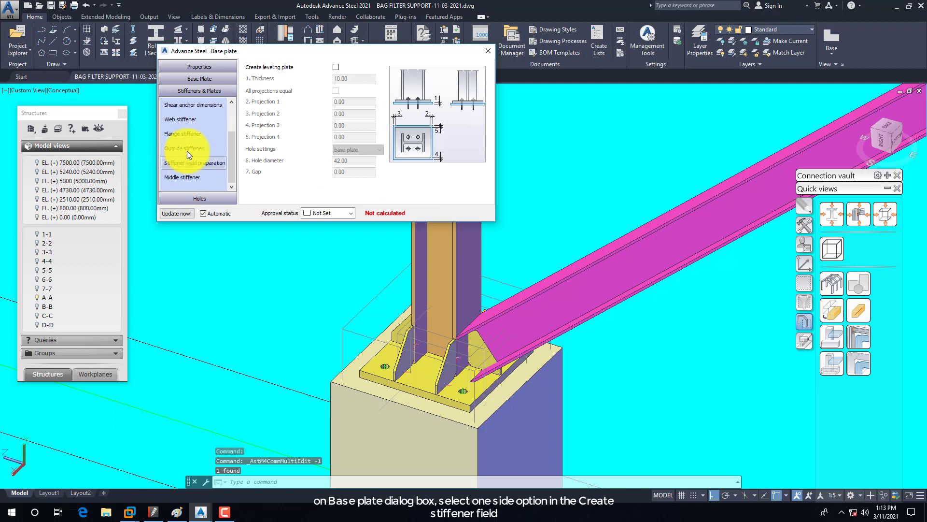
click(178, 121)
click(344, 66)
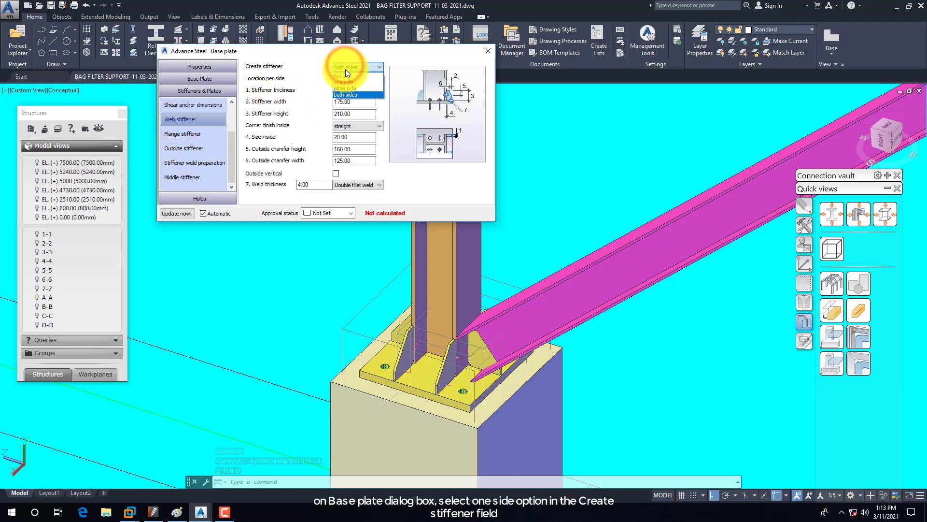
click(346, 84)
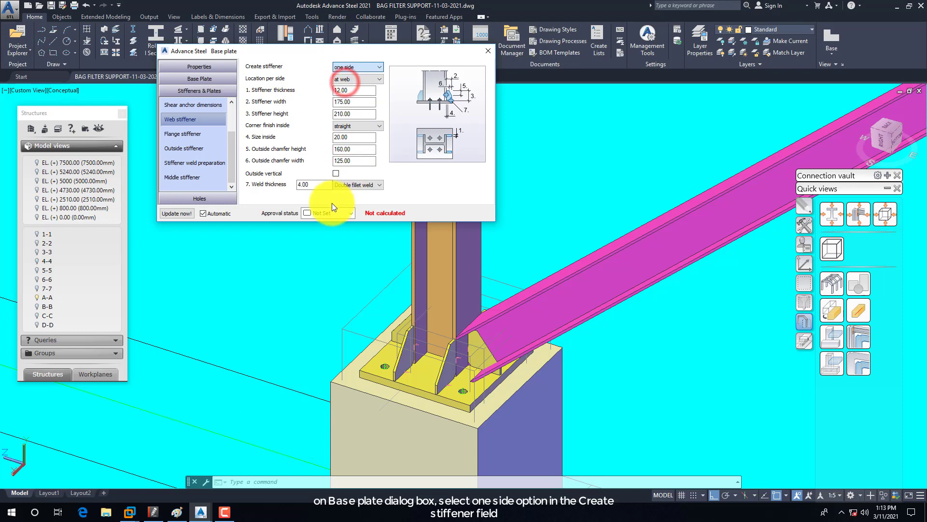
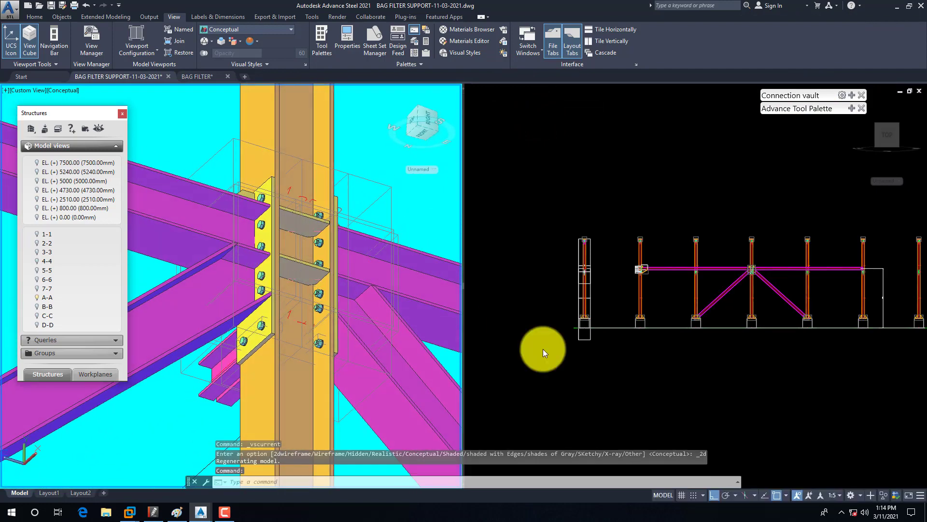
Activate the 2D Wireframe front viewport and examine the joint where the two diagonal beams meet the middle column
click(673, 377)
scroll(770, 275, up, 6)
middle_drag(772, 296, 687, 302)
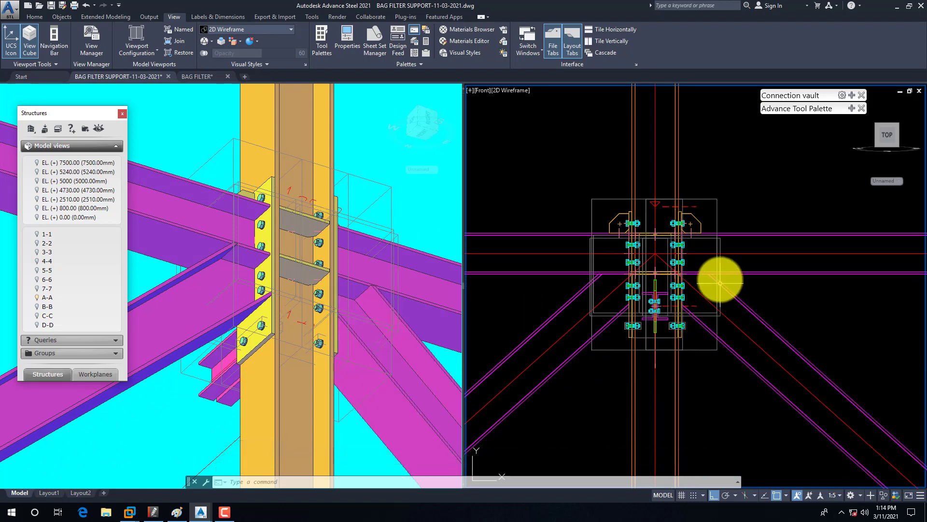
scroll(746, 273, up, 2)
scroll(759, 277, up, 4)
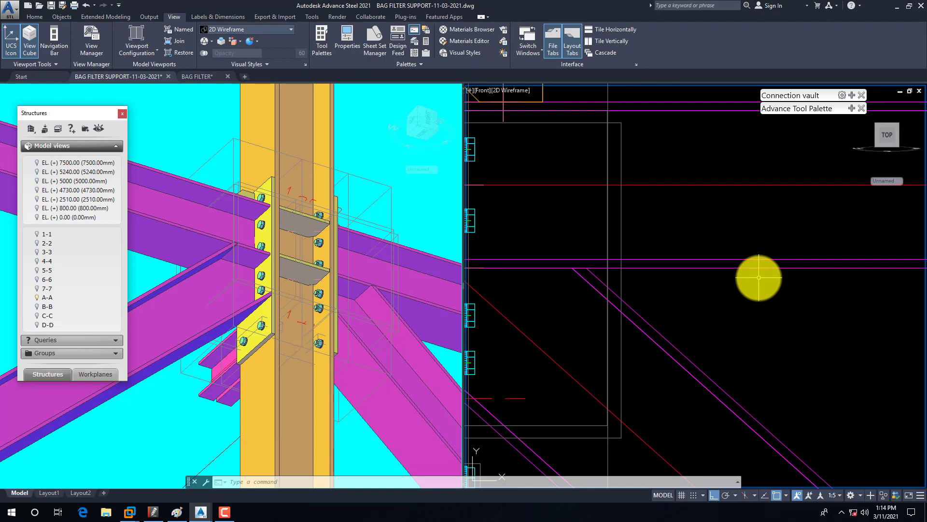
Switch to the BAG FILTER drawing and examine the stiffener plates in Detail 3 on layout SHT-02
click(197, 80)
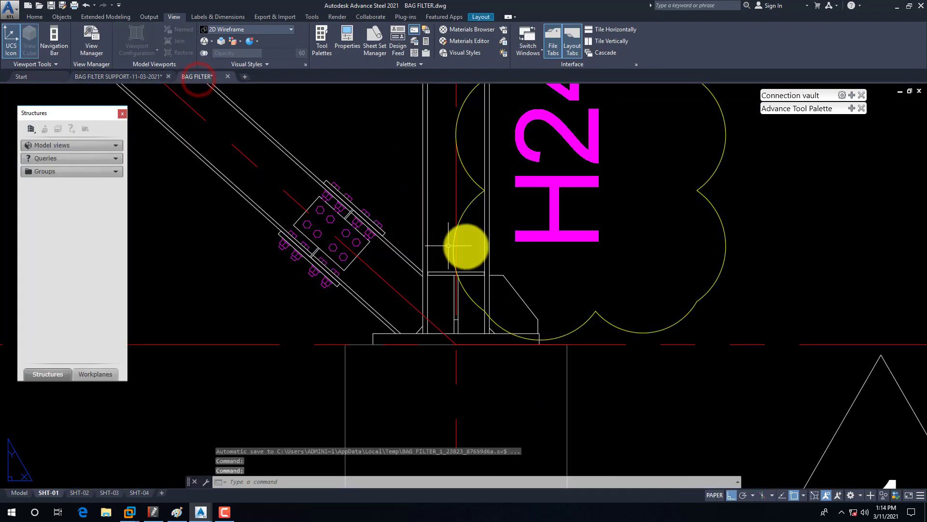
scroll(466, 245, down, 5)
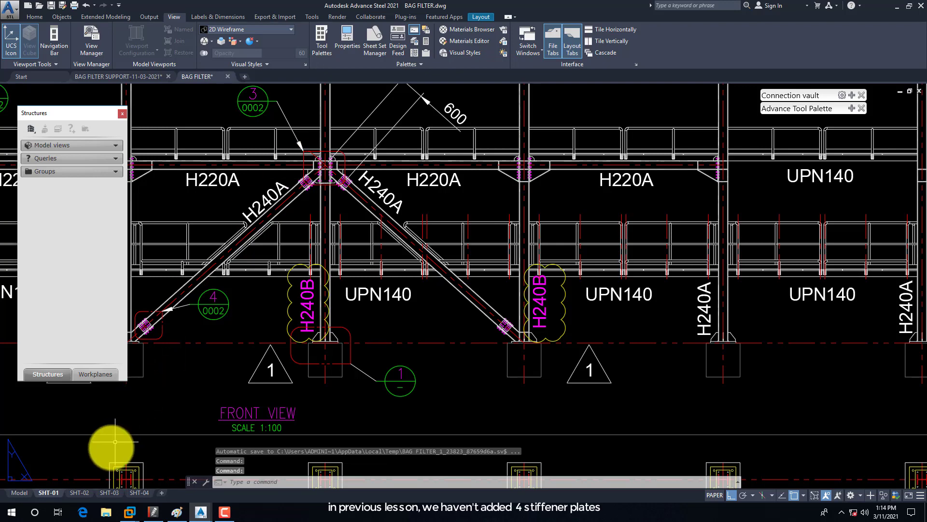
scroll(290, 189, up, 3)
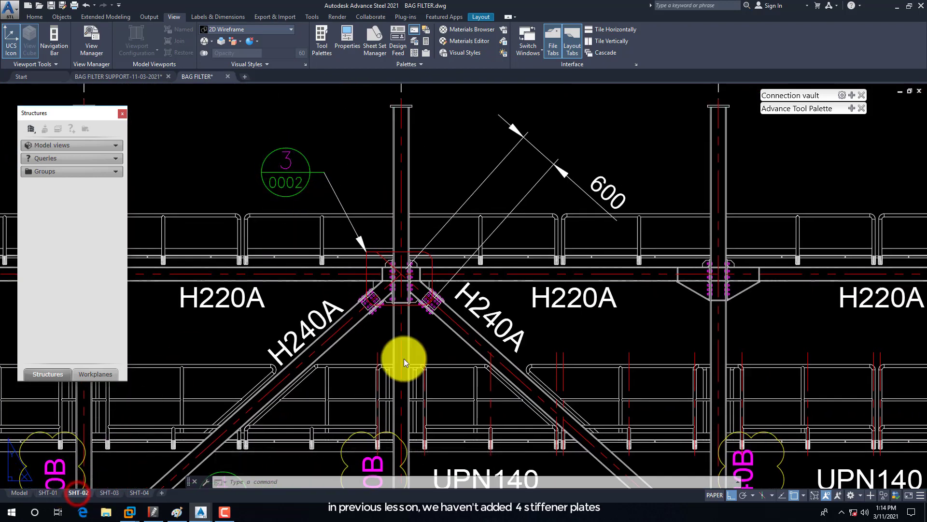
scroll(382, 377, up, 5)
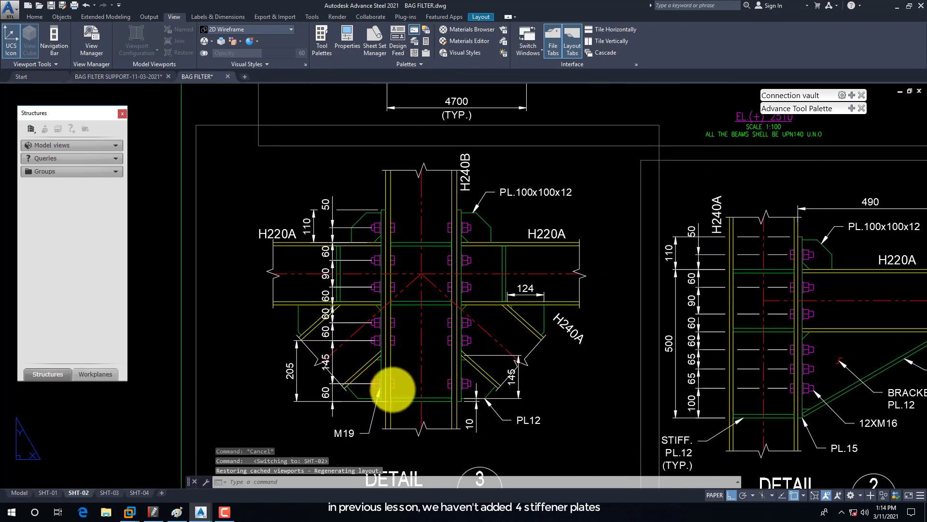
scroll(425, 389, up, 2)
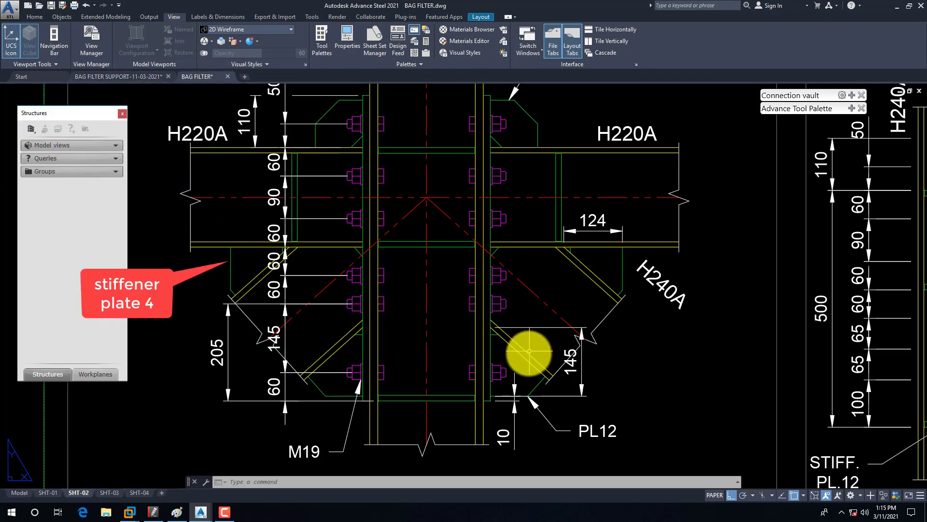
middle_drag(527, 352, 532, 357)
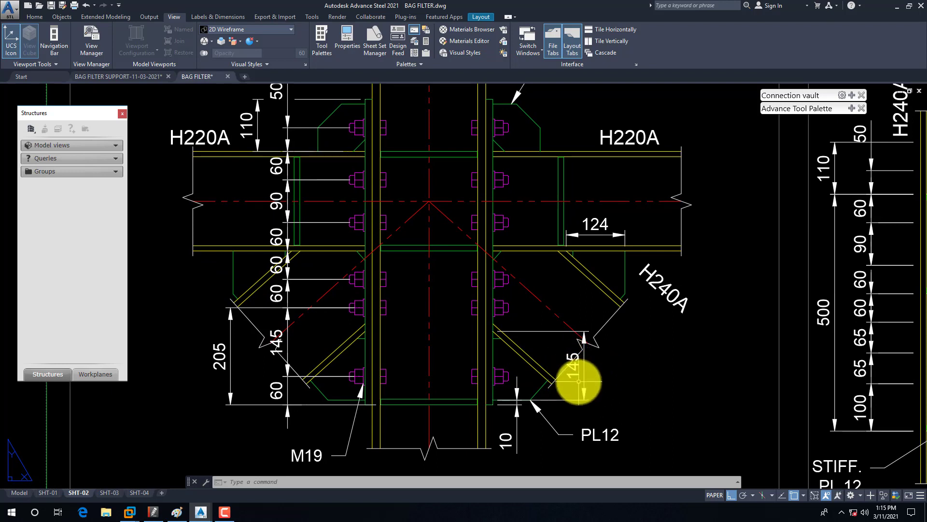
middle_drag(571, 393, 578, 356)
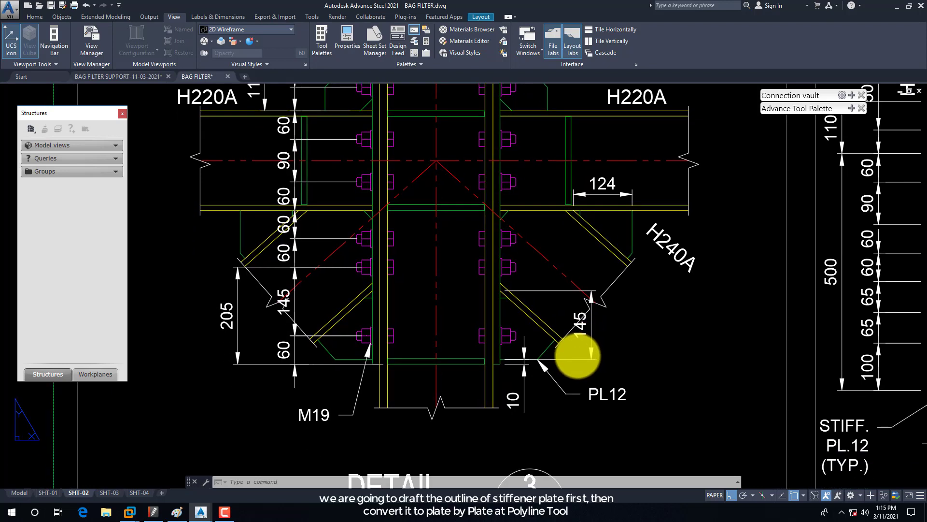
Activate the Detail 3 viewport and add a horizontal linear dimension to the bottom edge of the PL12 stiffener plate right of the column
double_click(554, 410)
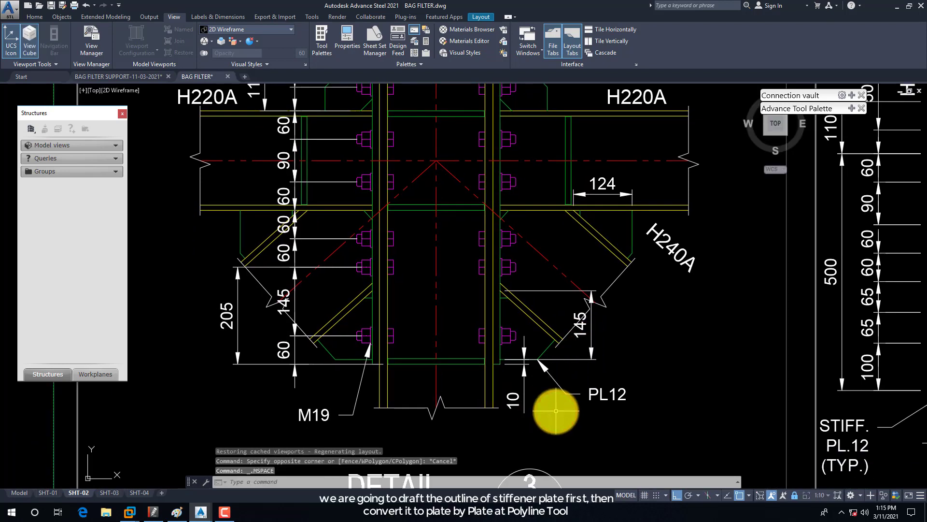
text(DLI)
key(Return)
key(Return)
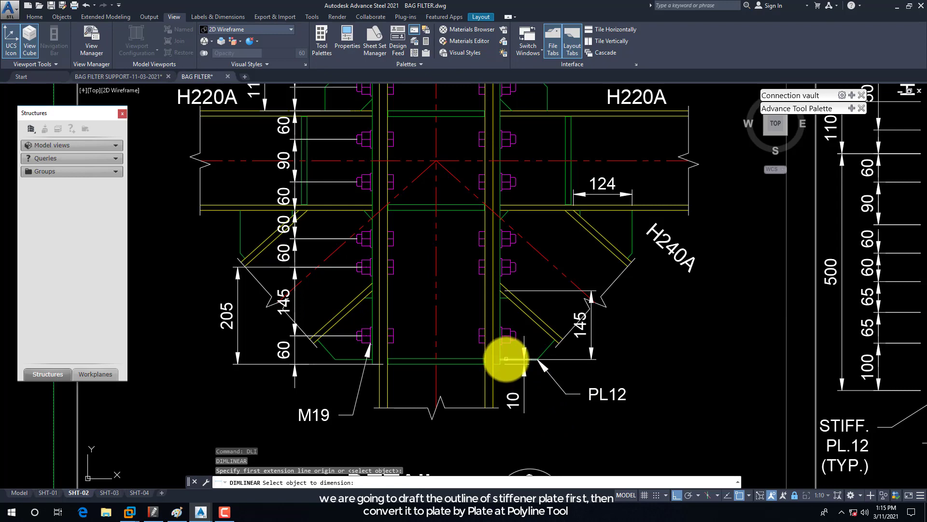
scroll(506, 358, up, 5)
click(495, 357)
scroll(497, 332, down, 3)
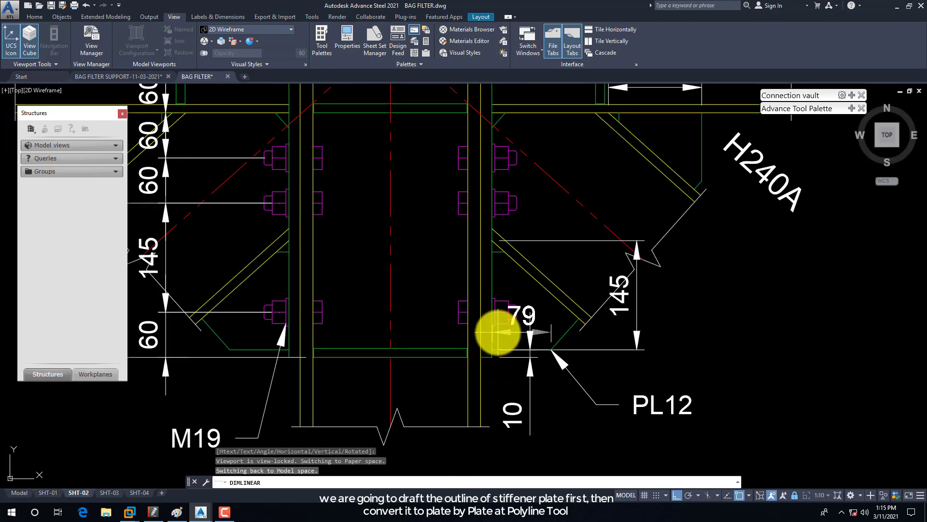
middle_drag(534, 424, 531, 352)
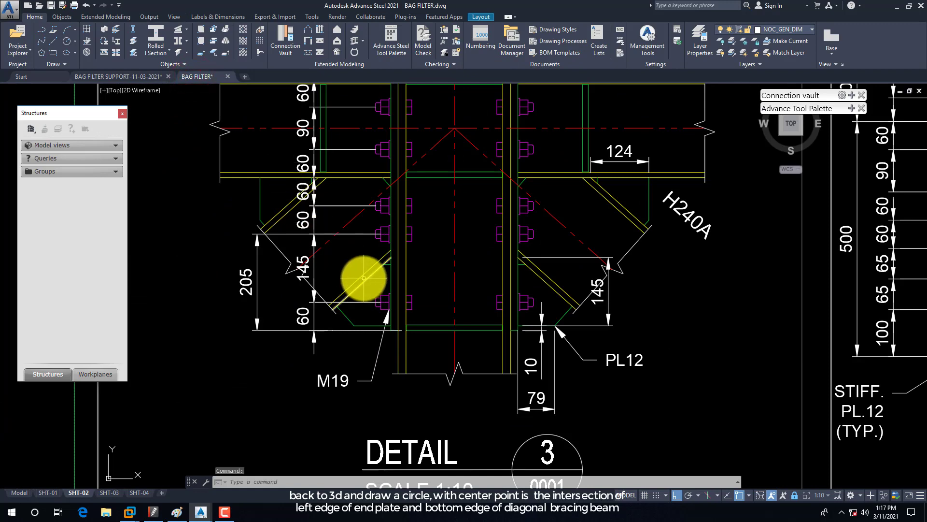
In the BAG FILTER SUPPORT model, draw a circle of radius 145 centred where the left diagonal beam's bottom edge meets the end plate's left edge
click(121, 77)
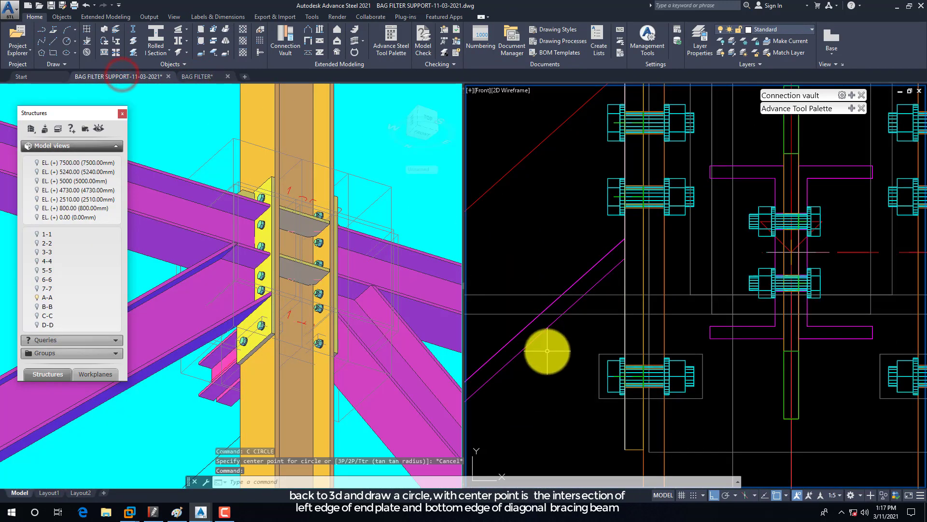
text(c)
key(Return)
shift+right_click(560, 337)
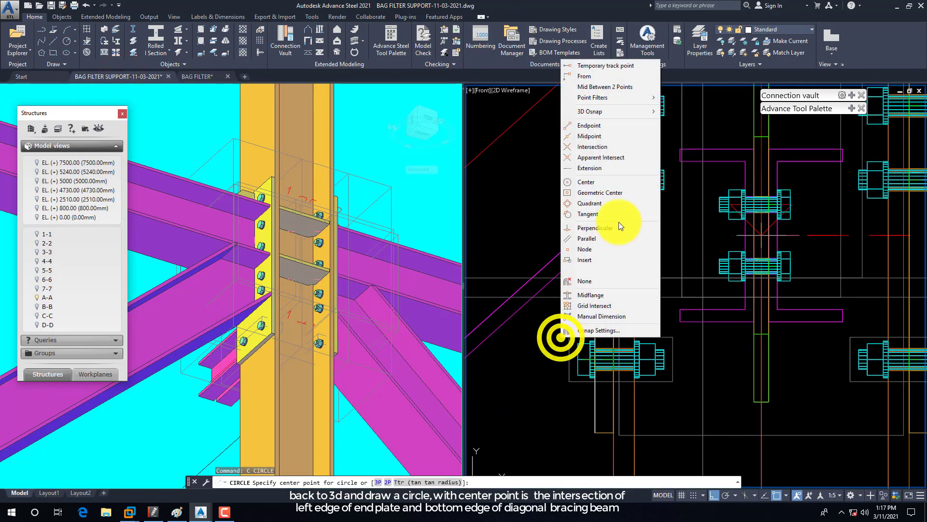
click(577, 126)
click(587, 248)
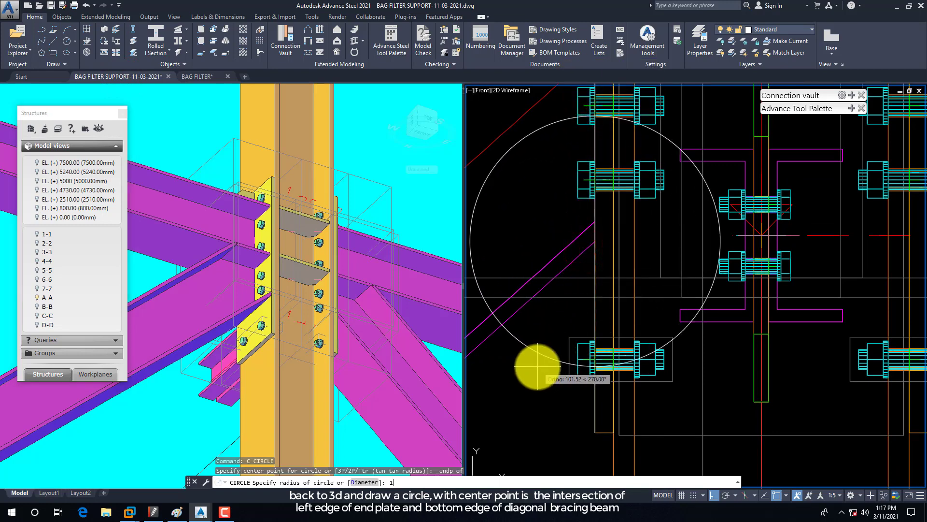
key(Return)
scroll(594, 393, down, 2)
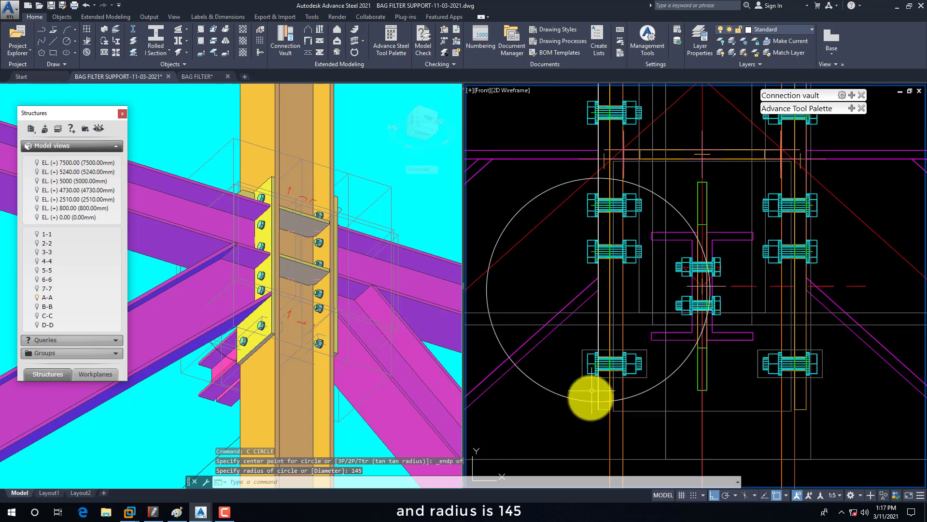
middle_drag(601, 393, 575, 409)
scroll(615, 415, up, 2)
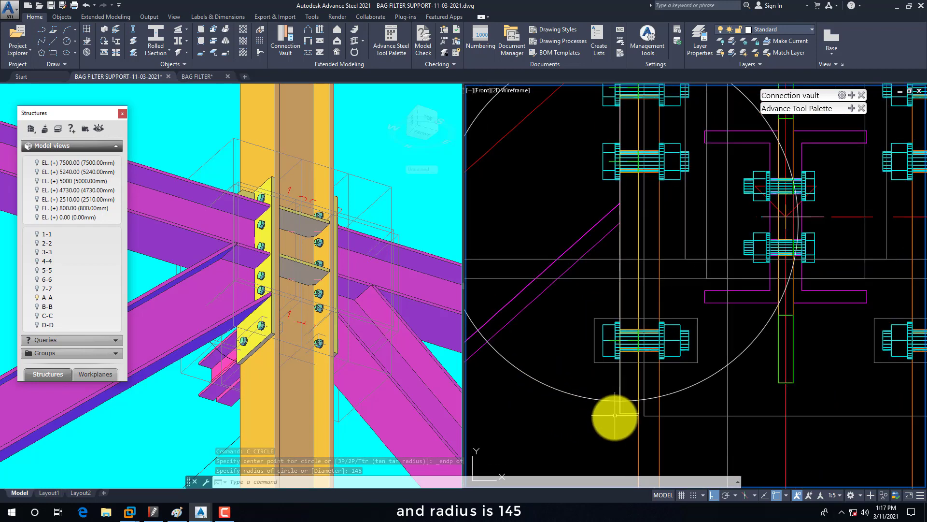
text(l)
key(Return)
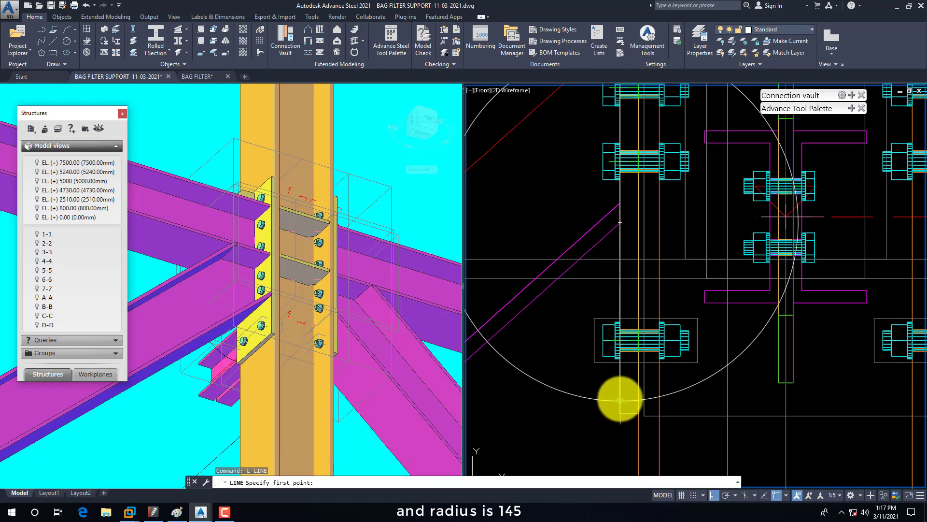
click(620, 400)
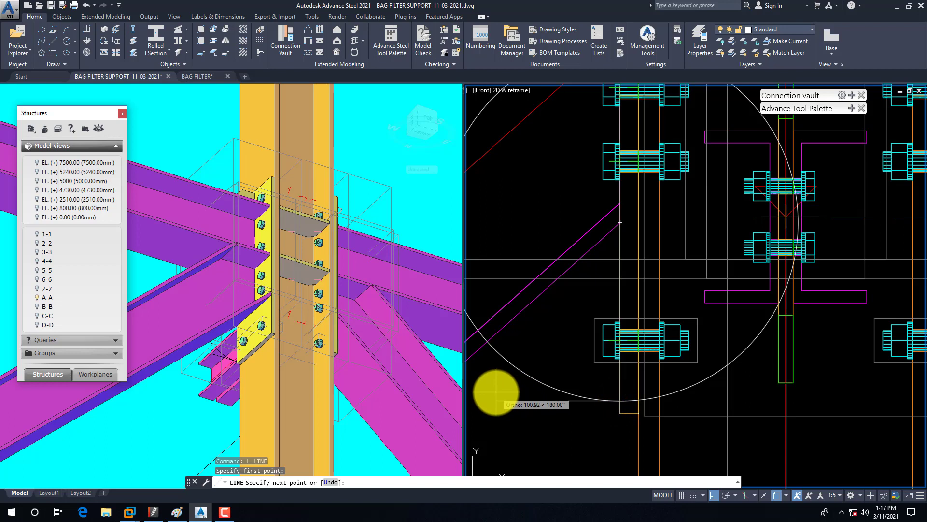
key(Escape)
Switch to the BAG FILTER drawing and add an aligned dimension to the sloped edge of Detail 3's lower right stiffener plate
click(195, 77)
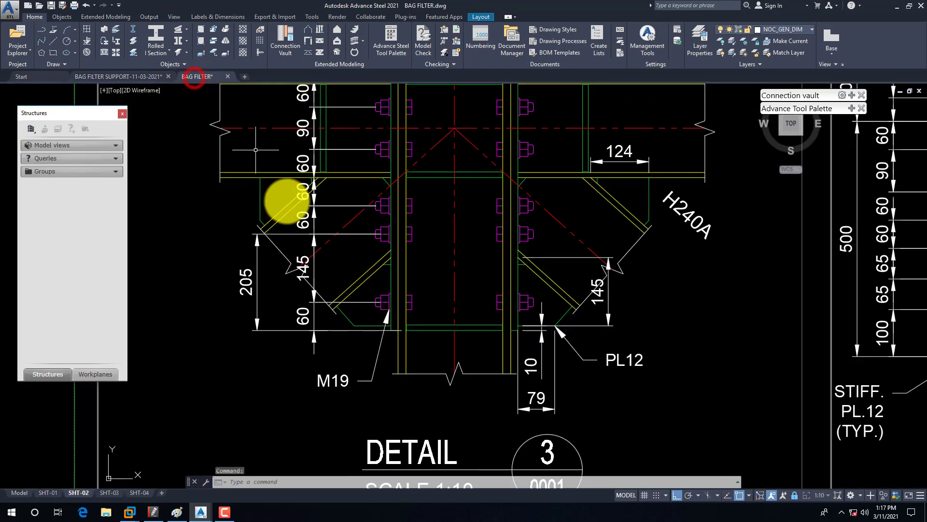
scroll(347, 330, up, 2)
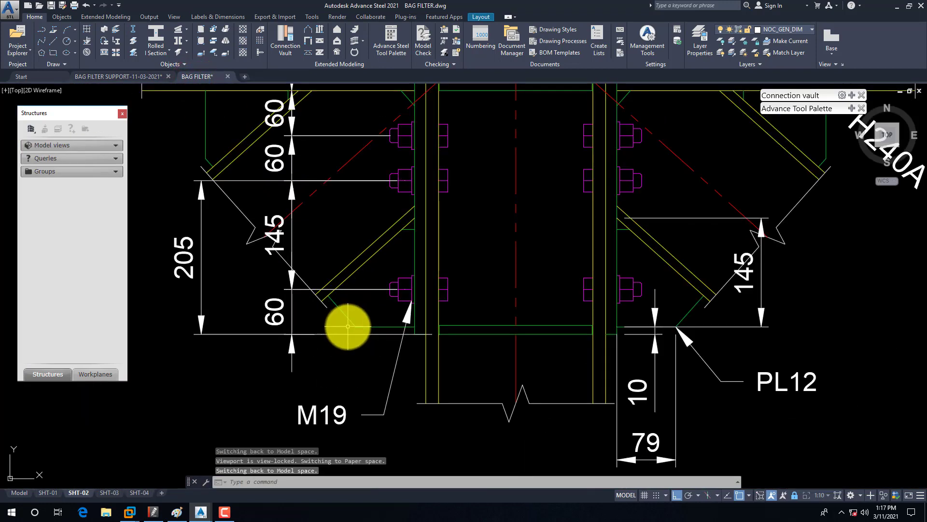
text(dal)
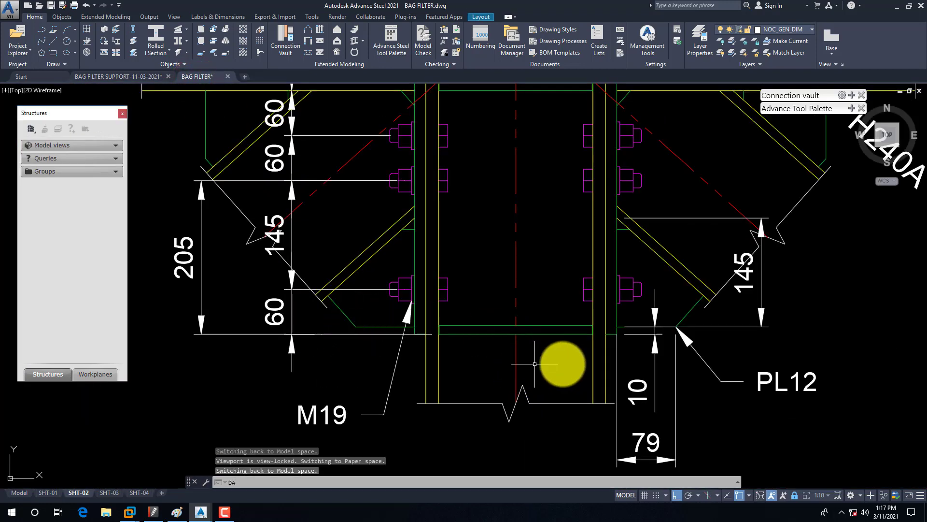
key(Return)
key(Return)
click(690, 311)
scroll(688, 317, down, 4)
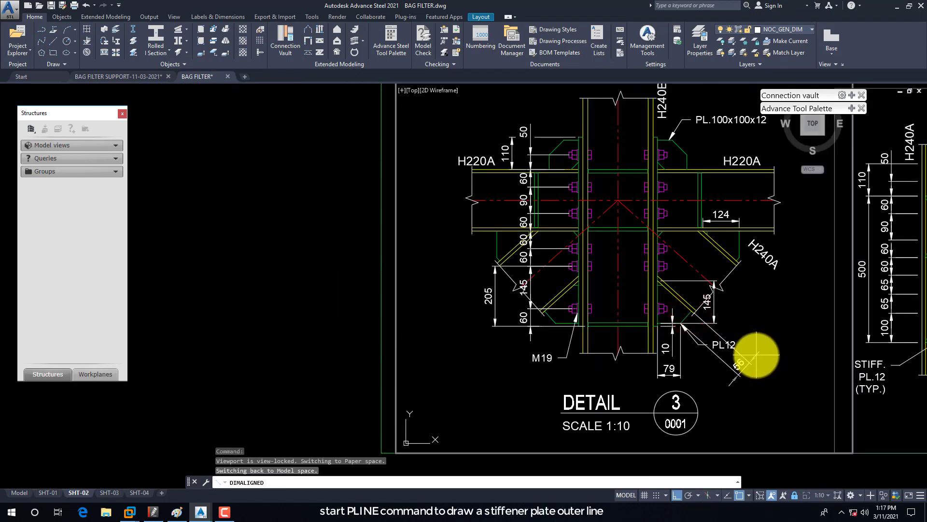
click(755, 354)
Return to the BAG FILTER SUPPORT model and start a polyline at the circle's lowest point with an 80 mm horizontal segment away from the column
click(119, 76)
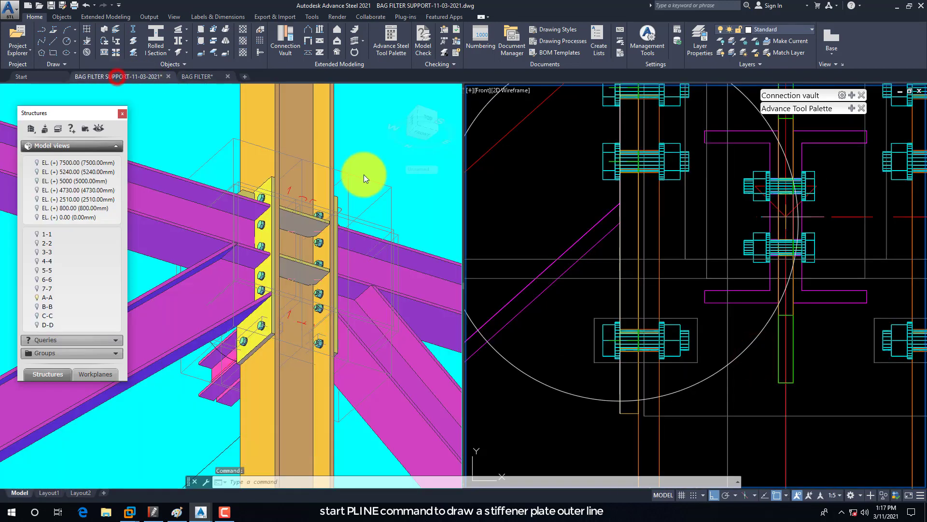
click(546, 370)
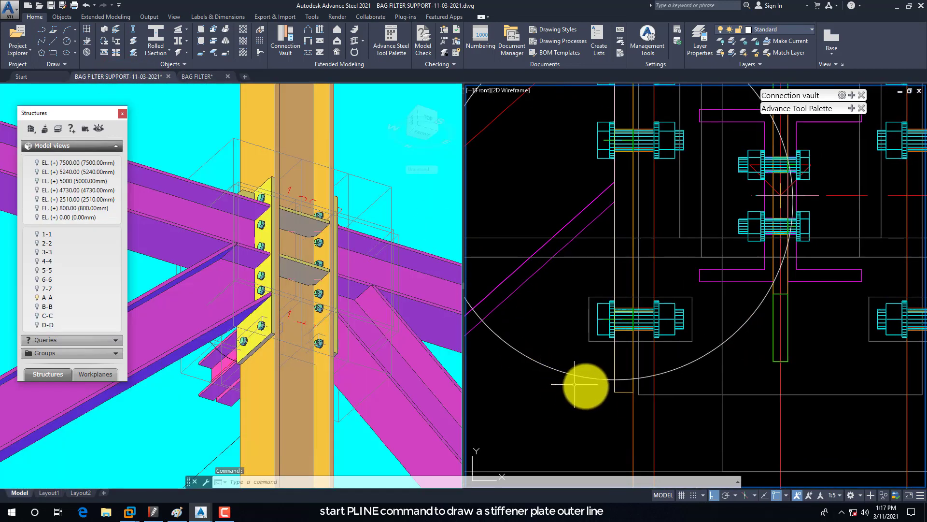
text(pl)
key(Return)
click(613, 380)
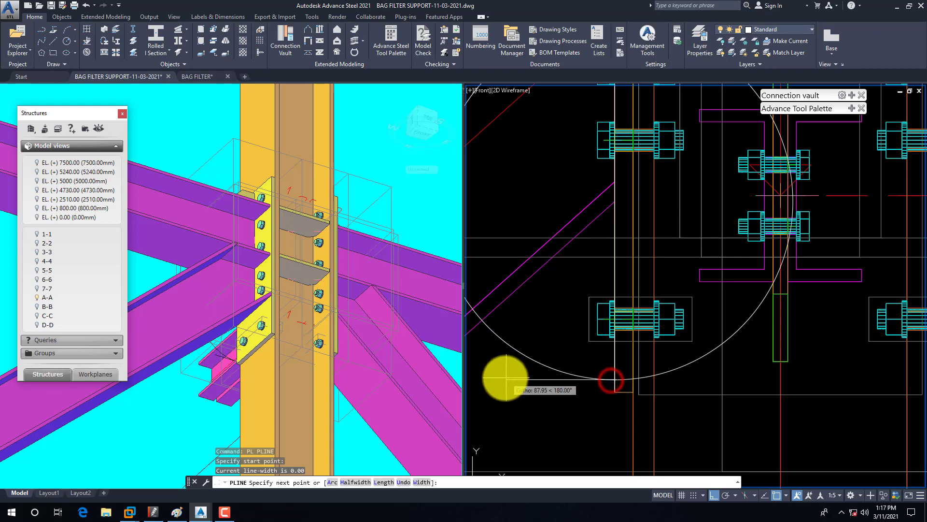
key(Return)
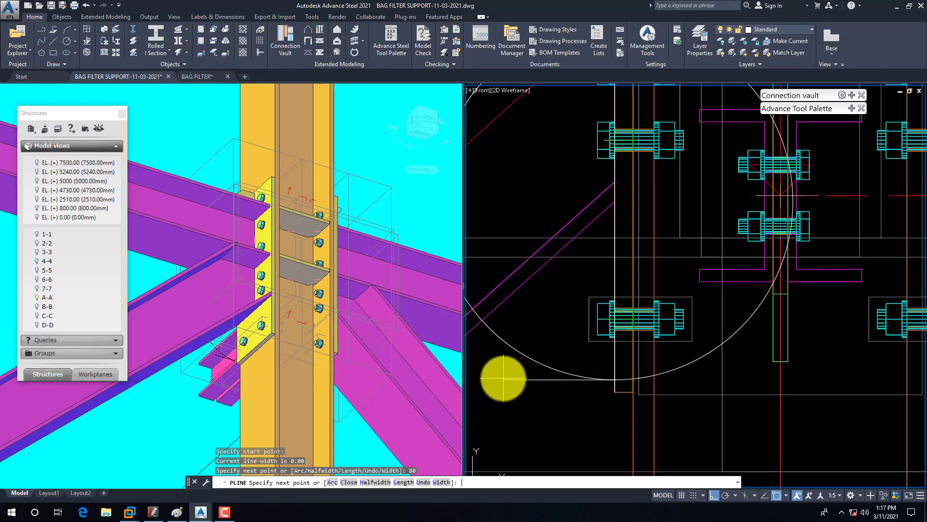
Continue the stiffener outline perpendicular to the diagonal beam's bottom edge, and end it at that edge's endpoint on the end plate
middle_drag(506, 359, 538, 360)
shift+right_click(531, 366)
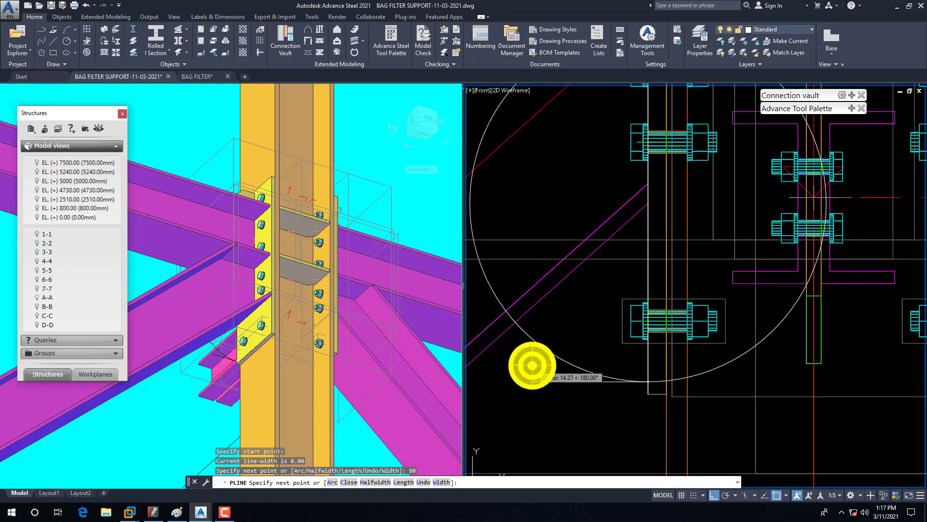
click(560, 256)
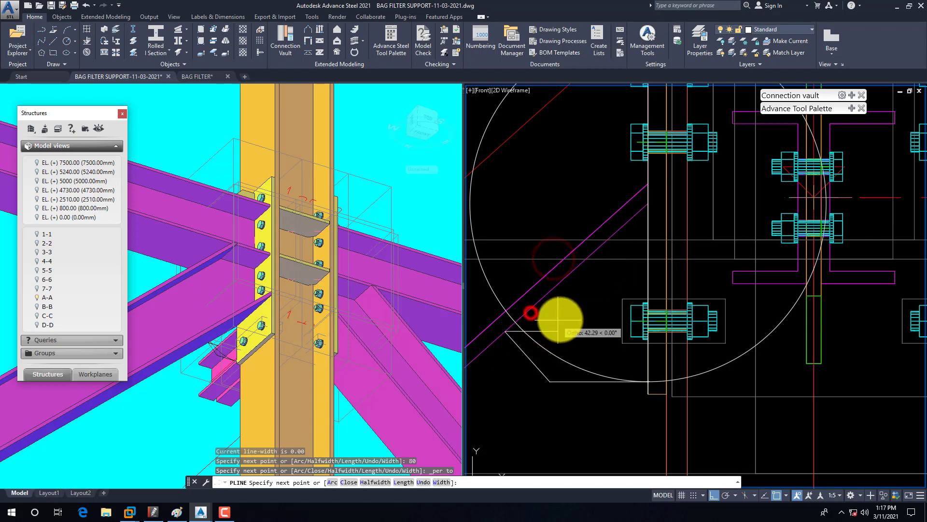
shift+right_click(577, 289)
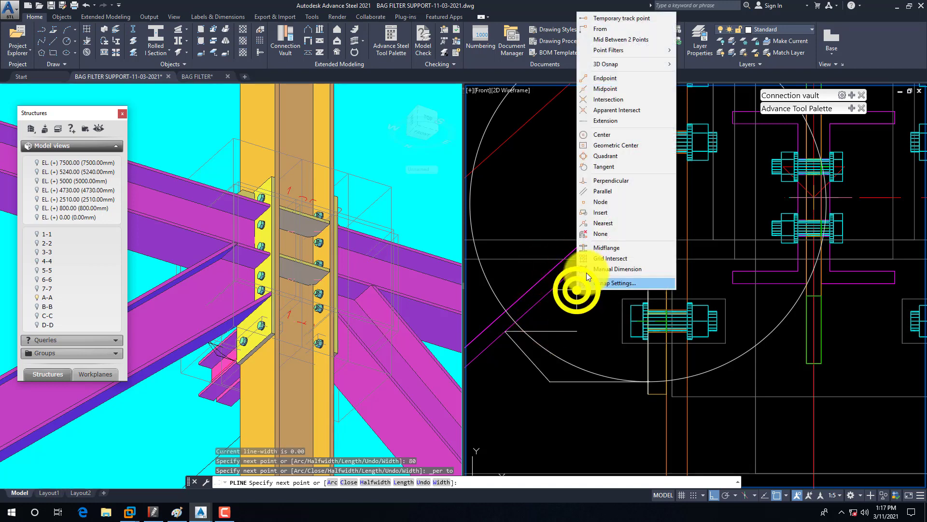
click(593, 79)
click(632, 205)
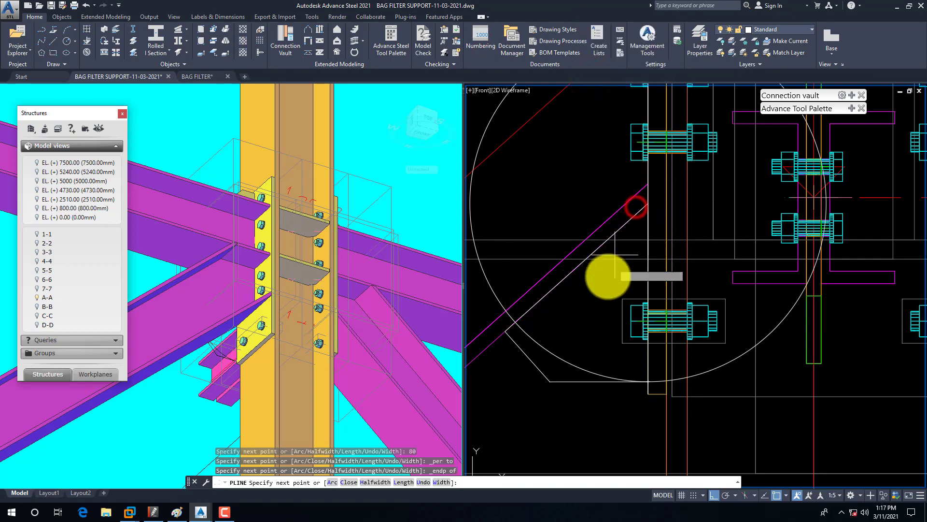
key(Escape)
Examine the position of the stiffener outline polyline beneath the left diagonal beam in the 3D viewport
middle_drag(573, 334, 587, 341)
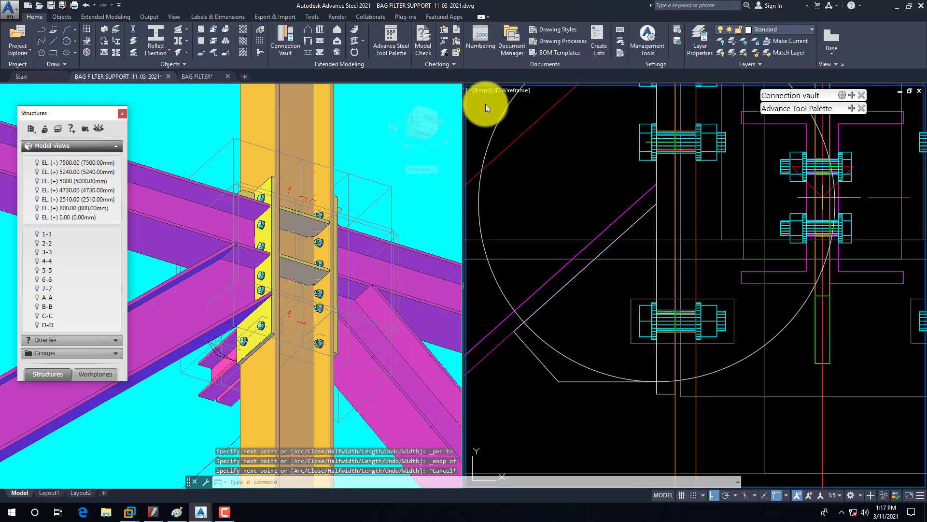
middle_drag(574, 387, 572, 376)
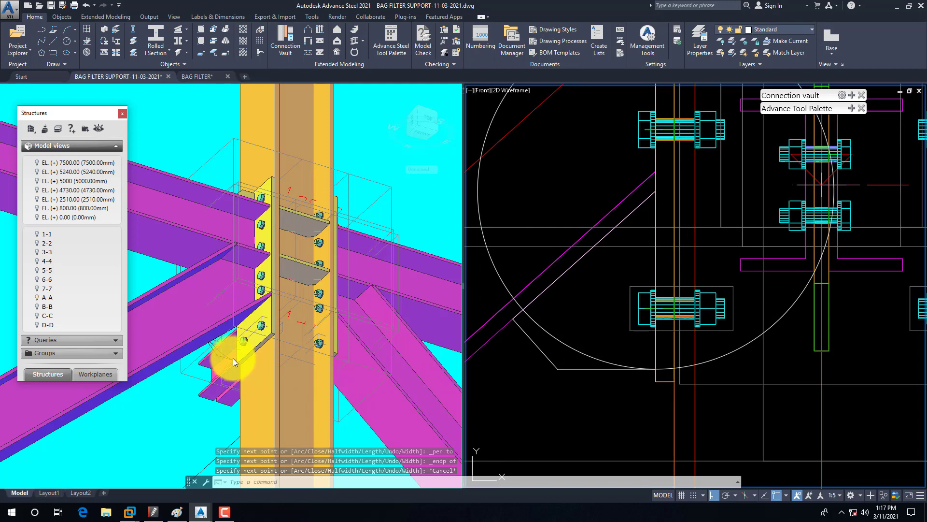
scroll(645, 356, down, 5)
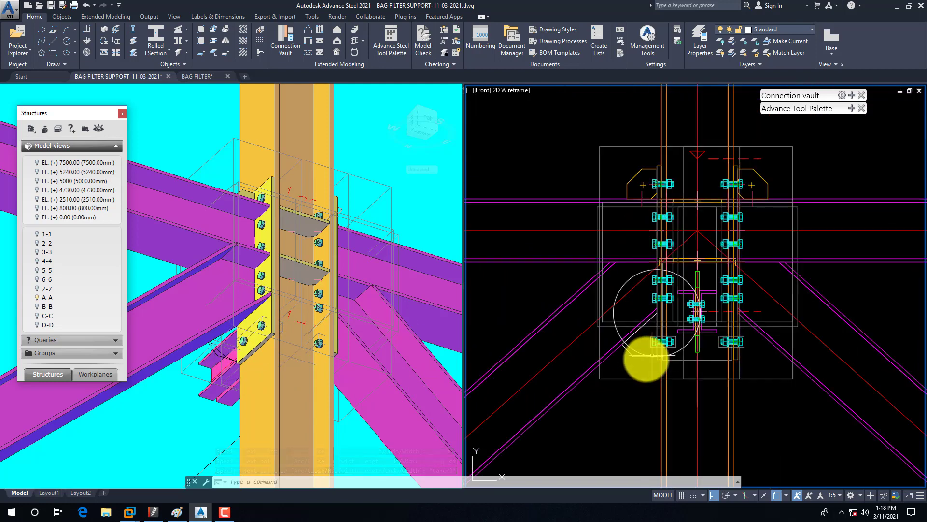
scroll(646, 355, up, 2)
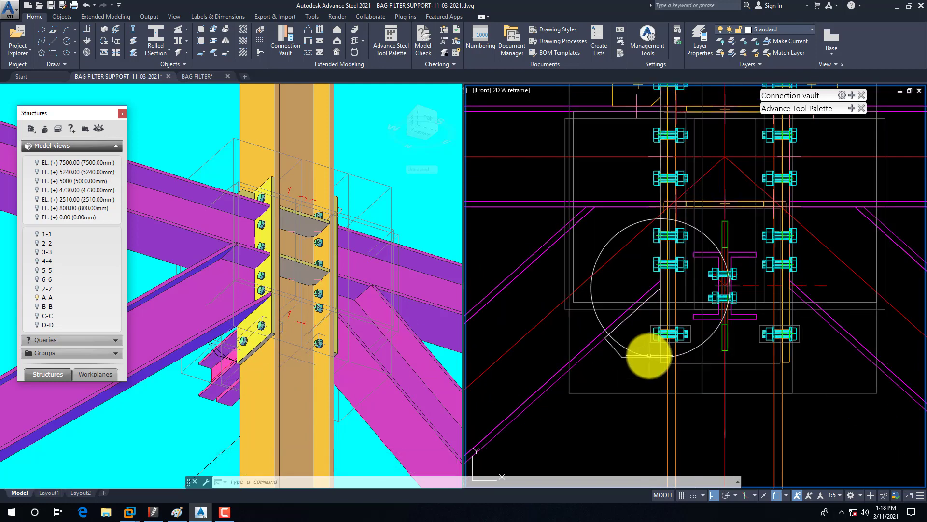
click(618, 355)
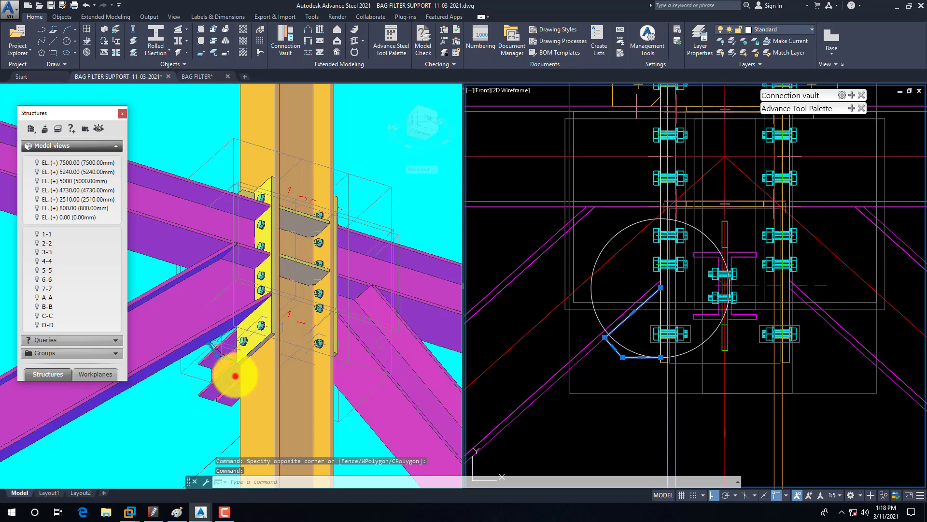
scroll(227, 357, up, 3)
scroll(205, 325, up, 2)
scroll(210, 322, down, 3)
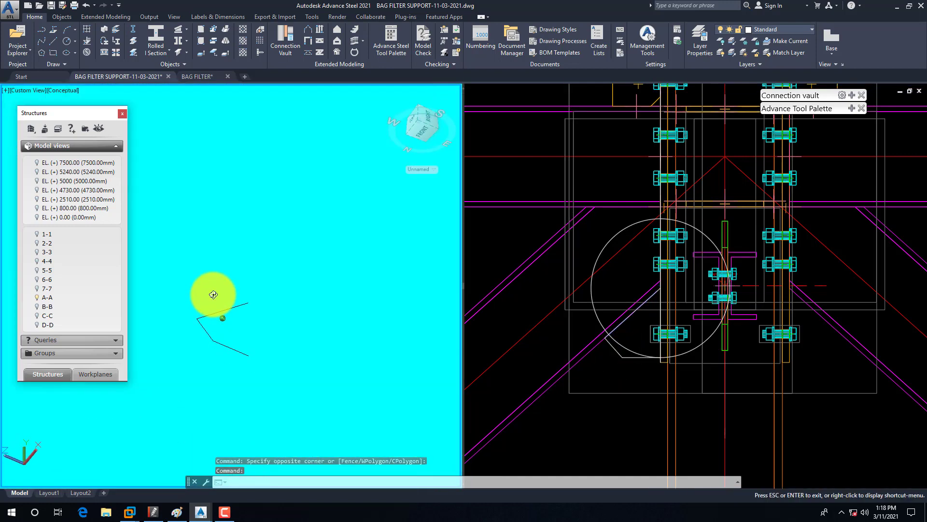
scroll(207, 295, up, 3)
scroll(227, 323, up, 2)
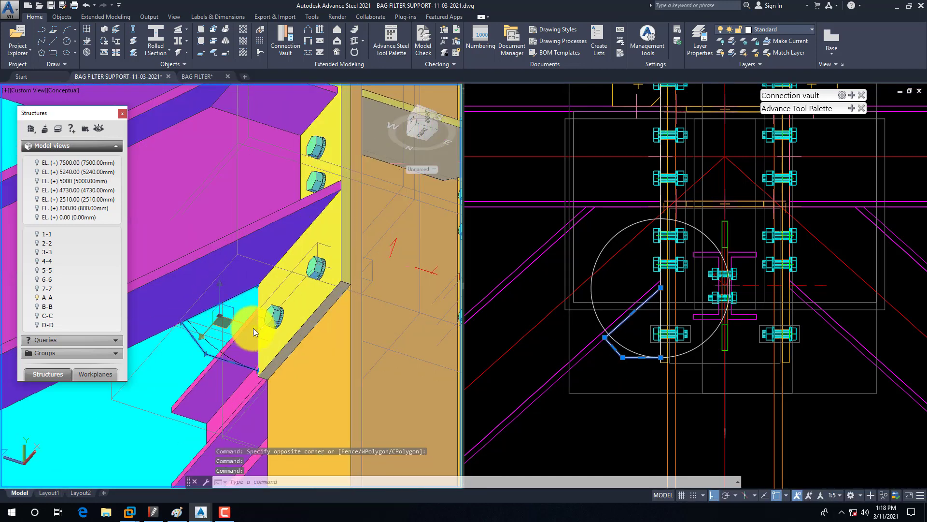
mouse_move(228, 326)
shift+middle_down()
mouse_move(227, 315)
mouse_move(222, 336)
mouse_move(232, 314)
shift+middle_up()
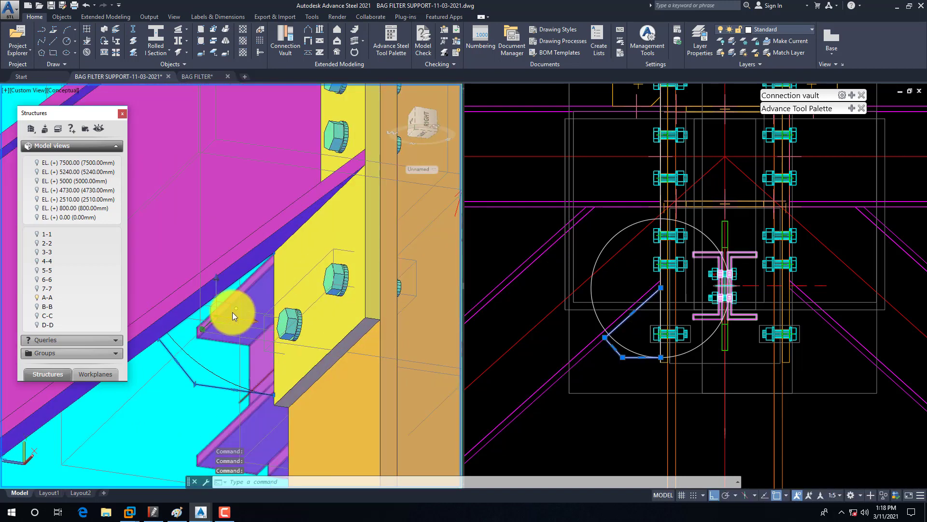
right_click(233, 311)
click(270, 358)
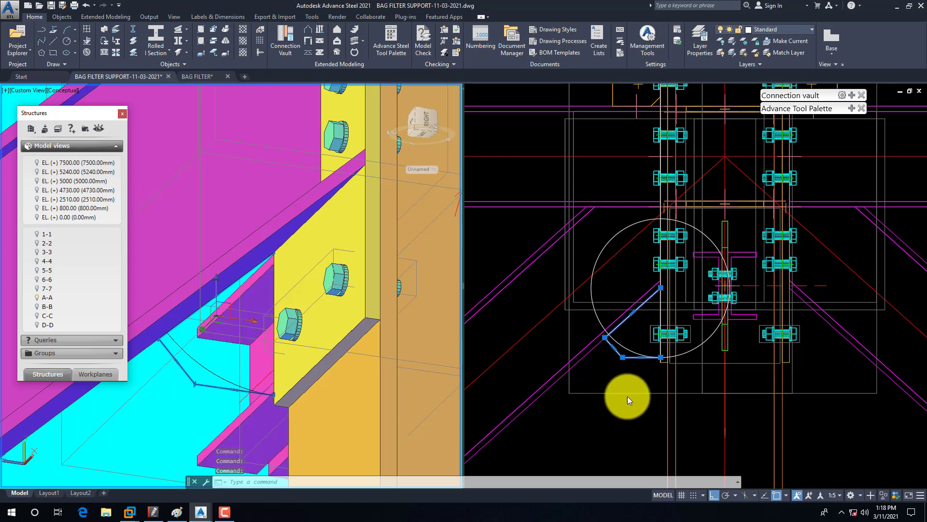
click(624, 376)
scroll(638, 305, down, 4)
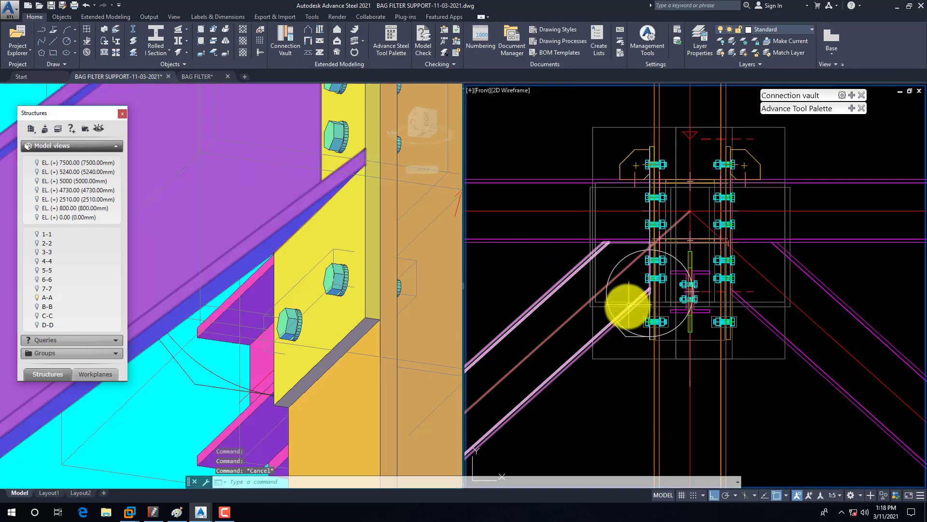
scroll(621, 332, up, 4)
scroll(621, 337, up, 2)
click(622, 339)
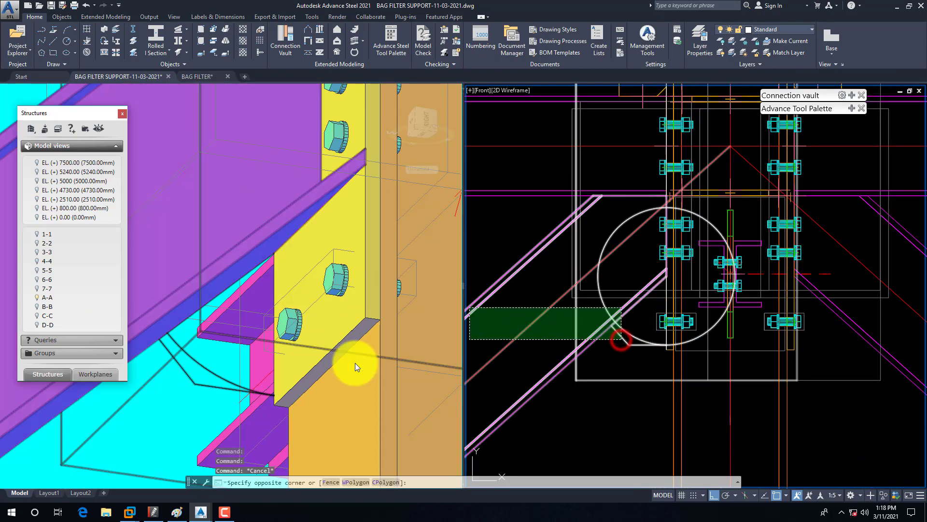
click(547, 368)
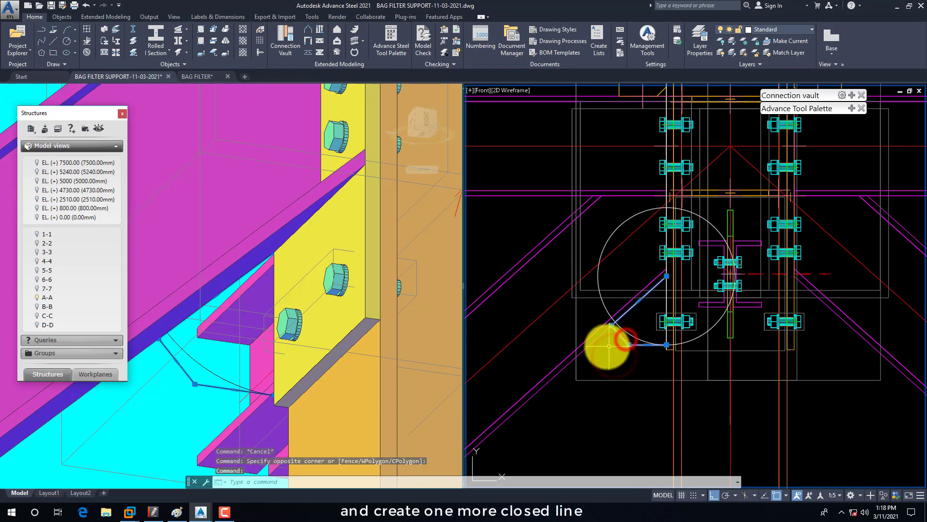
Draw a vertical line along the end plate between the two open endpoints of the stiffener outline to close it
scroll(623, 333, up, 3)
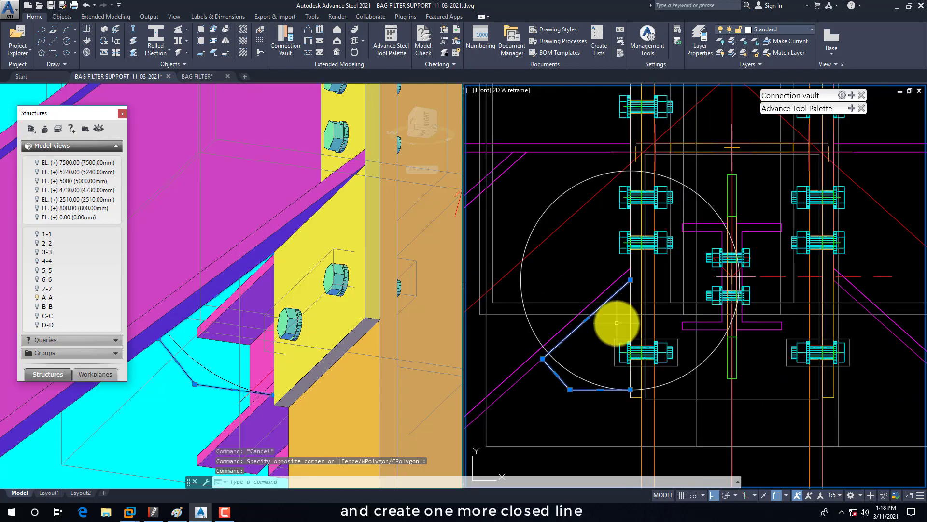
text(L)
key(Return)
shift+right_click(623, 303)
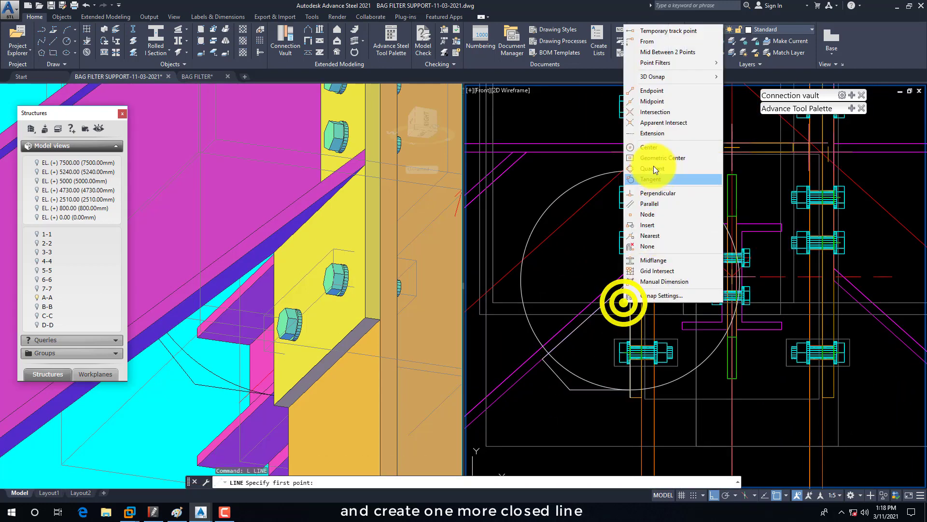
click(645, 90)
click(621, 312)
shift+right_click(618, 314)
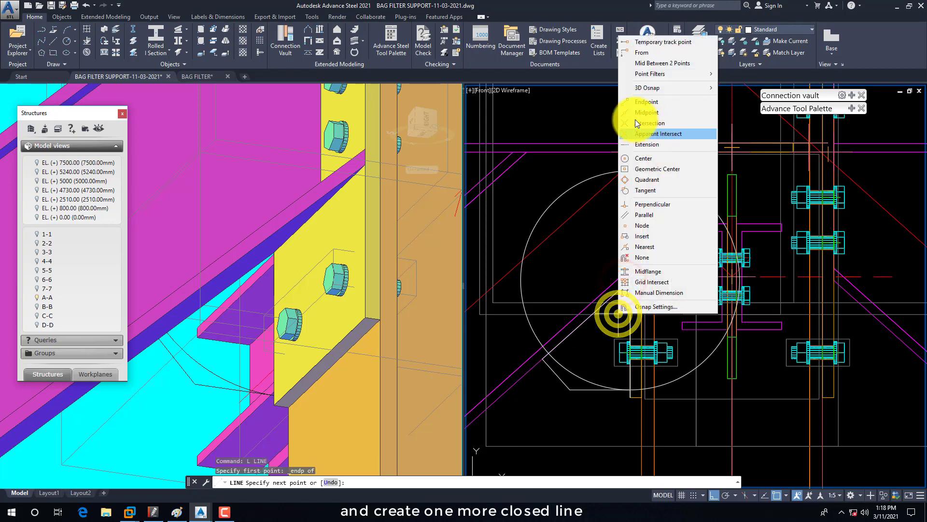
click(628, 101)
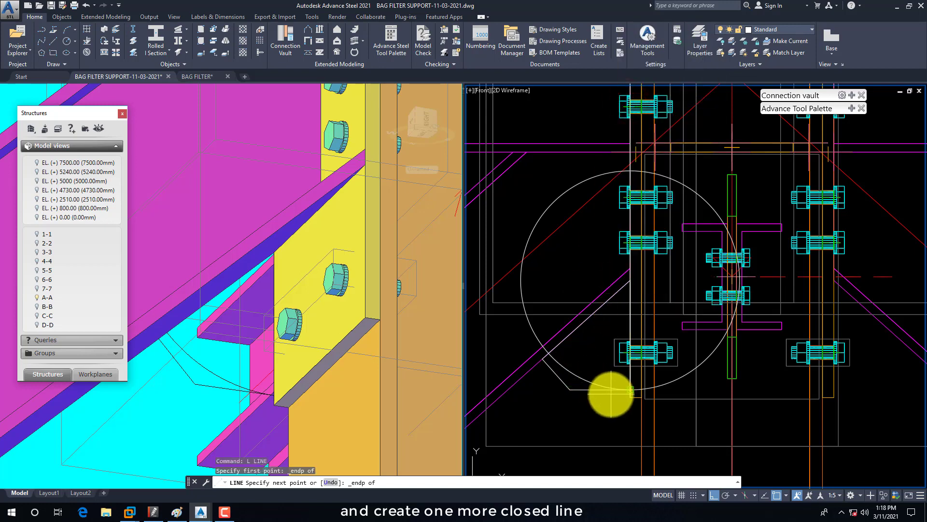
click(627, 386)
key(Escape)
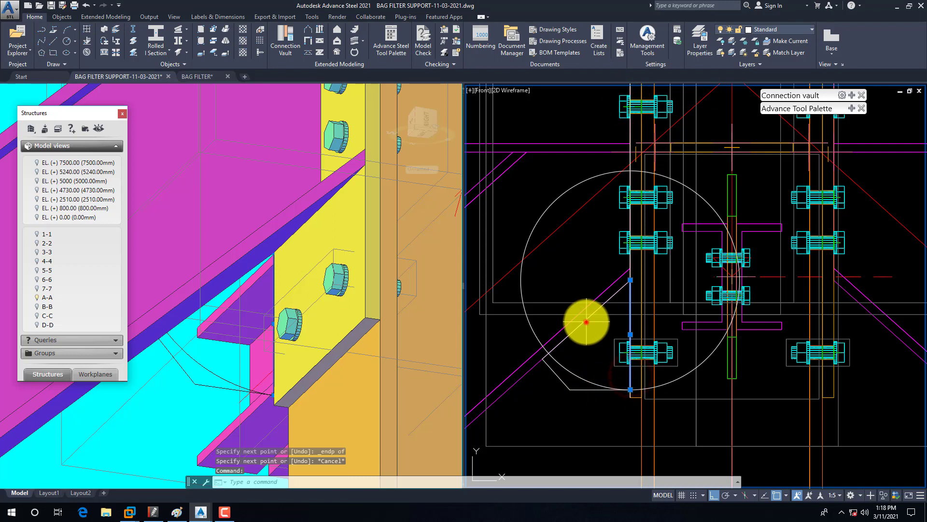
Join the vertical closing line and the stiffener outline into one polyline
click(587, 322)
text(j)
key(Return)
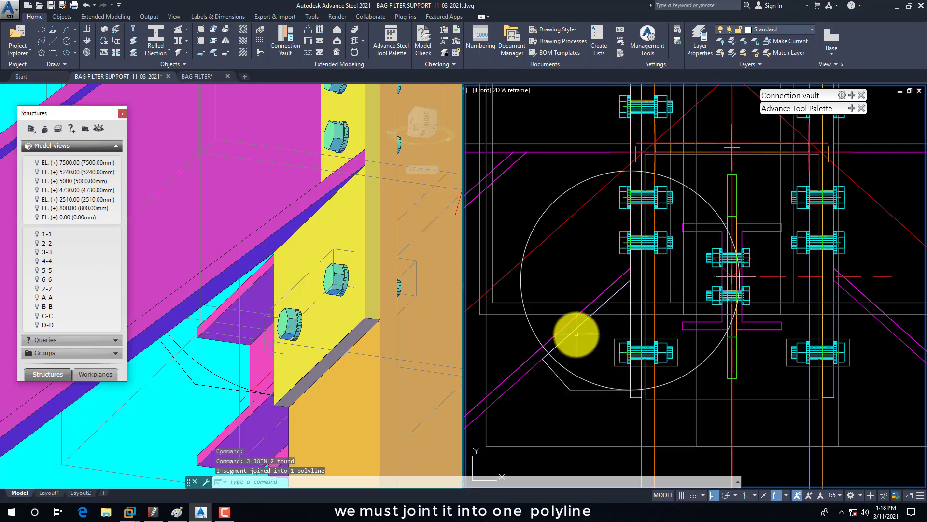
click(580, 324)
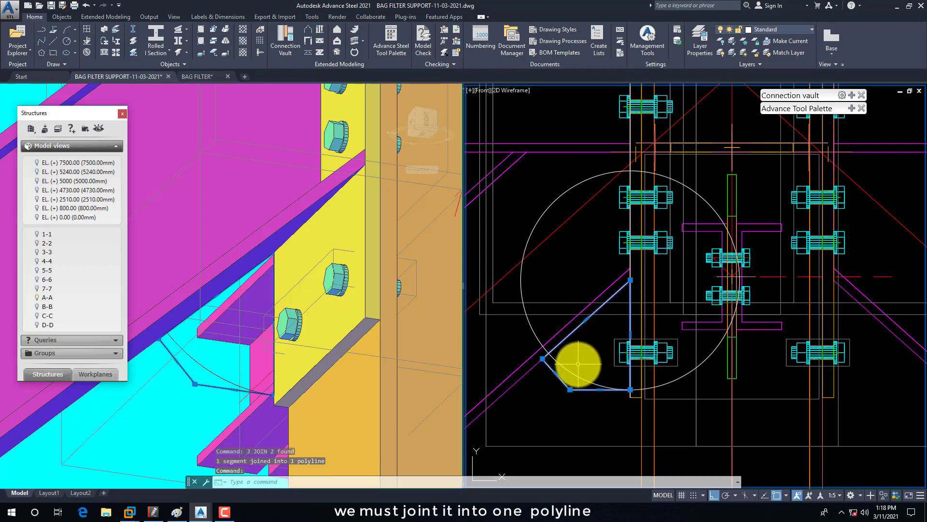
key(Escape)
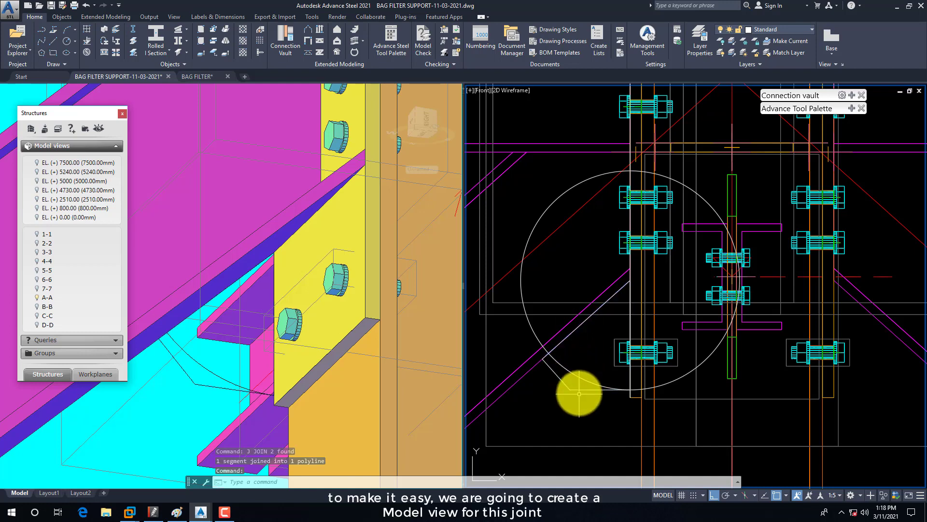
Create a quick view of the bracing-to-column joint from its joint box, using the front arrow as CS and the default 1000 extensions
click(577, 389)
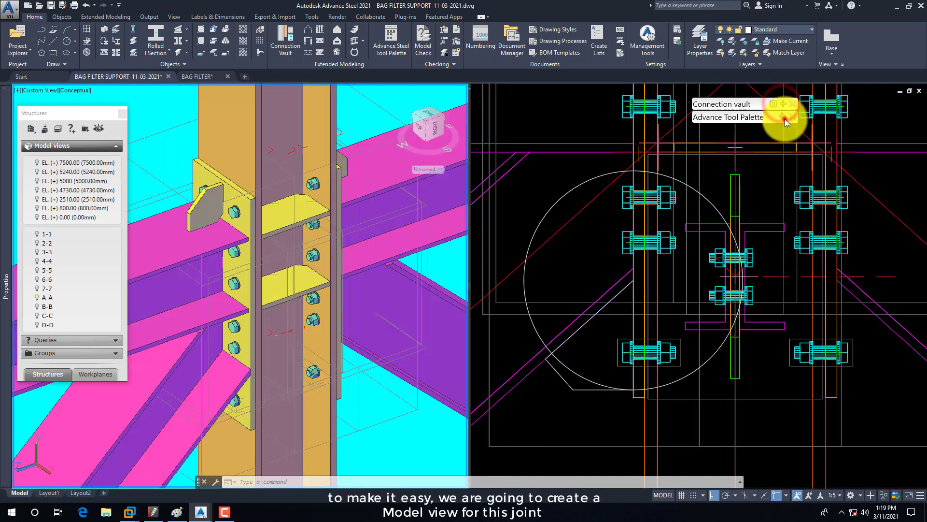
click(783, 117)
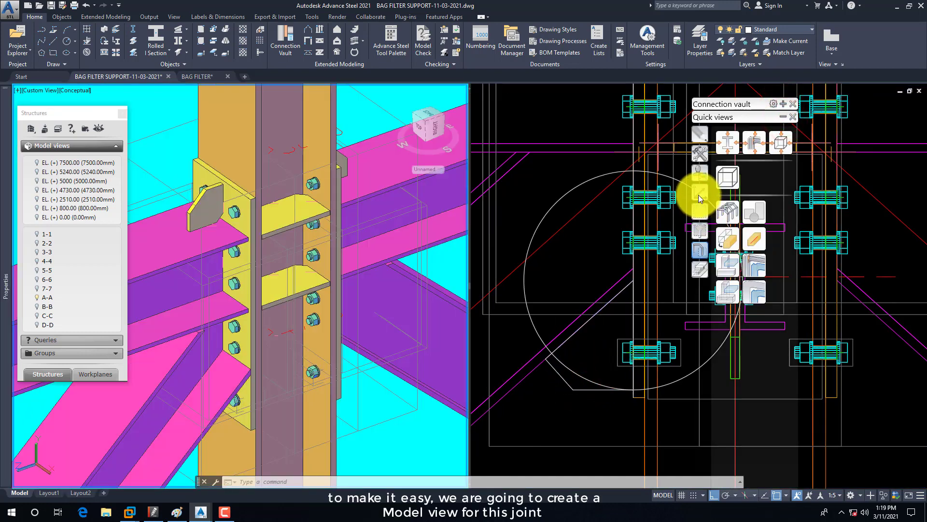
click(703, 269)
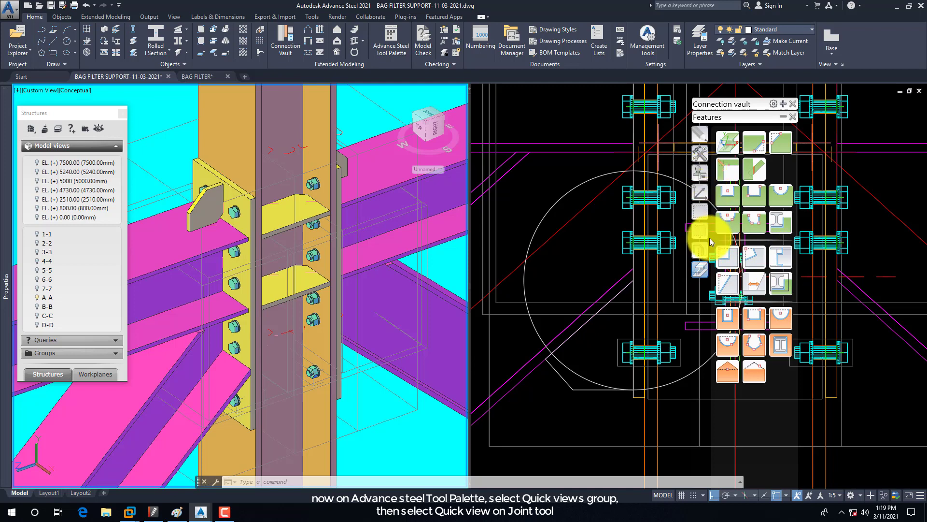
click(700, 250)
click(779, 143)
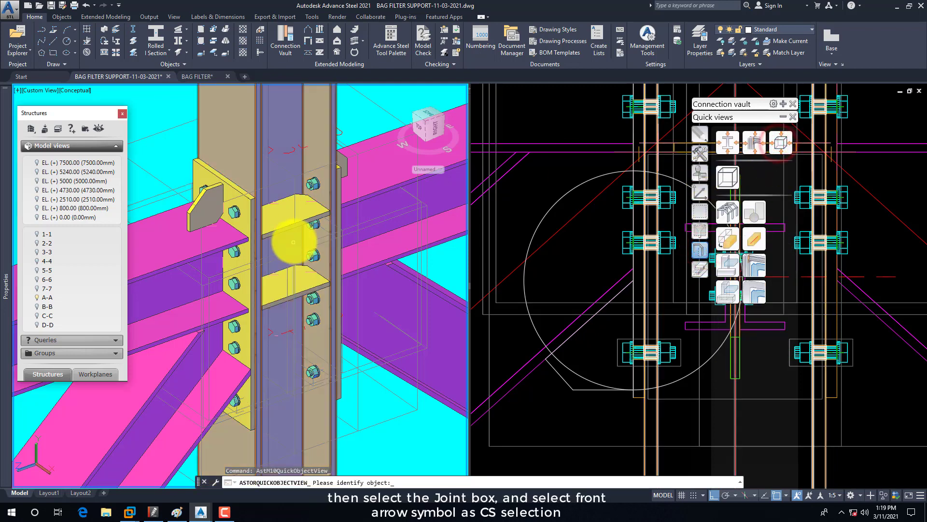
click(168, 130)
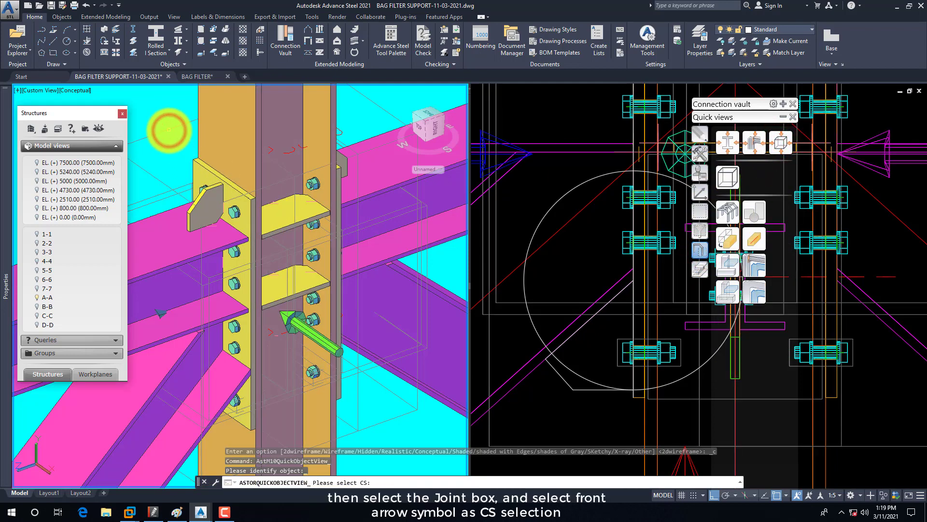
click(330, 348)
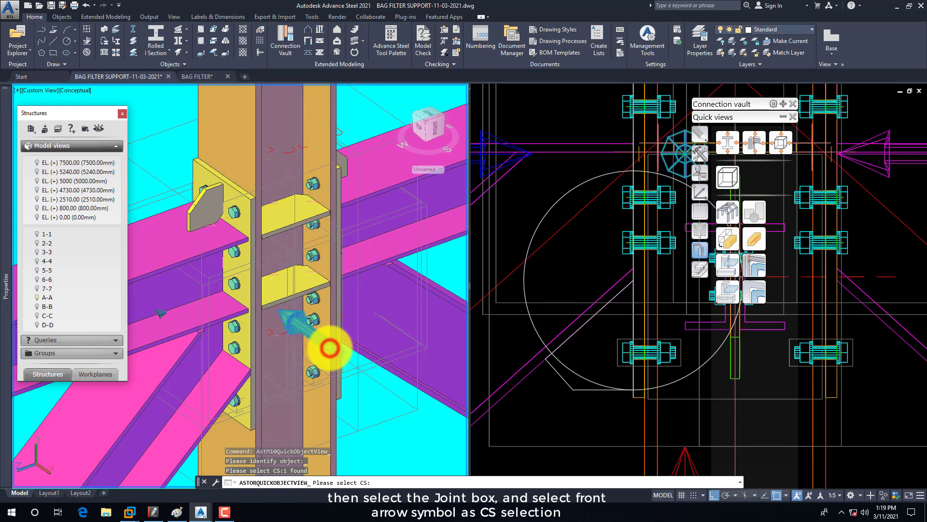
key(Return)
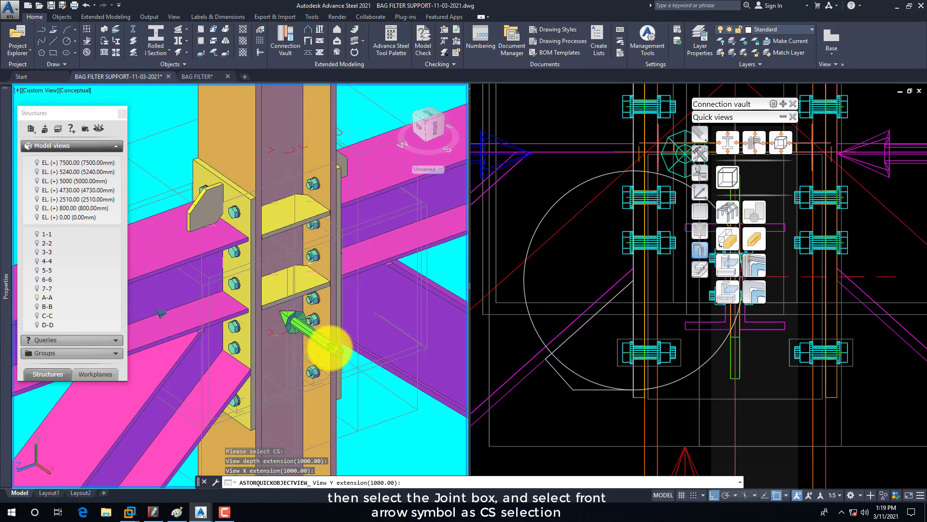
key(Return)
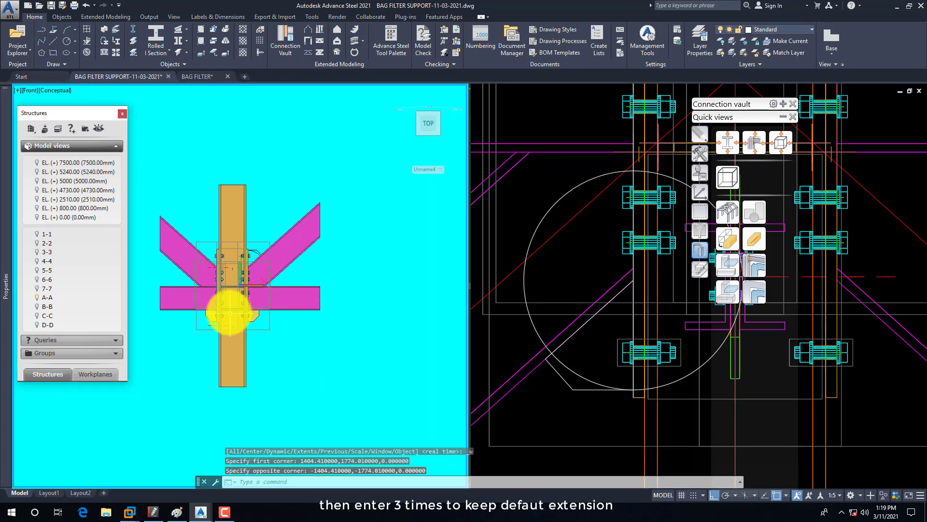
scroll(229, 312, up, 3)
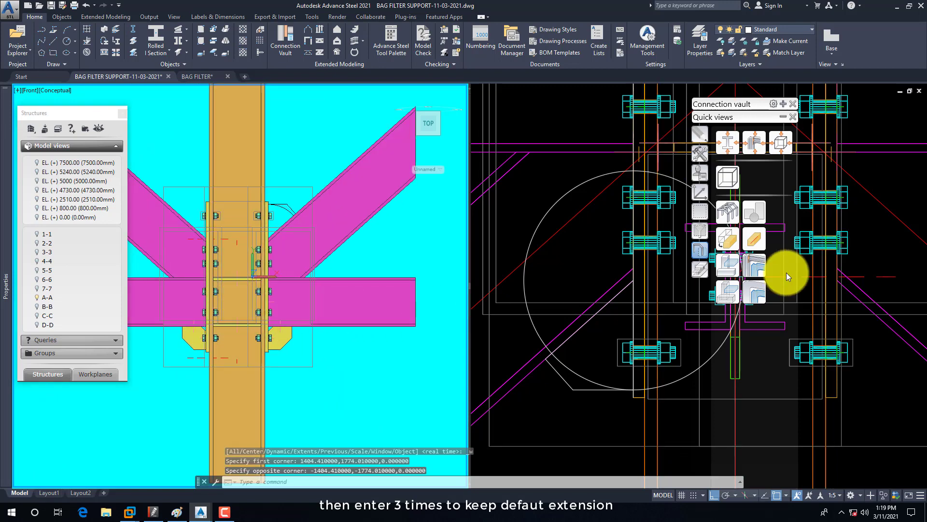
Rotate the UCS around Z twice, realigning the joint view to the UCS after each rotation
click(700, 193)
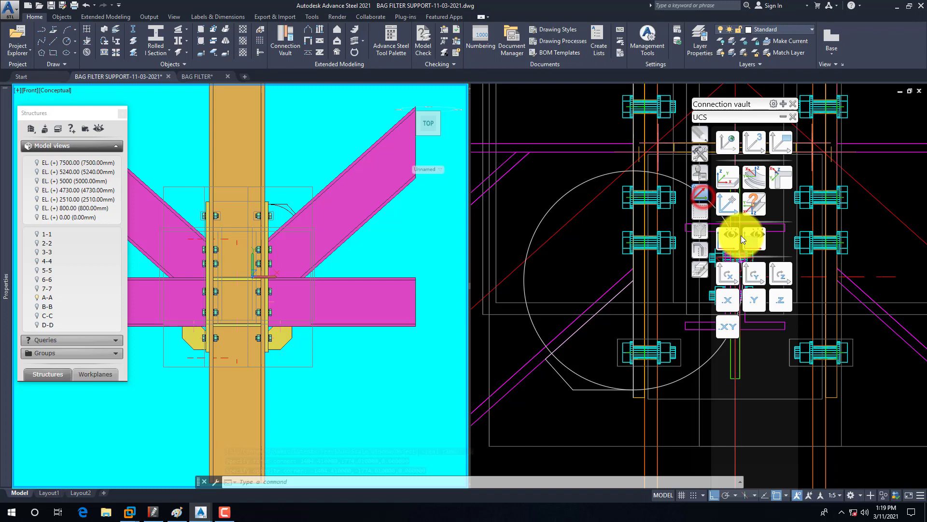
click(781, 274)
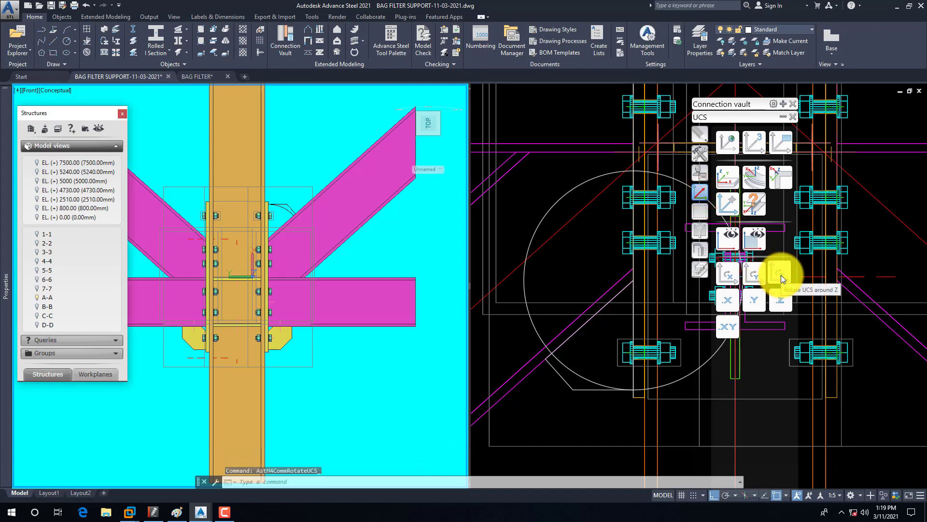
click(754, 239)
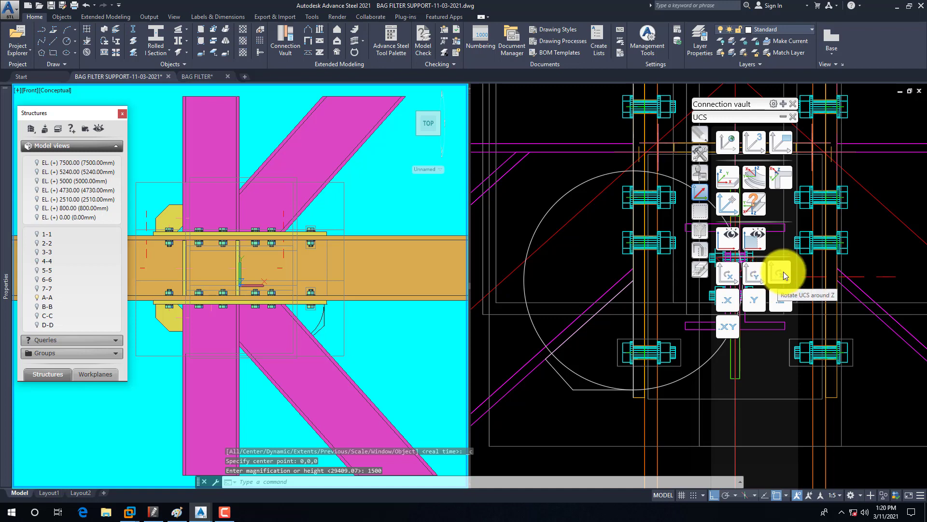
click(784, 273)
click(755, 237)
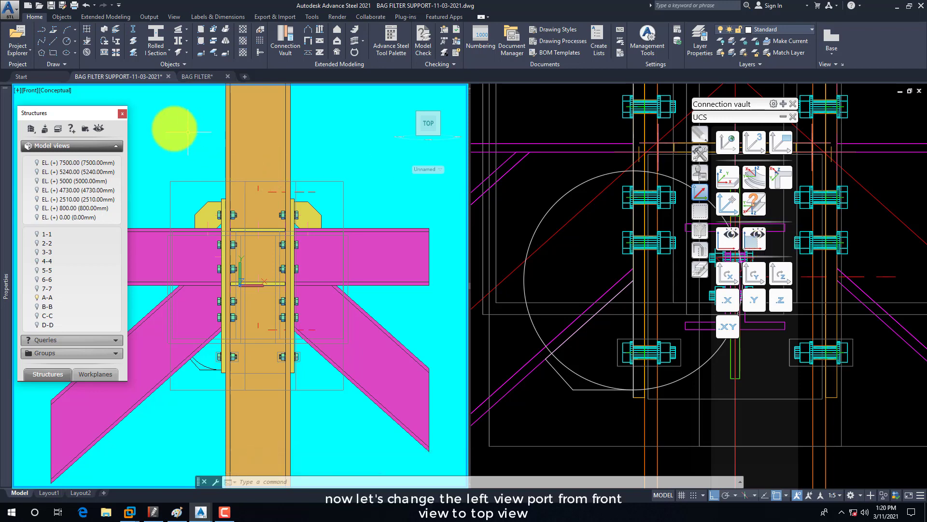
Set the conceptual joint viewport to the 2D Wireframe visual style and the Top view
mouse_move(42, 91)
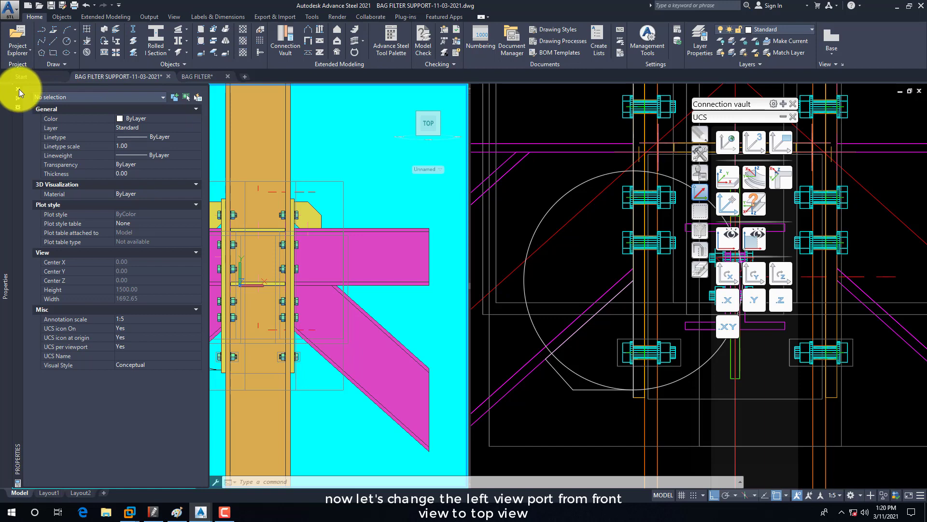
click(48, 91)
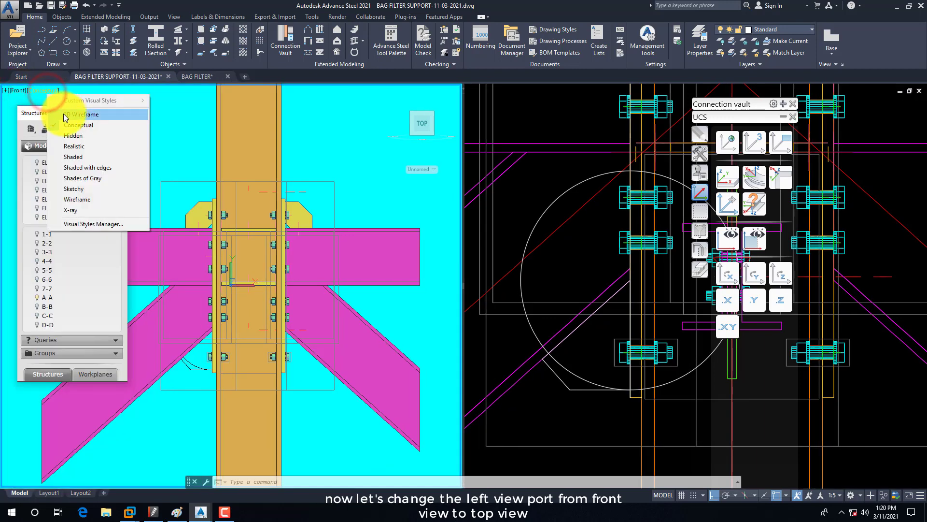
click(63, 114)
click(22, 91)
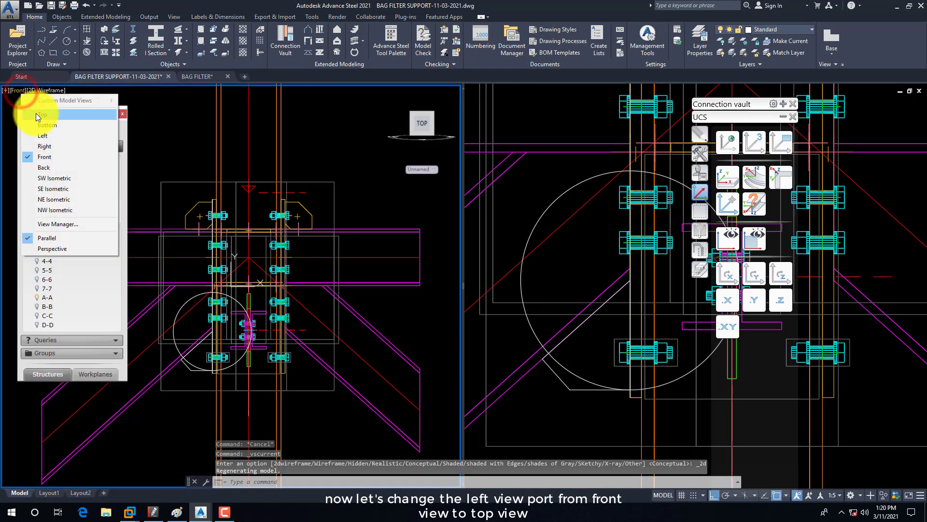
click(36, 114)
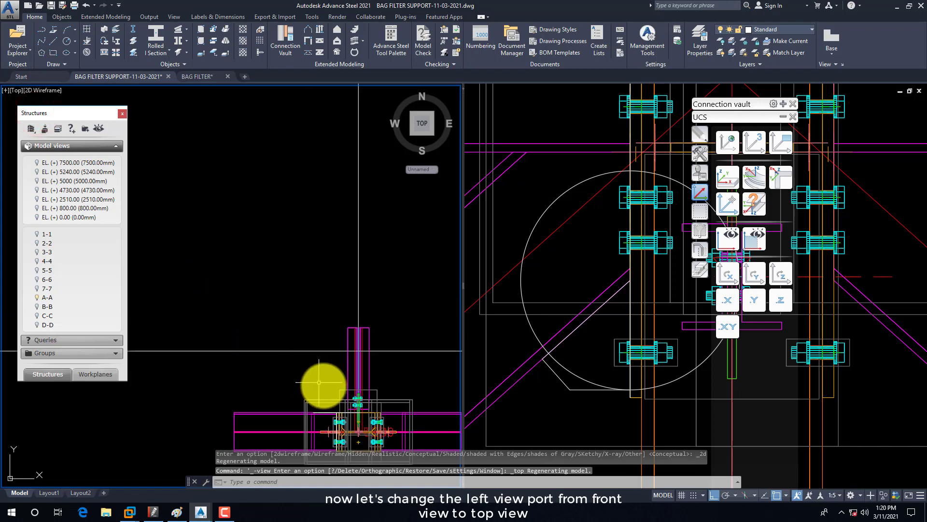
scroll(318, 382, up, 3)
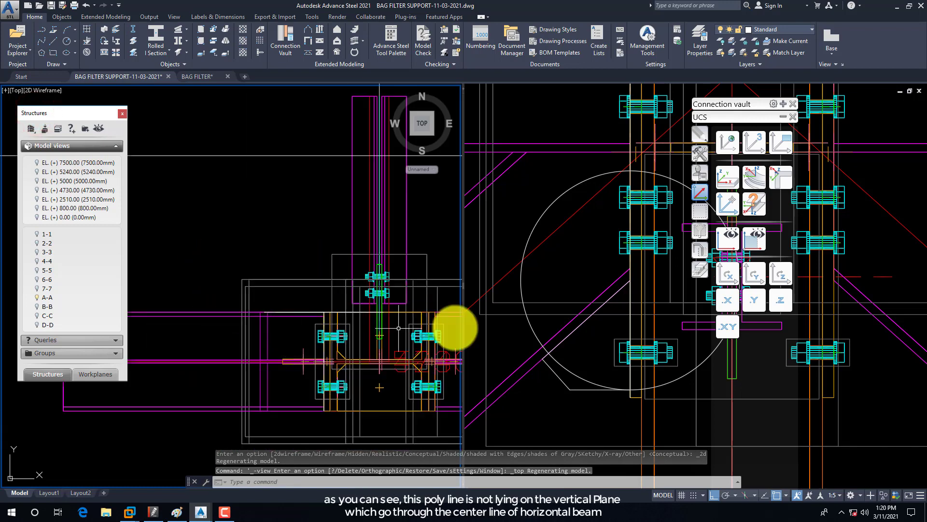
Delete the construction circle around the stiffener outline
click(555, 295)
click(568, 369)
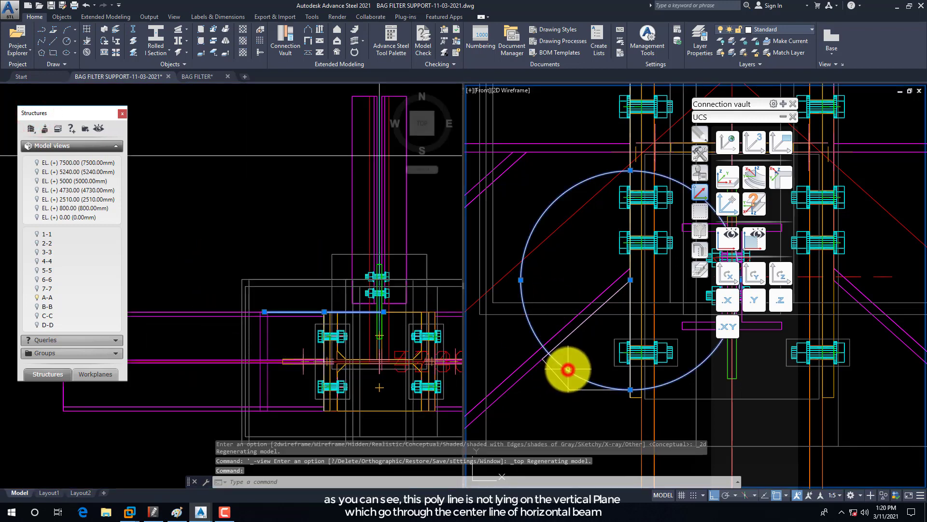
key(Delete)
Check in the top view where the closed stiffener polyline lies relative to the horizontal beam's center line
click(555, 374)
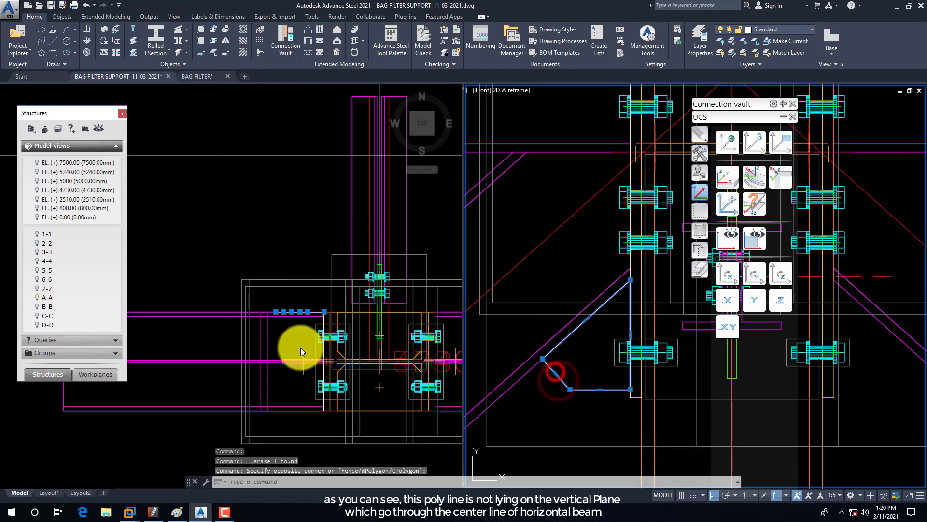
click(291, 334)
middle_drag(304, 314, 276, 265)
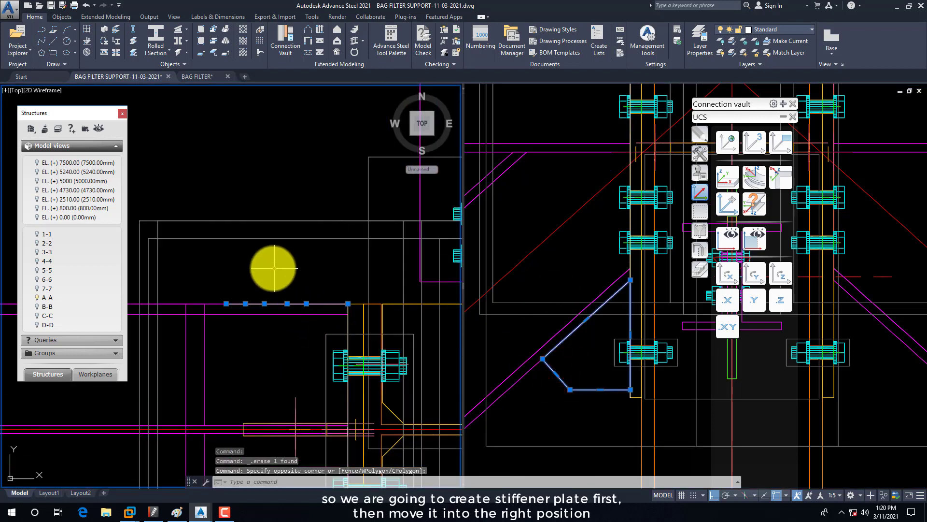
scroll(283, 289, up, 5)
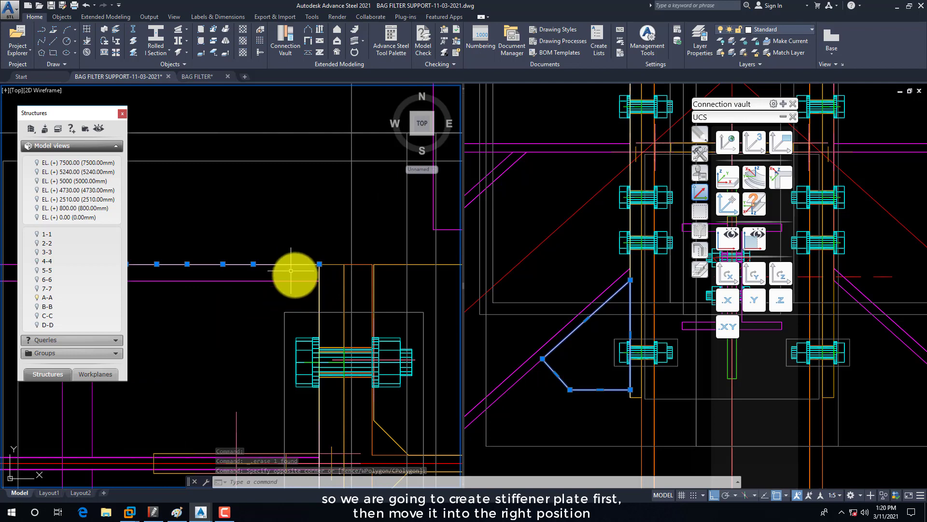
key(Escape)
key(Escape)
Create a 12 mm thick plate with centered justification from the closed stiffener polyline
click(549, 408)
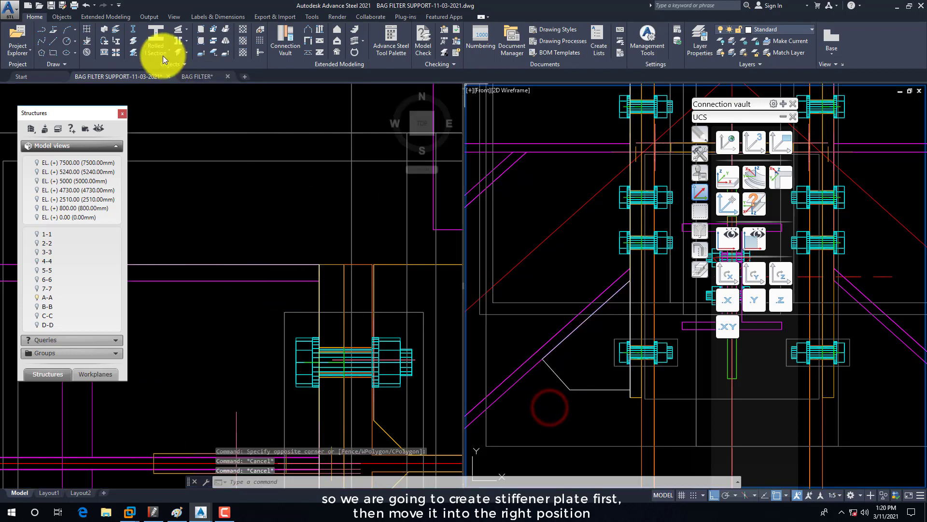
click(204, 57)
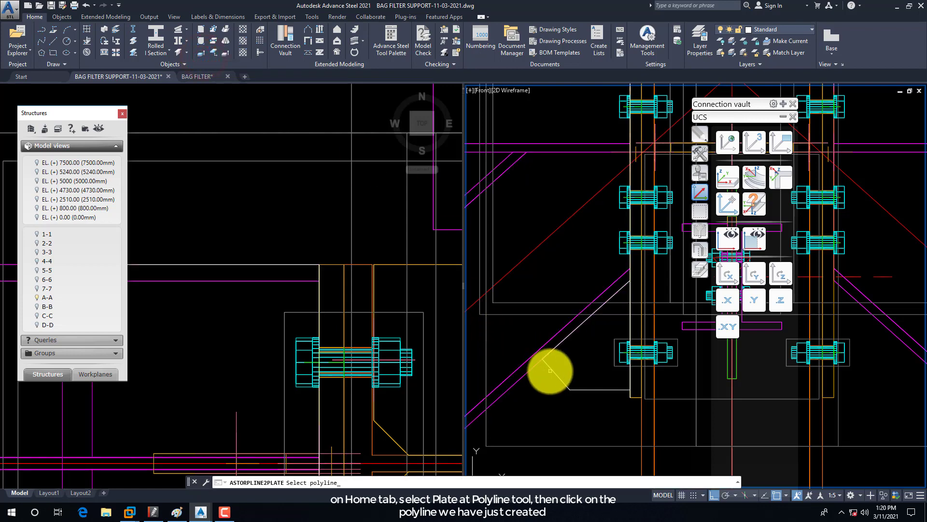
key(Return)
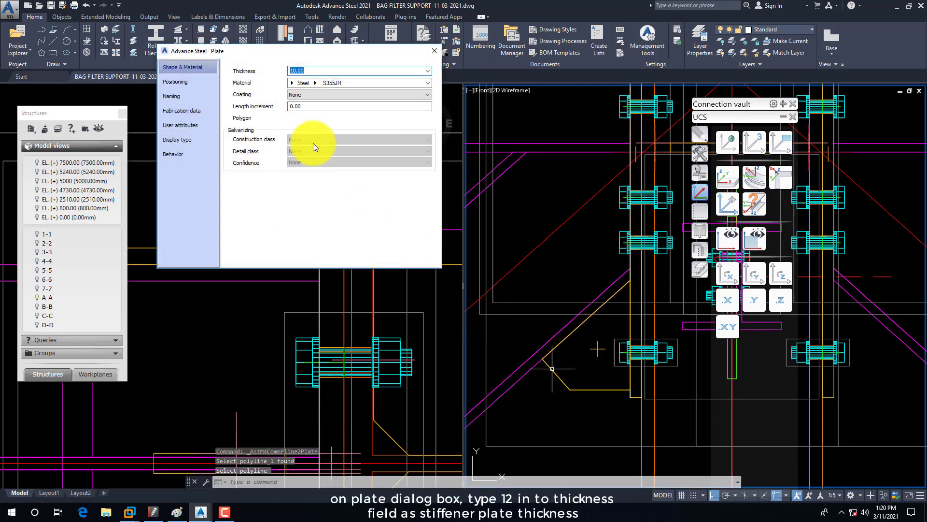
text(12)
click(174, 83)
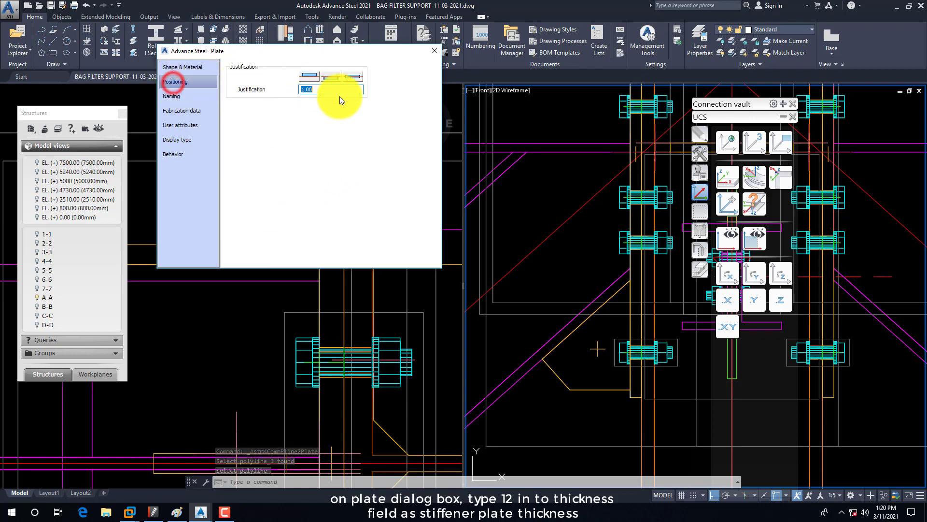
click(434, 51)
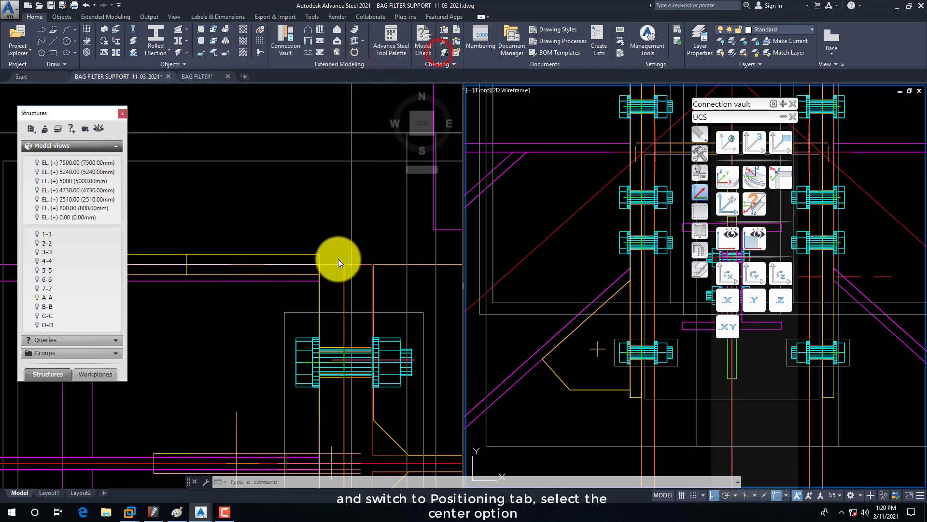
Measure the horizontal beam's flange width between its two outer edges in the top view
click(311, 226)
middle_drag(284, 283, 315, 287)
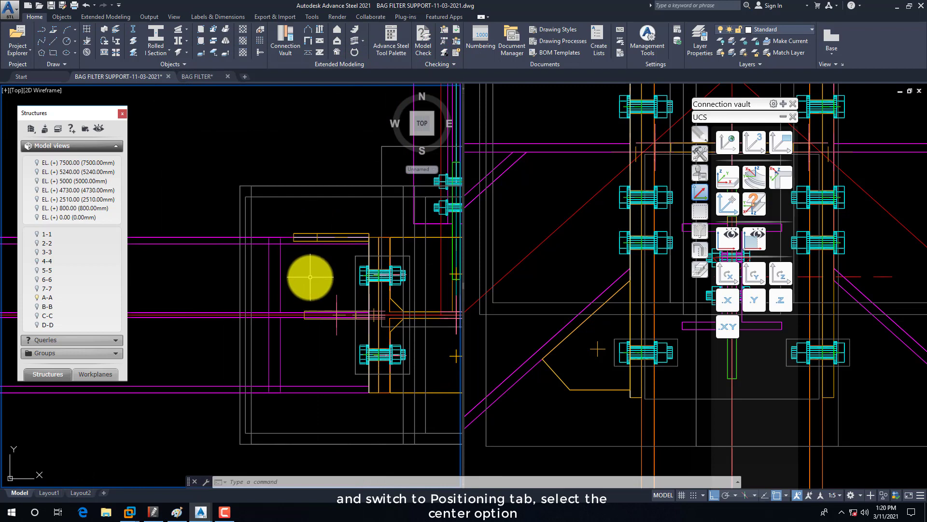
text(DI)
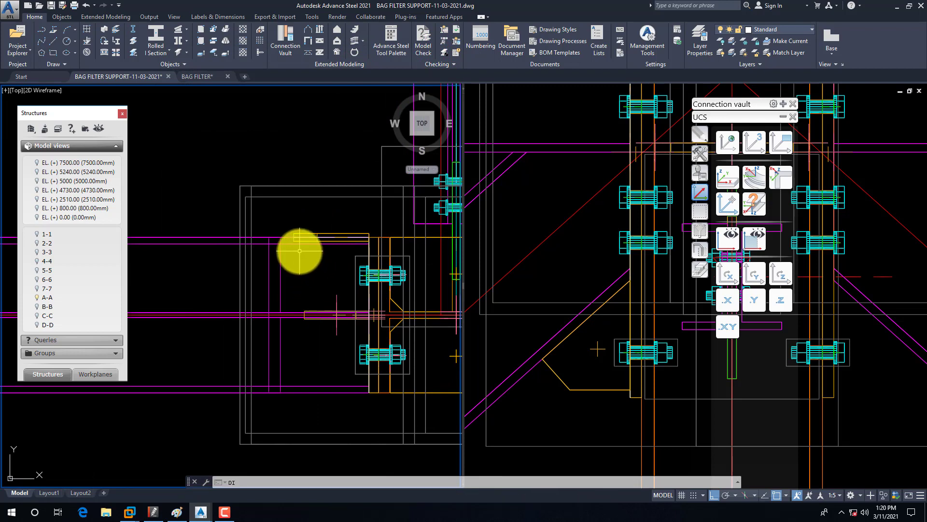
key(Return)
click(215, 238)
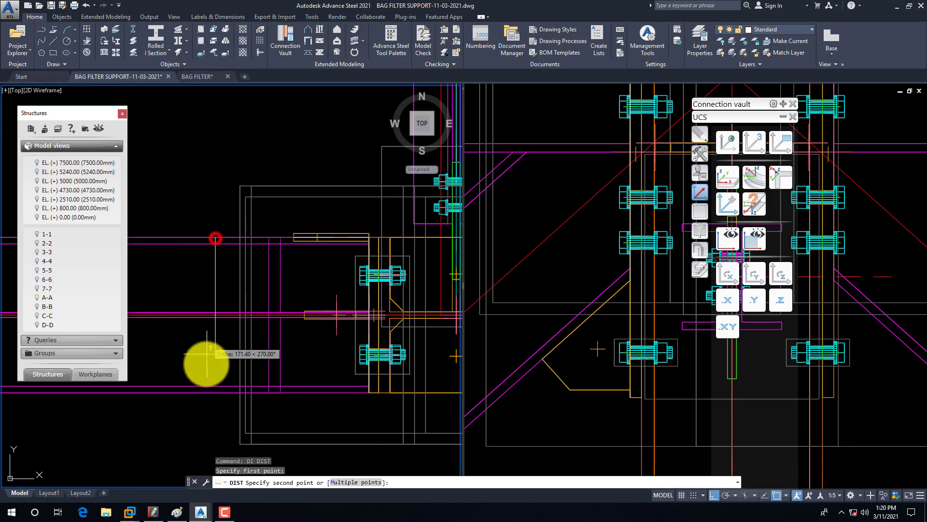
click(214, 391)
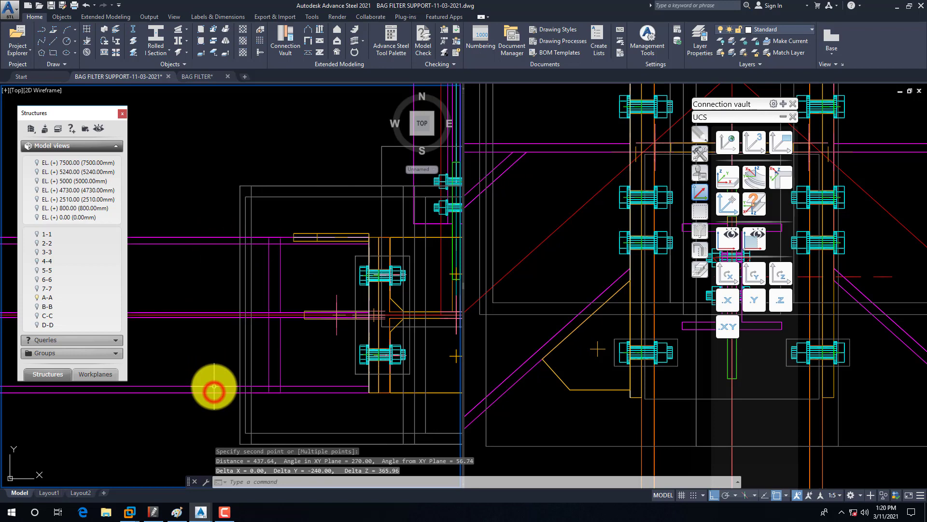
Move the new stiffener plate 120 mm perpendicular to the horizontal beam, onto the beam's center line in the top view
click(309, 234)
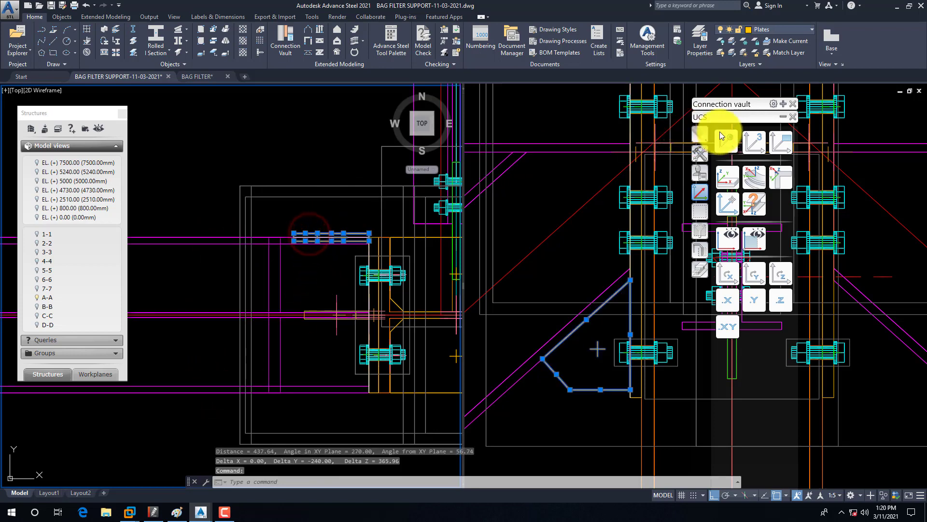
click(700, 135)
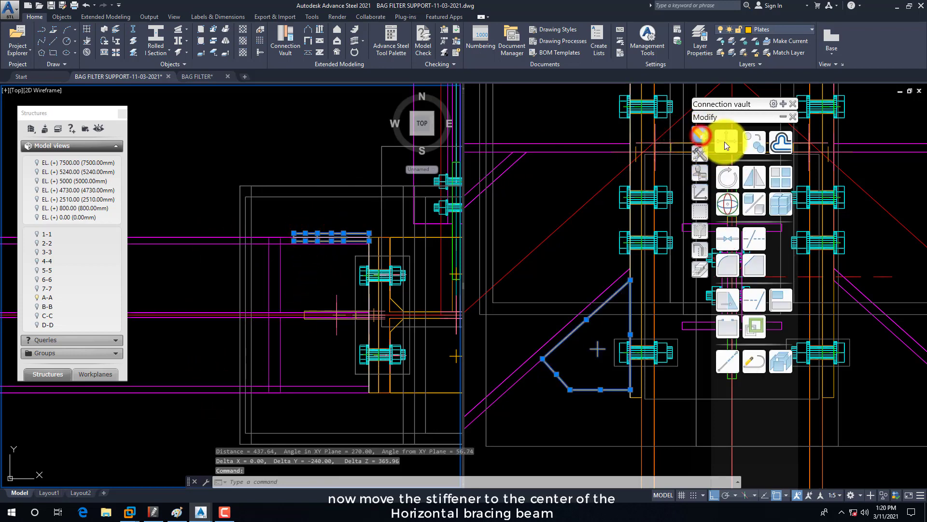
click(724, 141)
click(216, 138)
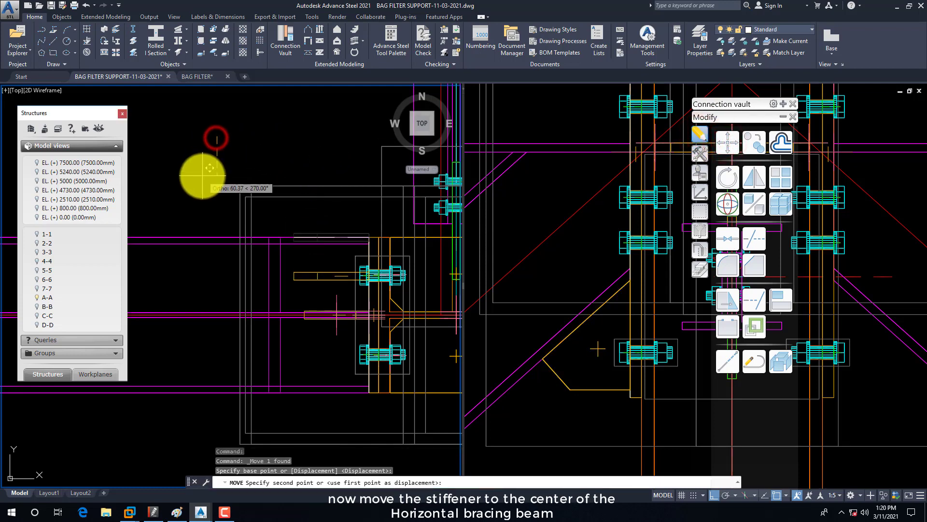
text(120)
key(Return)
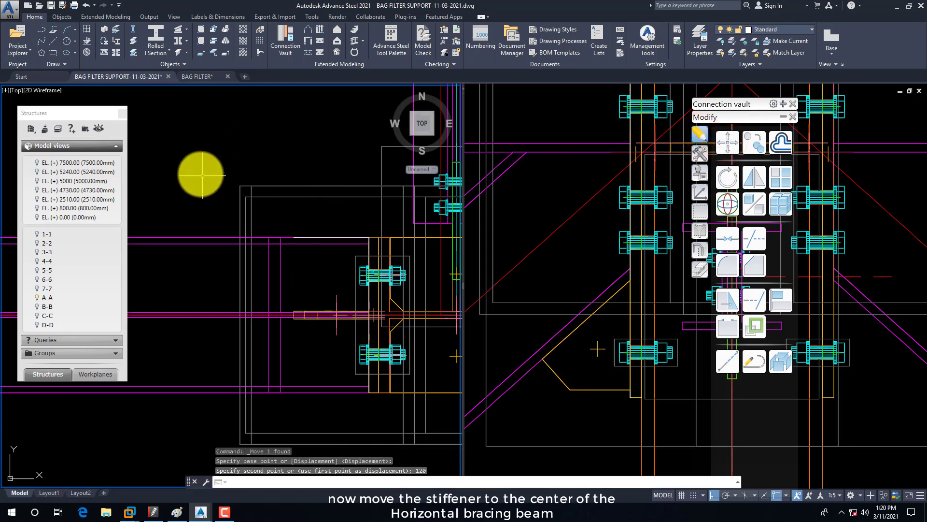
Review the stiffener arrangement in Detail 3 of the BAG FILTER drawing, and return to the BAG FILTER SUPPORT-11-03-2021 model
click(602, 422)
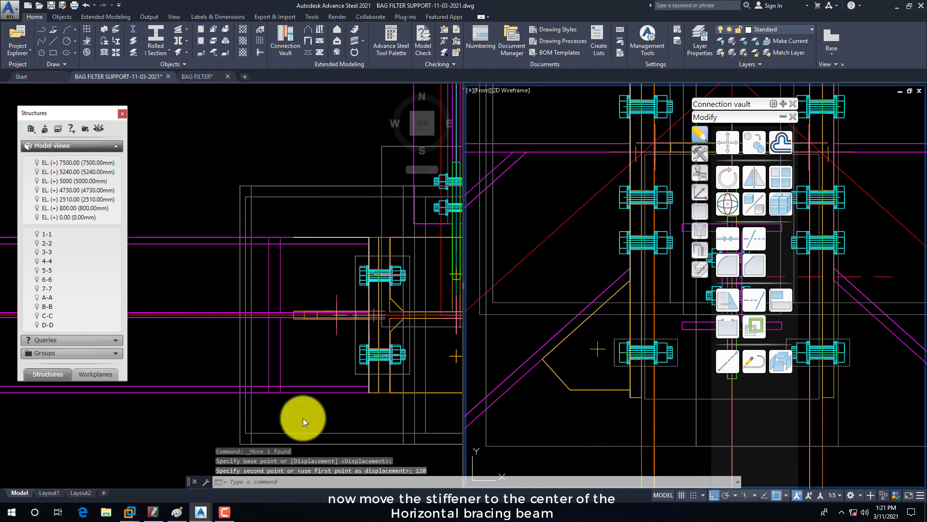
click(205, 77)
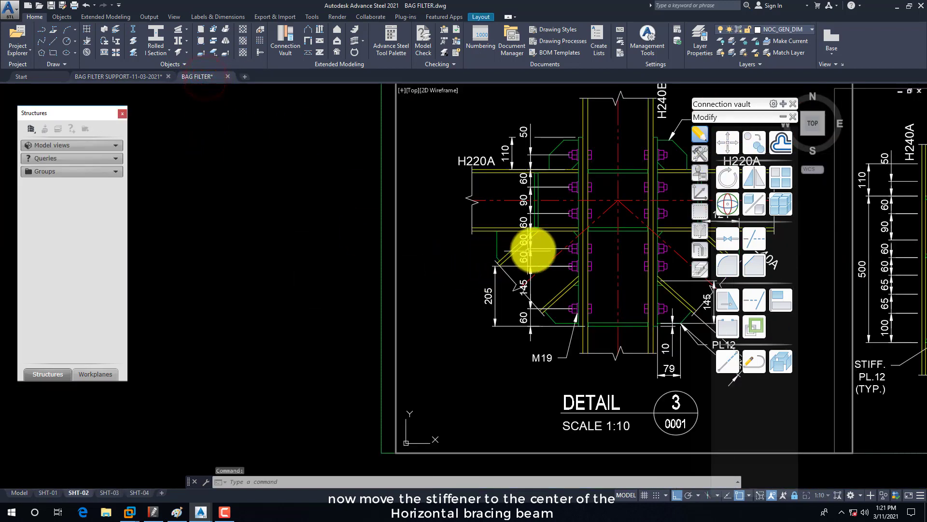
middle_drag(568, 253, 564, 256)
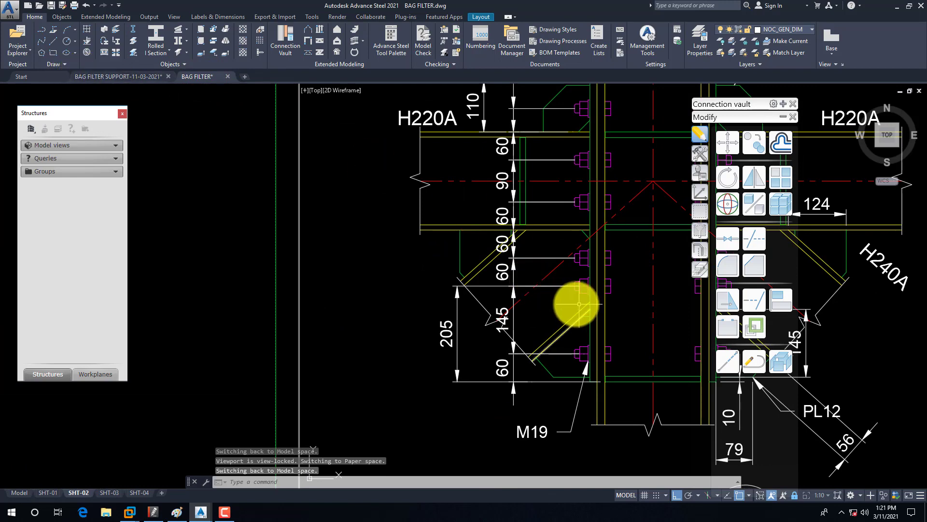
click(105, 77)
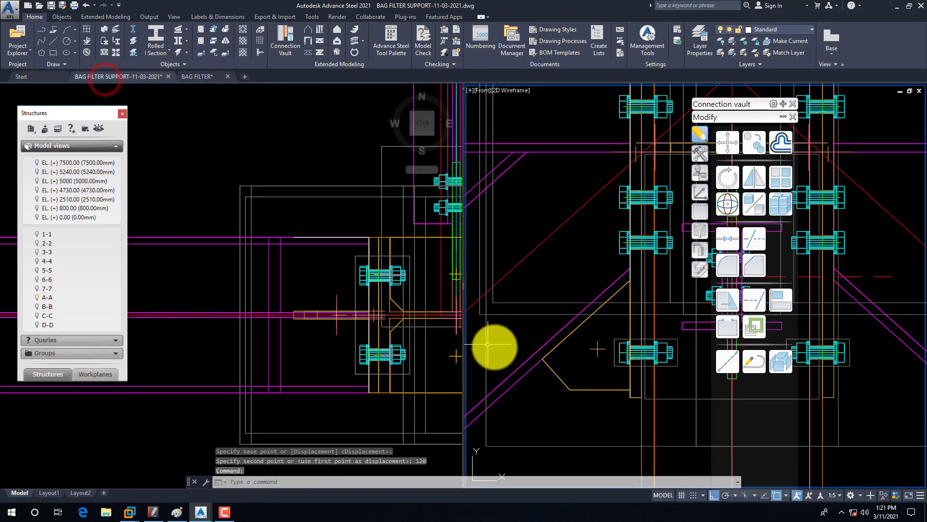
Collapse the tool palette, move it clear of the joint, and apply the Three: Right viewport configuration
click(314, 269)
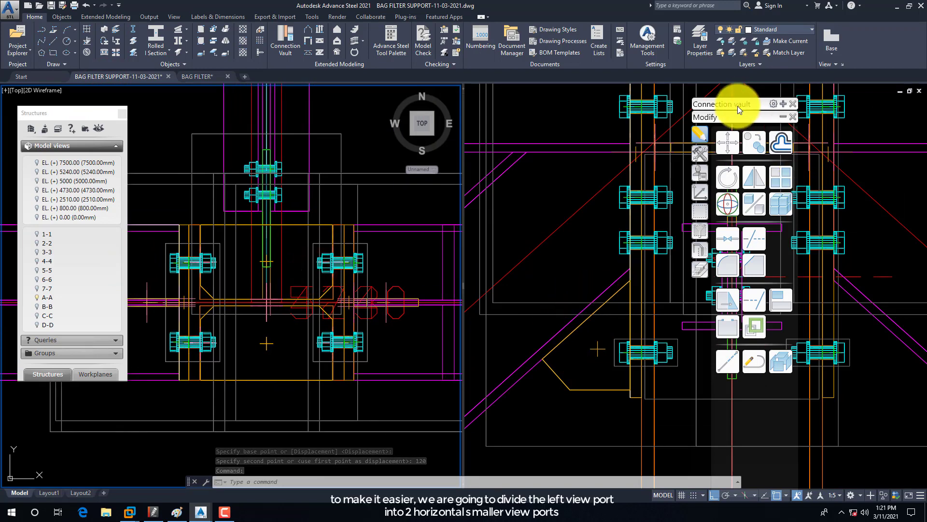
click(782, 117)
drag(772, 107, 859, 128)
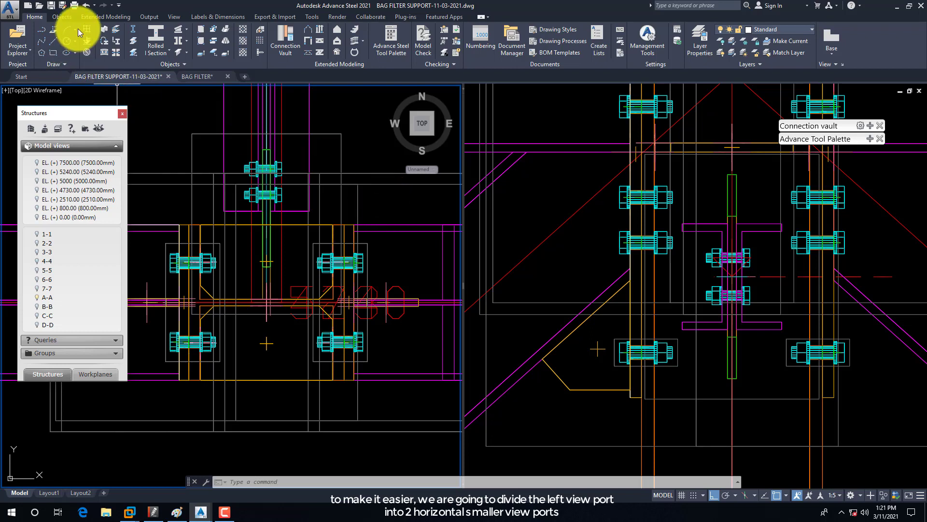
click(175, 18)
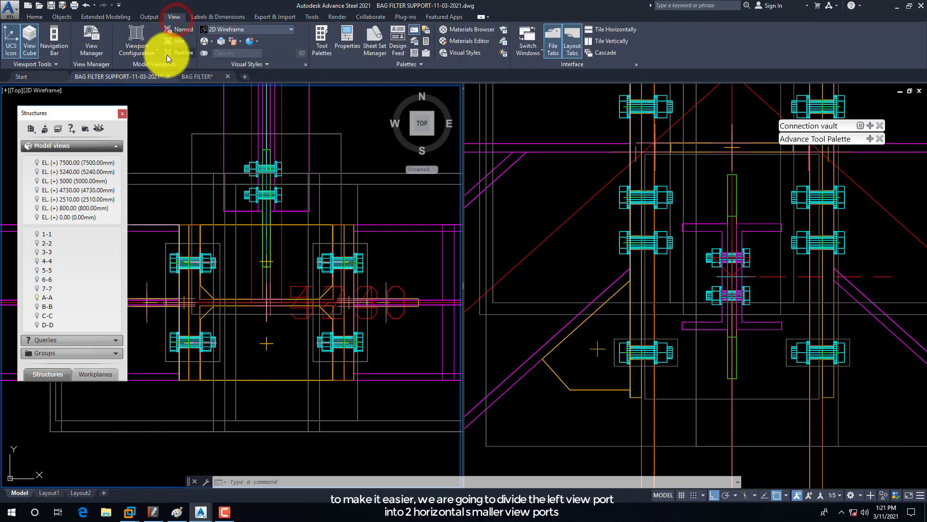
click(158, 51)
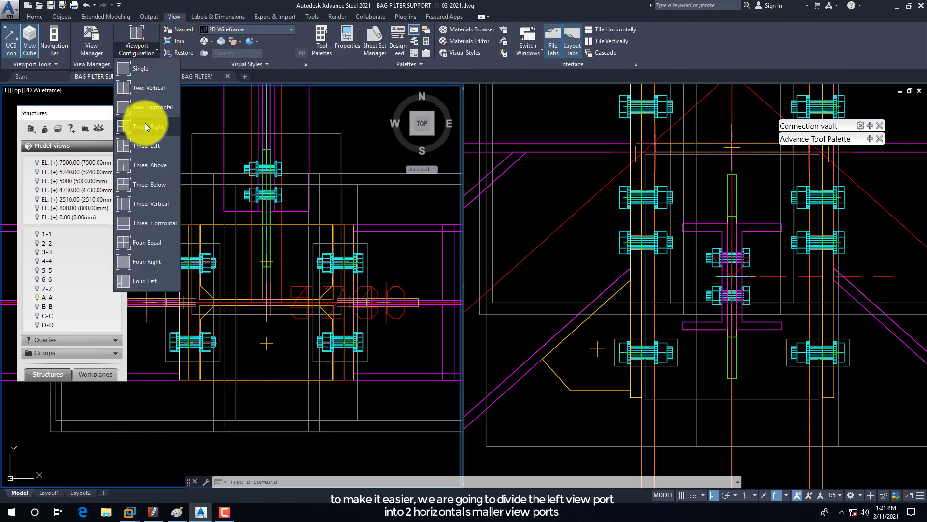
click(141, 129)
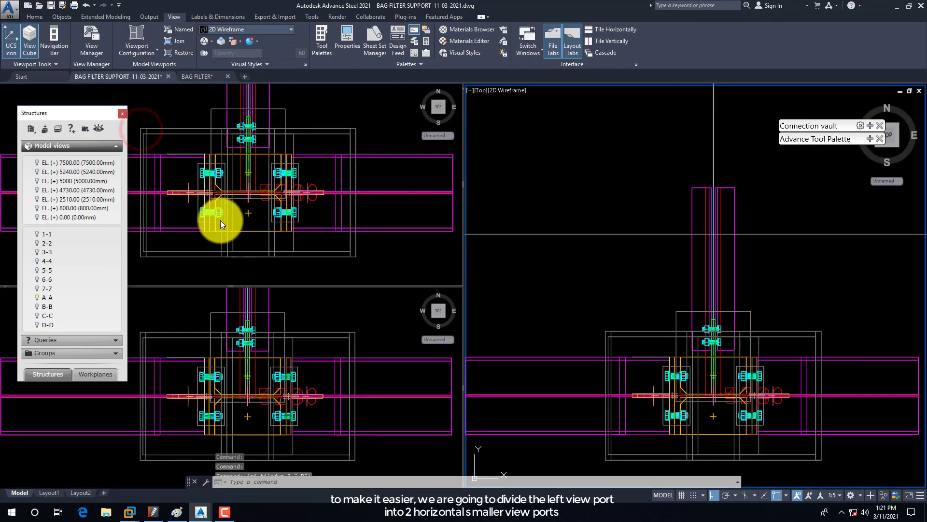
Set the lower small viewport to an orbited Conceptual view showing the new stiffener plate, and close the Structures palette
click(320, 320)
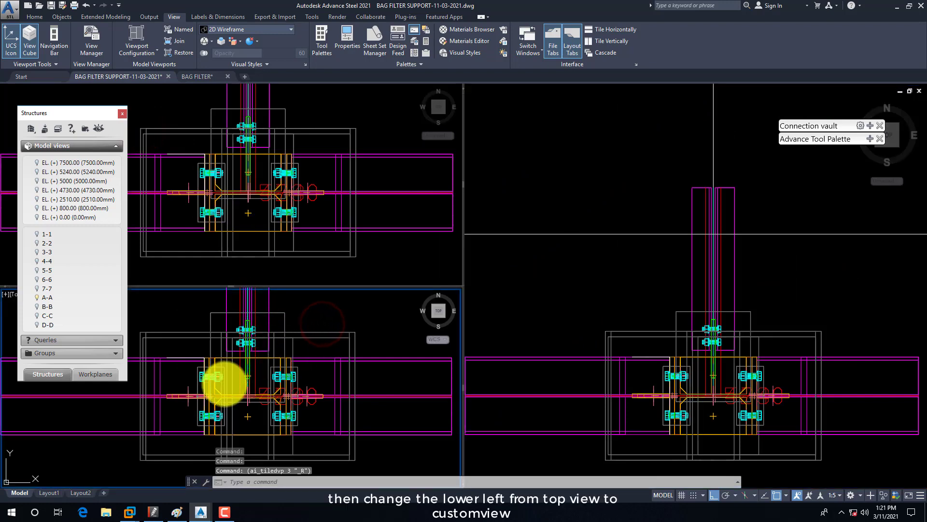
shift+middle_drag(224, 381, 241, 347)
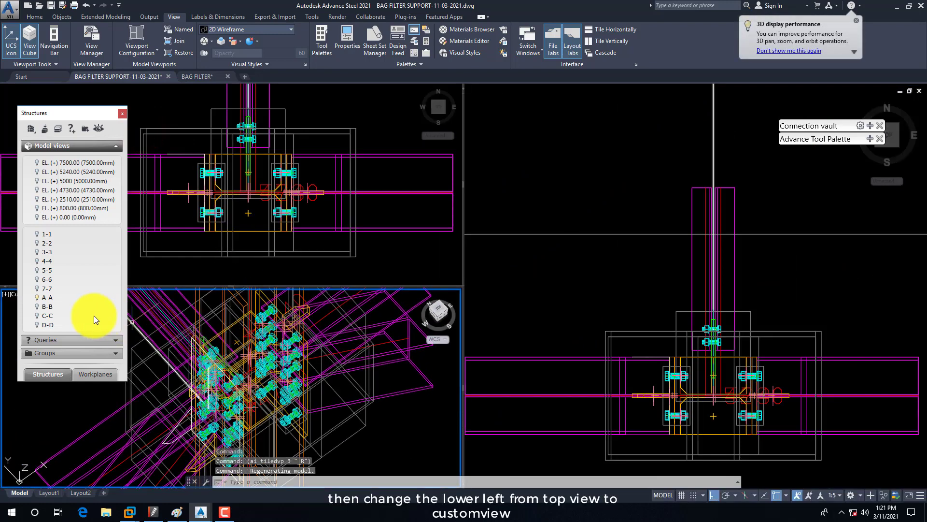
click(122, 116)
click(65, 294)
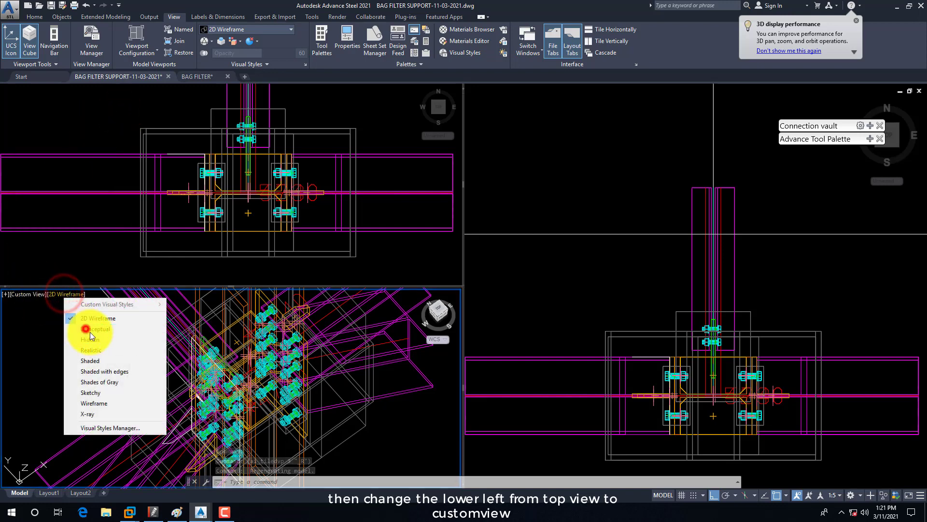
click(88, 329)
shift+middle_drag(192, 379, 188, 379)
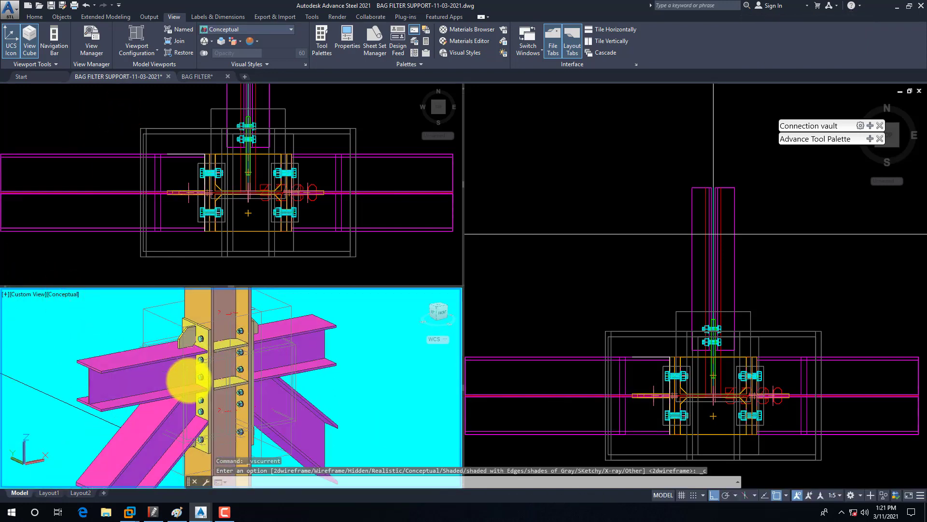
scroll(174, 438, up, 2)
shift+middle_drag(189, 454, 178, 397)
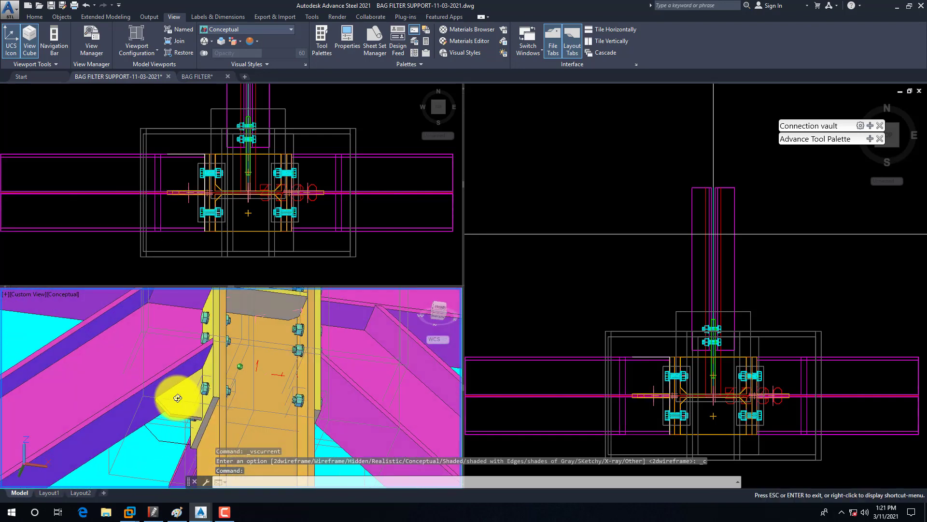
Switch the large viewport to the Front view and frame the bracing-to-column joint in it
click(580, 323)
mouse_move(608, 353)
middle_down()
mouse_move(586, 346)
mouse_move(574, 313)
middle_up()
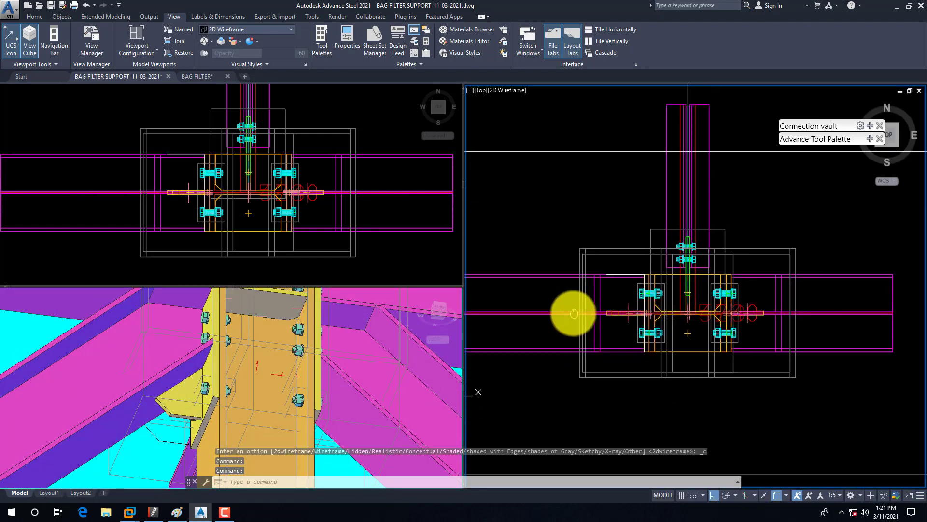
scroll(647, 312, up, 2)
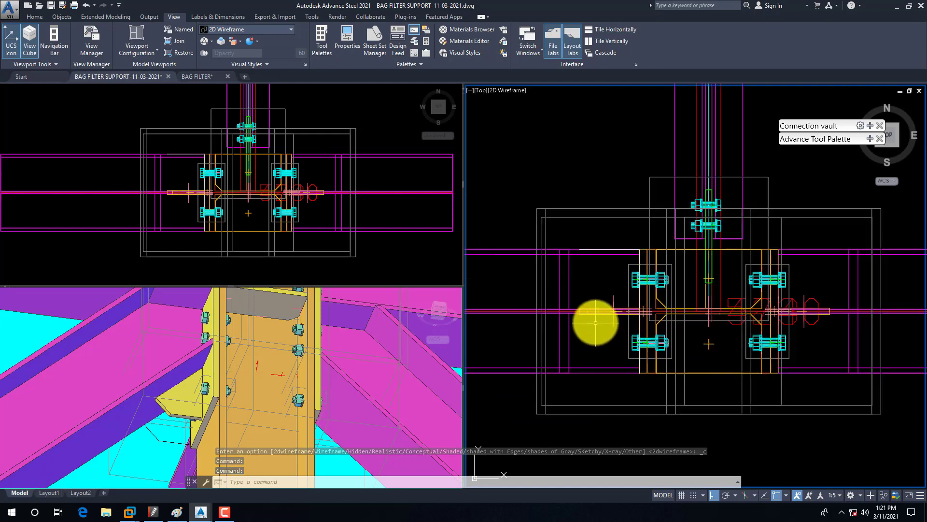
click(481, 92)
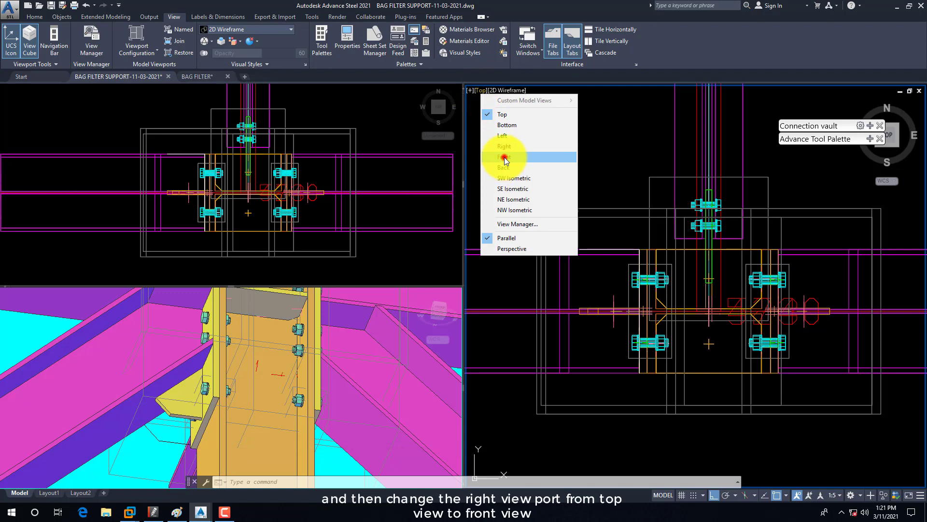
click(505, 157)
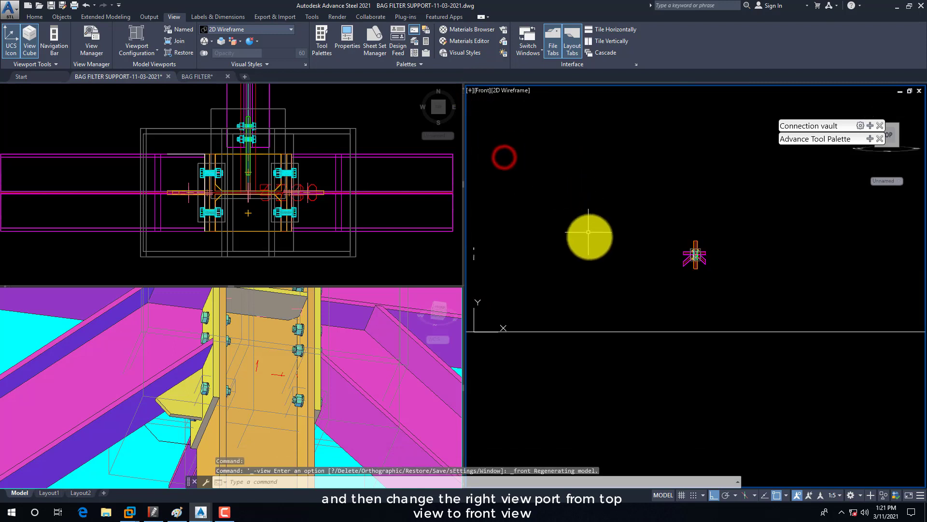
click(873, 137)
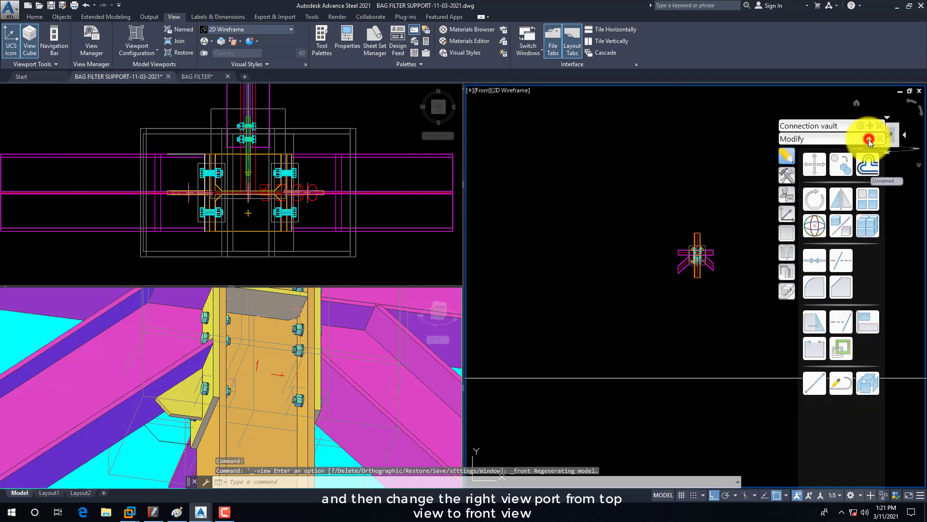
click(786, 213)
click(852, 228)
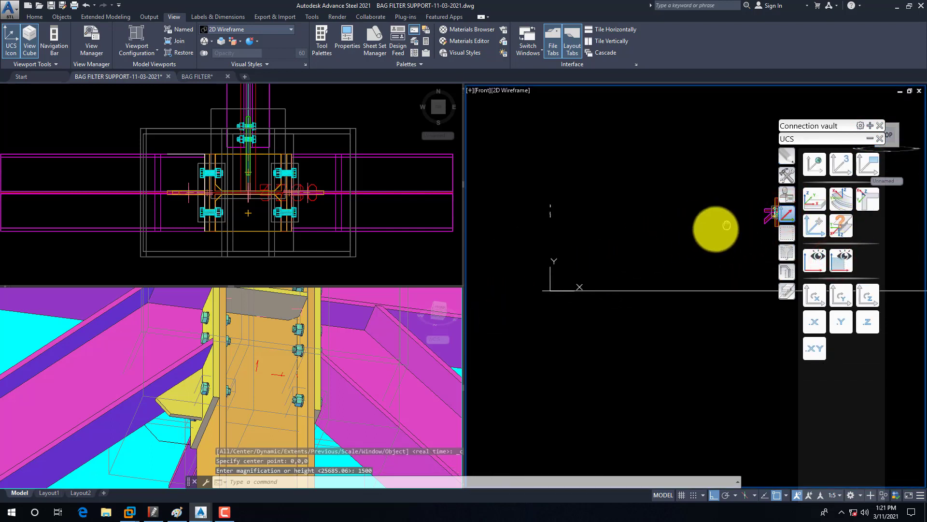
click(602, 257)
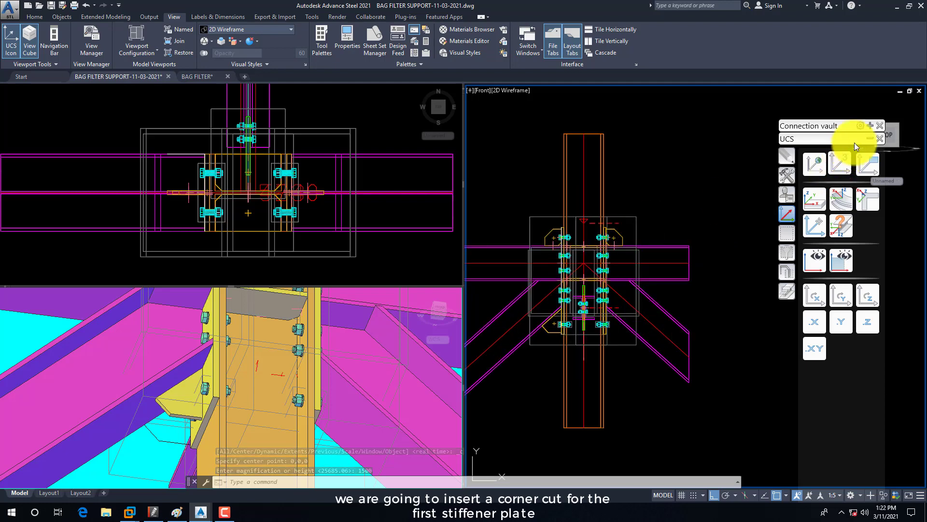
click(869, 140)
scroll(627, 309, up, 3)
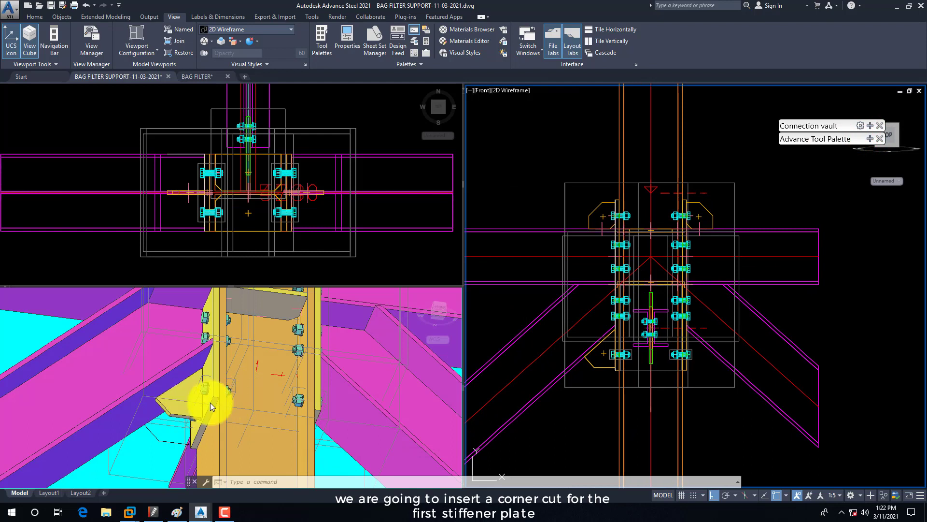
Add a straight corner cut with X 15, Y 15 and a 45° angle at the top corner of the first stiffener plate
click(870, 138)
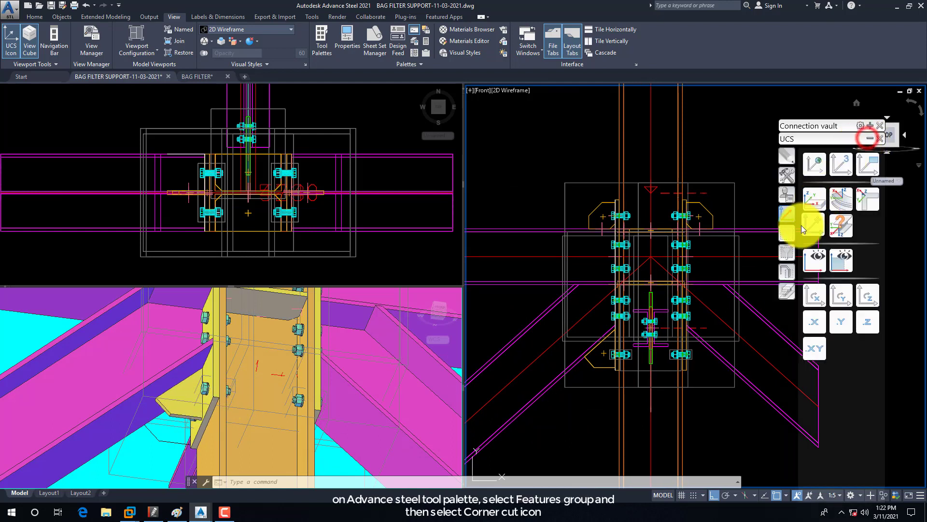
click(789, 288)
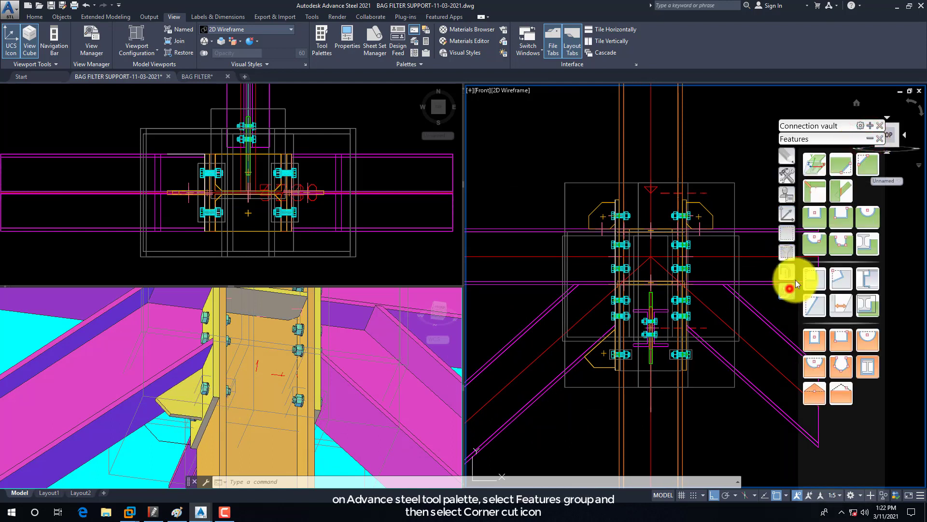
click(861, 162)
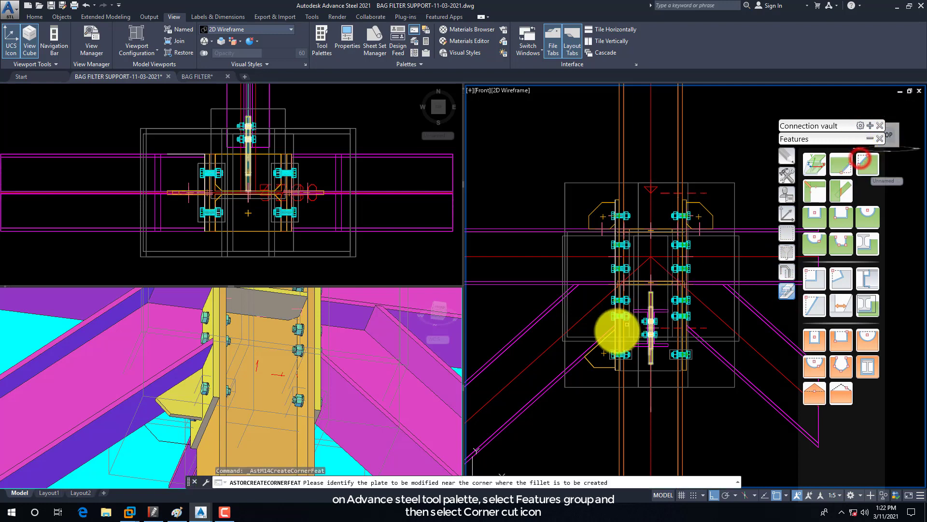
scroll(612, 332, up, 4)
click(598, 312)
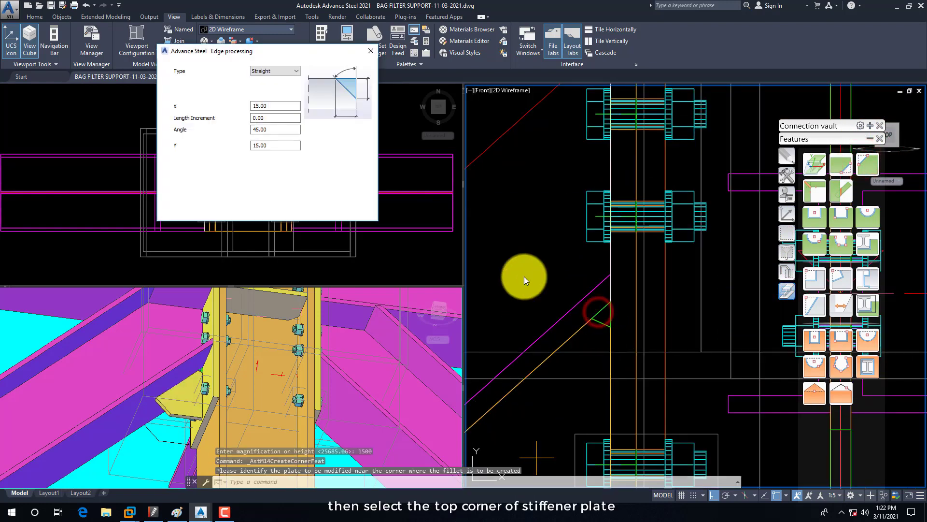
click(371, 51)
scroll(546, 254, down, 4)
middle_drag(563, 320, 567, 342)
scroll(564, 333, down, 2)
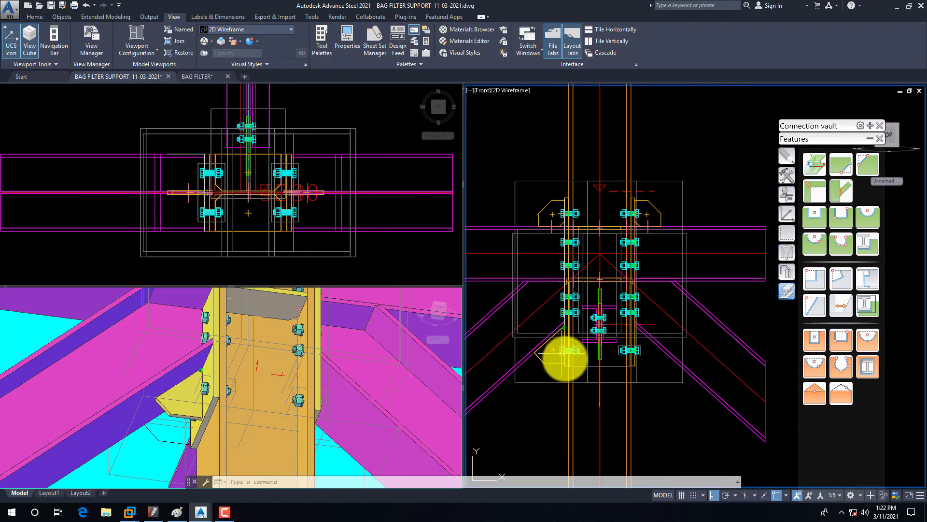
Mirror the first stiffener plate about the column's vertical centerline, keep the source plate, and orbit the Conceptual view around the joint
click(787, 155)
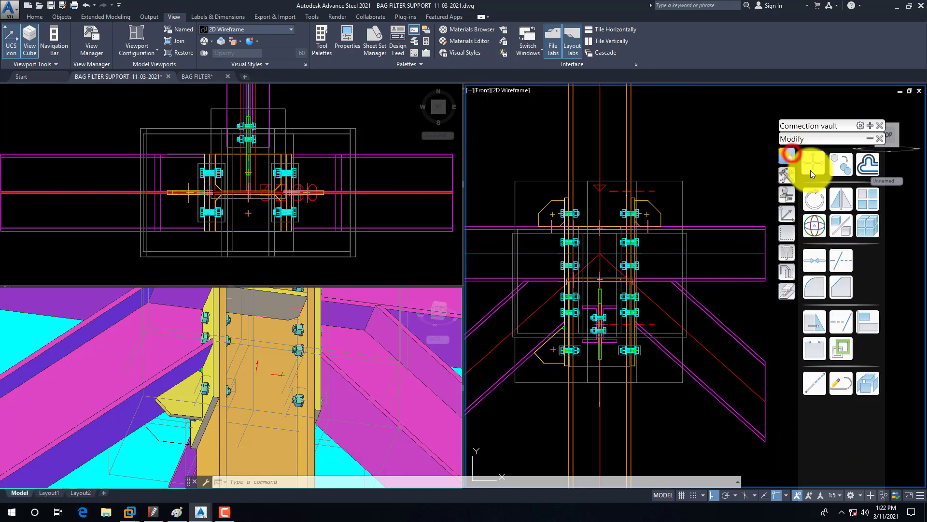
click(841, 199)
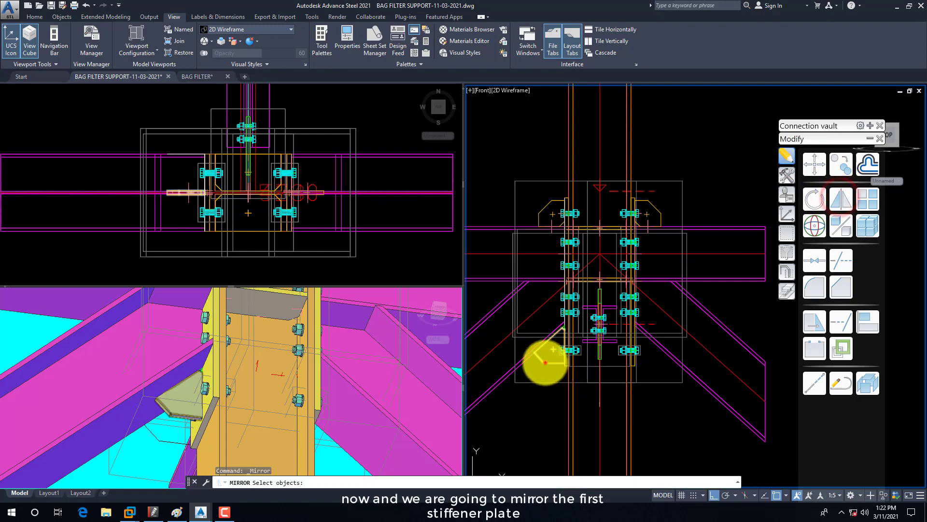
click(544, 363)
key(Return)
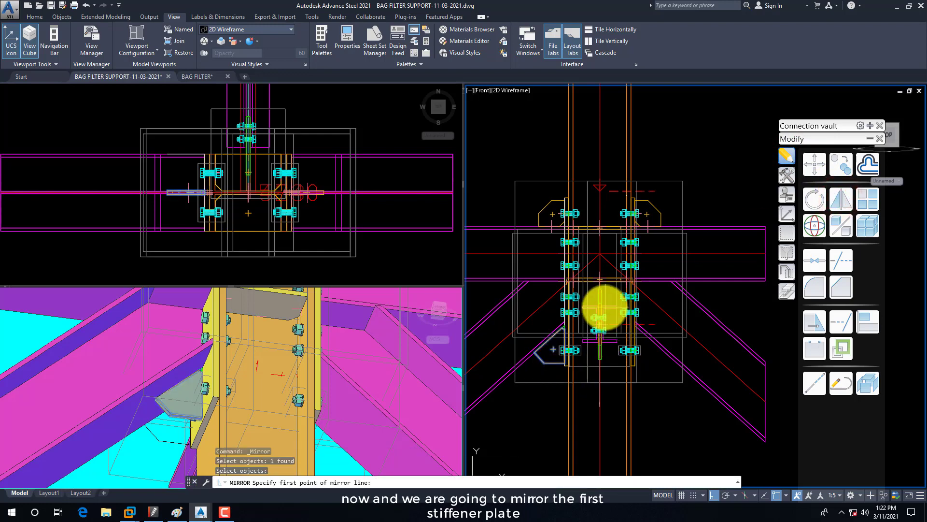
shift+right_click(602, 358)
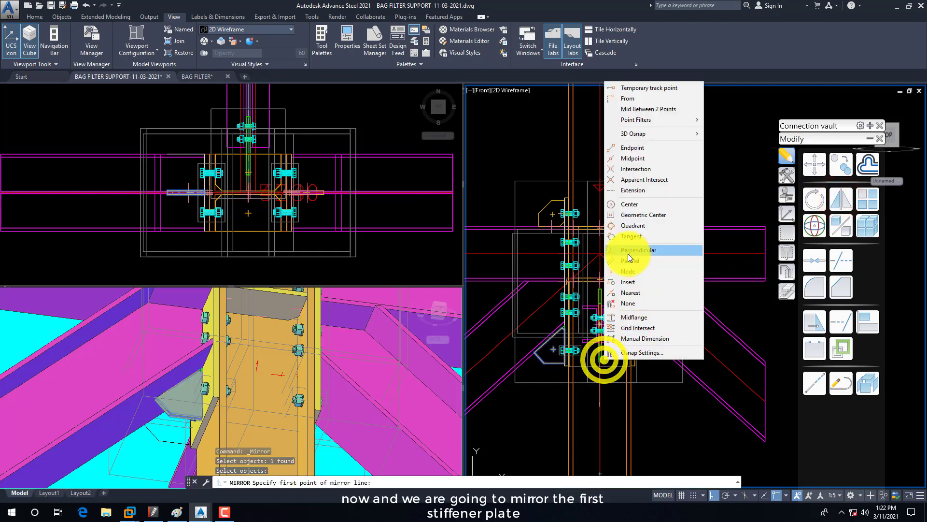
click(624, 272)
click(606, 257)
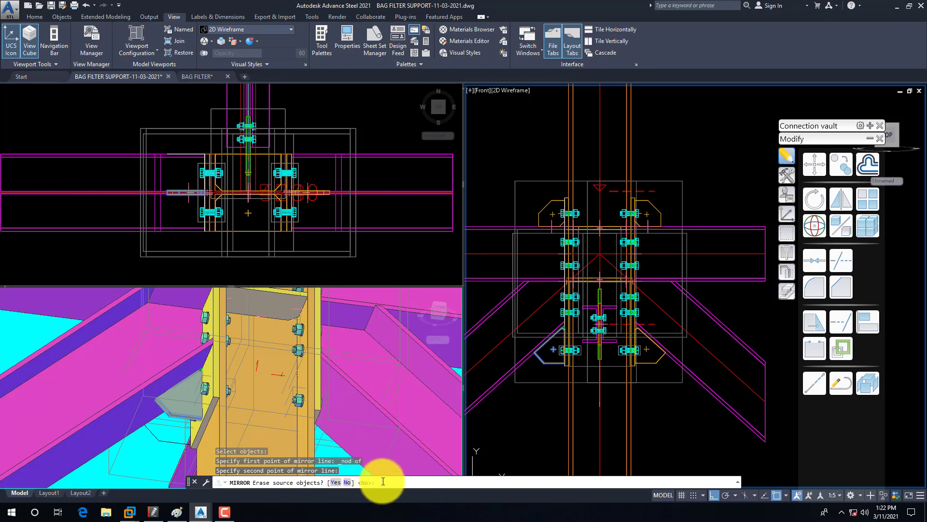
key(Return)
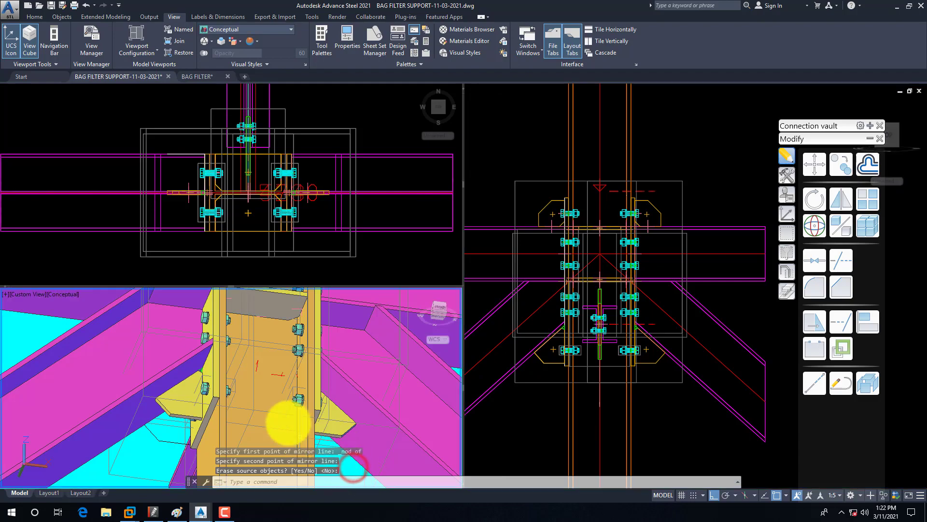
shift+middle_drag(285, 424, 314, 421)
click(532, 426)
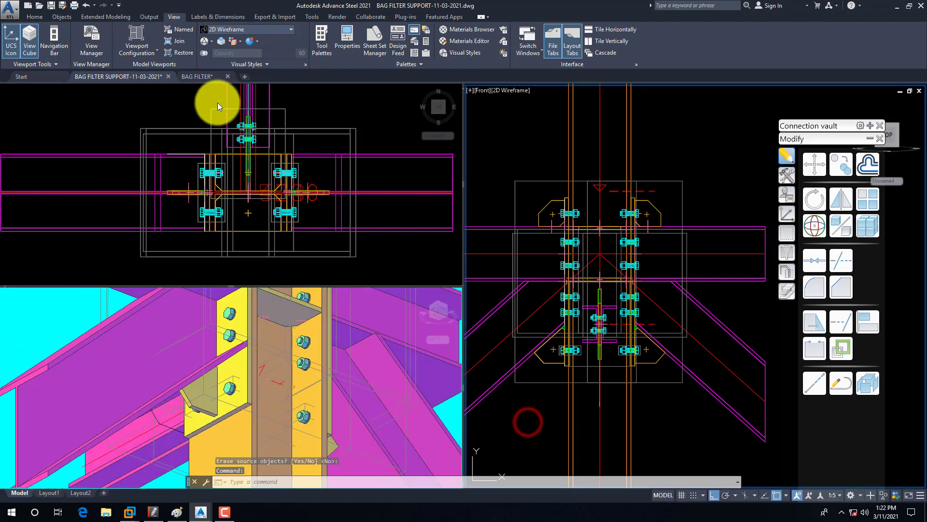
Switch to the BAG FILTER drawing and add an aligned dimension to the short bevelled edge of the second stiffener plate beside the H240A bracing
click(200, 77)
scroll(367, 263, down, 4)
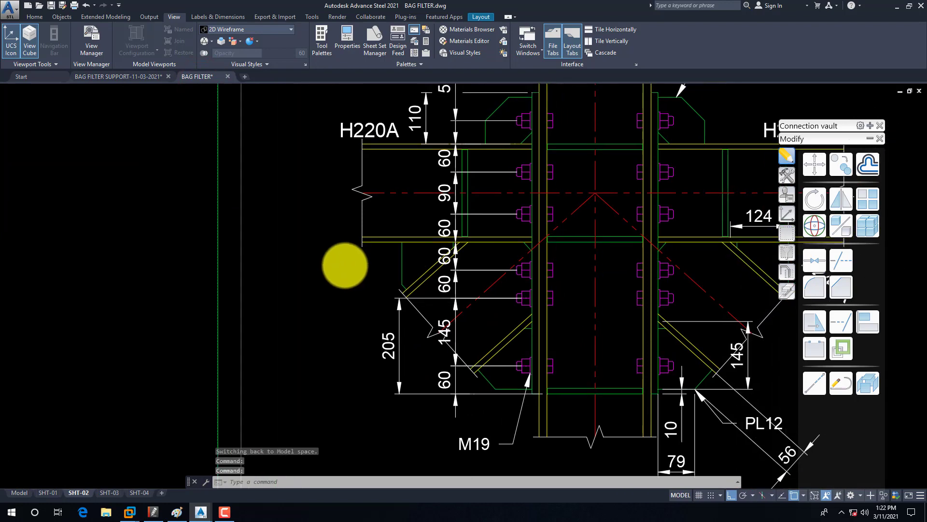
scroll(456, 288, up, 3)
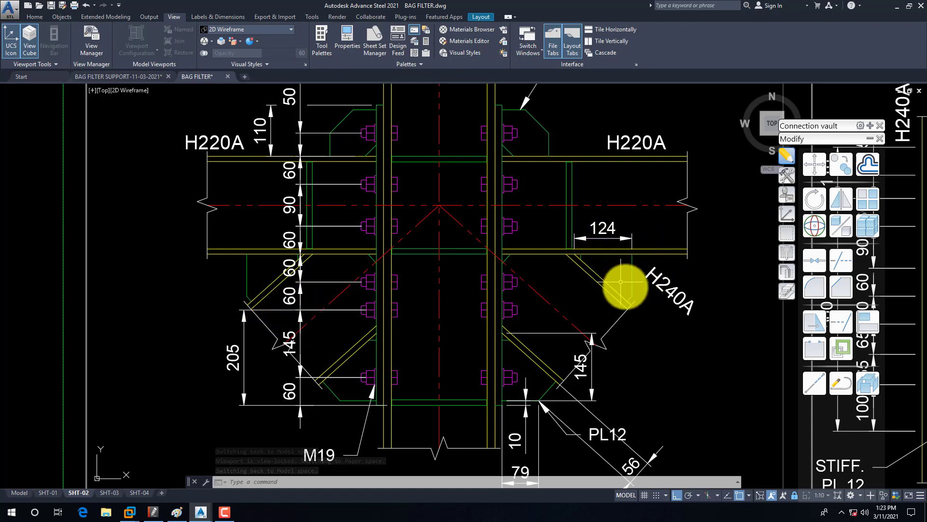
scroll(637, 319, up, 2)
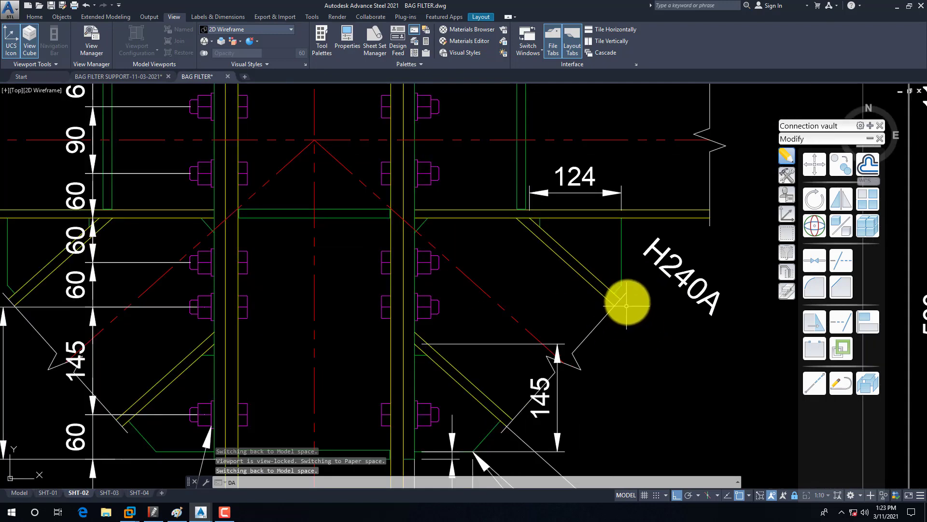
key(Return)
click(619, 288)
click(657, 339)
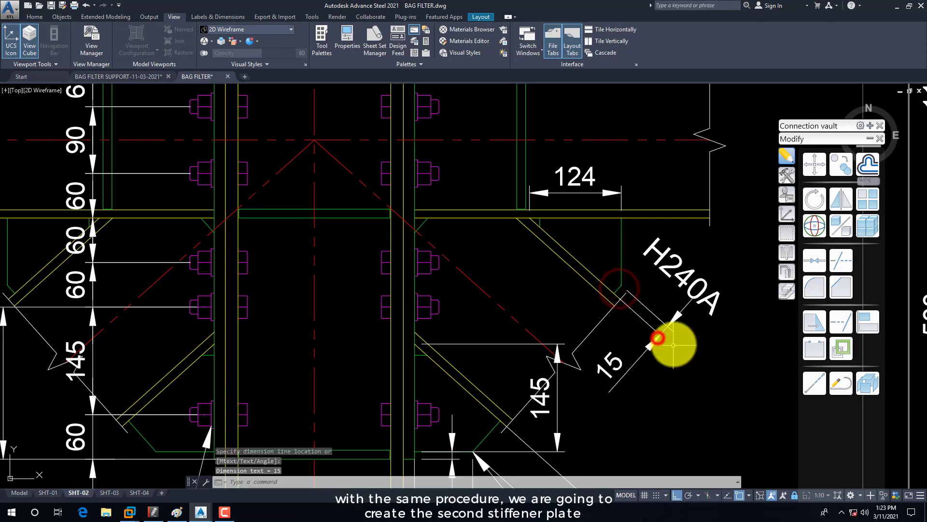
Preview an aligned dimension on the second stiffener plate's vertical edge to read its length, without placing the dimension
key(Return)
key(Return)
click(621, 240)
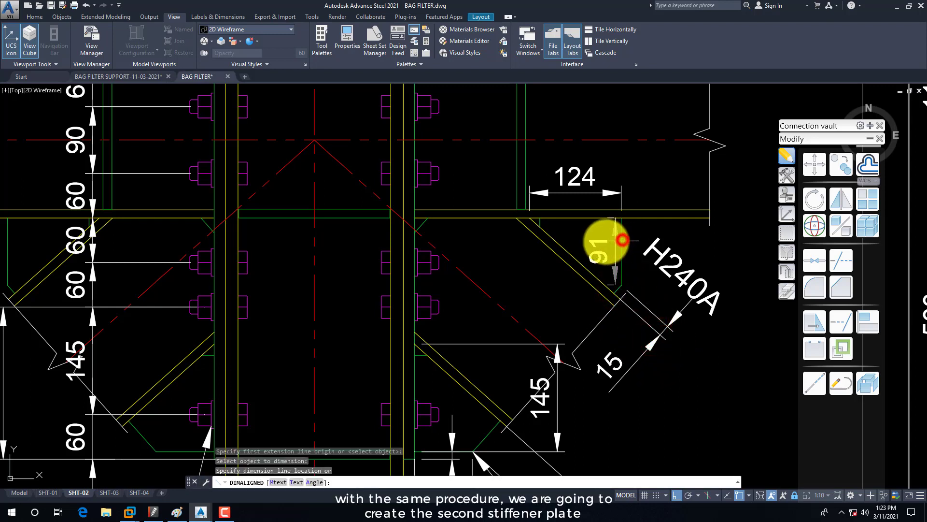
key(Escape)
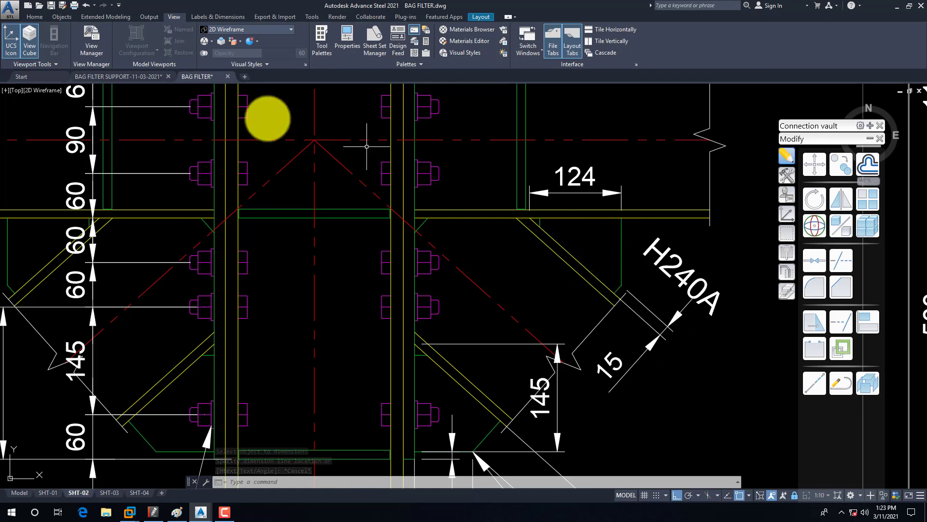
In the BAG FILTER SUPPORT-11-03-2021 model, draw a circle of radius 125 centered where the right bracing's upper edge meets the beam's bottom flange
click(120, 80)
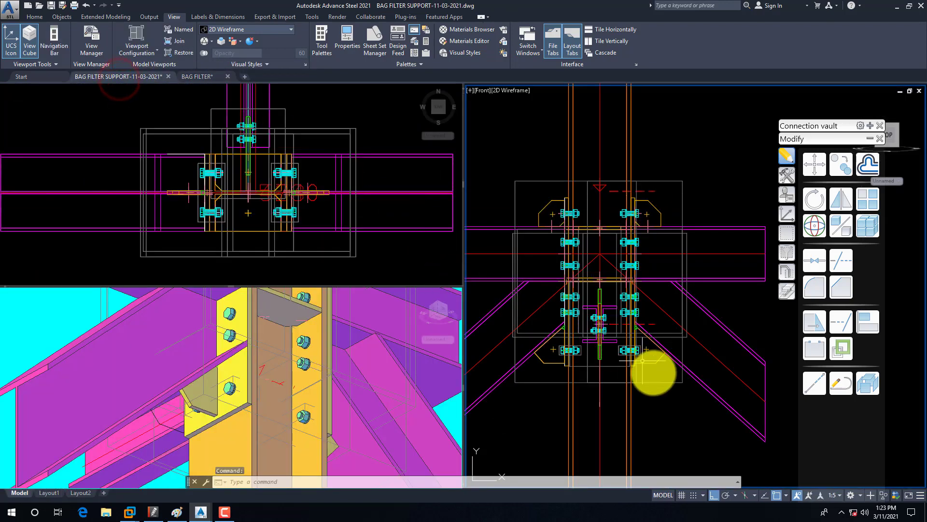
scroll(703, 304, up, 4)
middle_drag(704, 304, 681, 311)
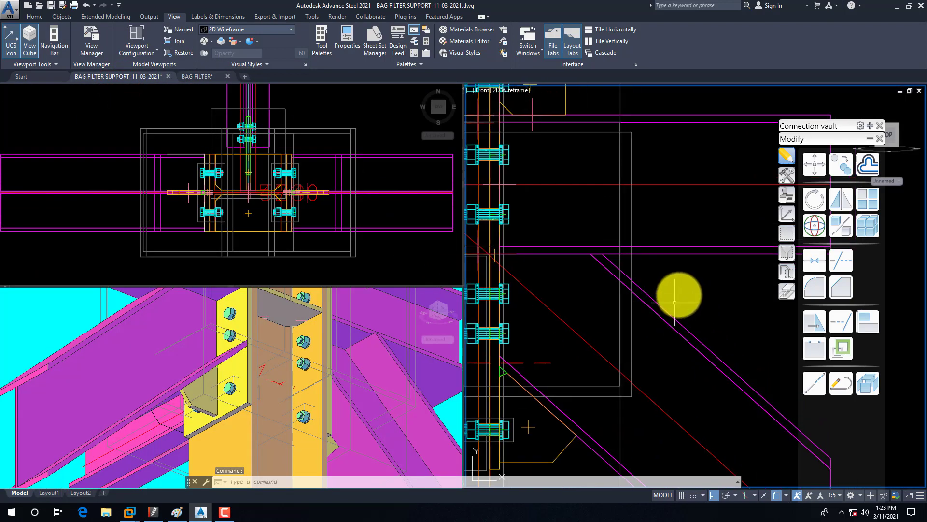
scroll(710, 296, down, 5)
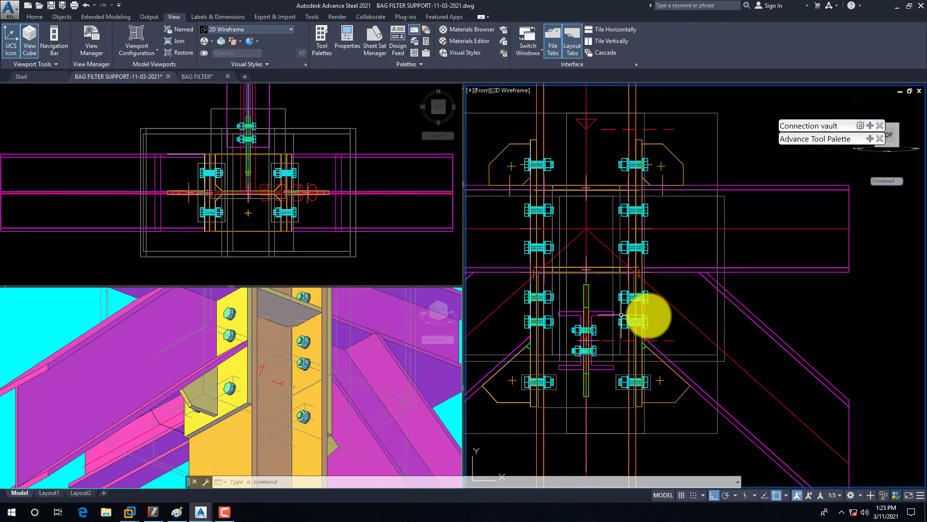
text(c)
key(Return)
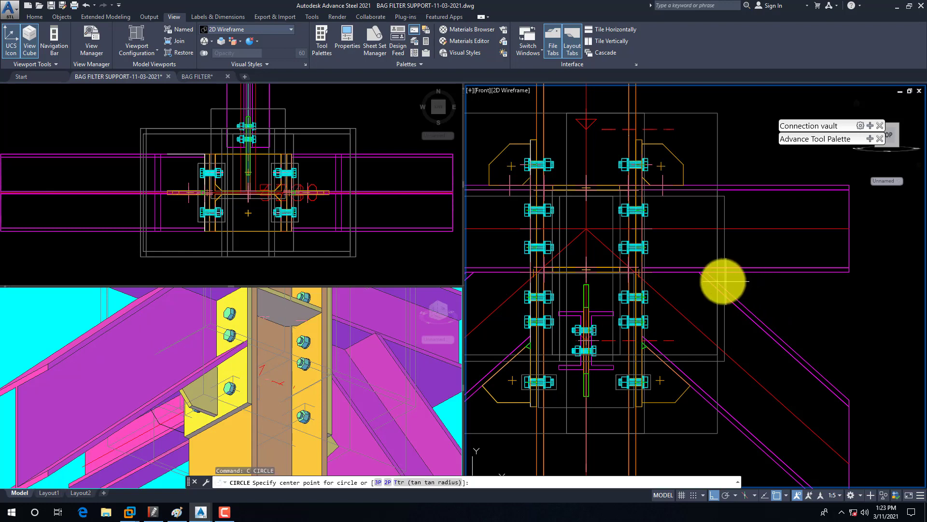
scroll(712, 273, up, 2)
shift+right_click(689, 241)
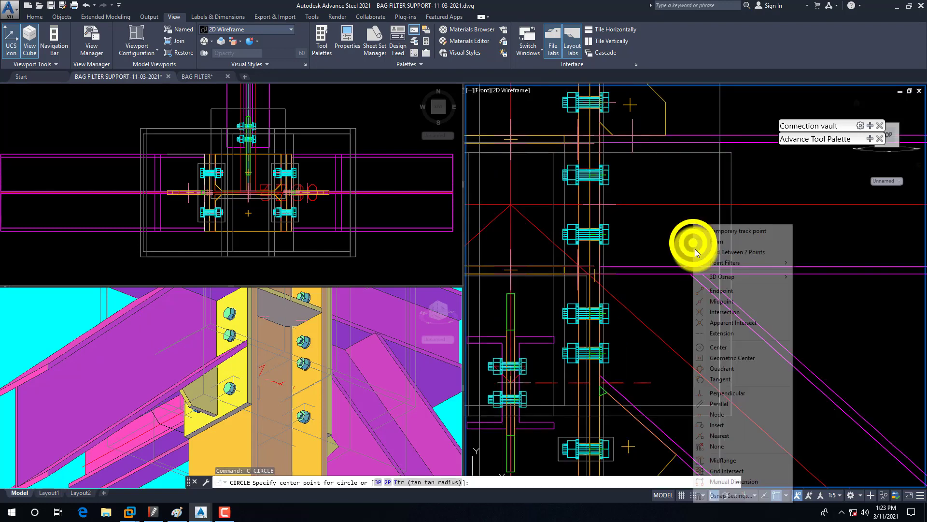
click(708, 284)
click(708, 279)
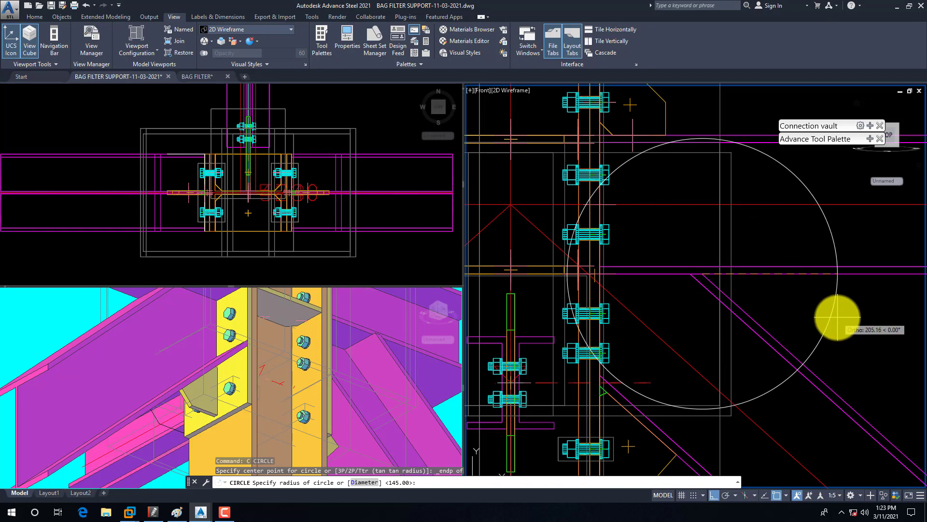
text(125)
key(Return)
Draw a vertical line about 201 mm long downward from the circle's outer intersection with the beam's bottom edge
text(l)
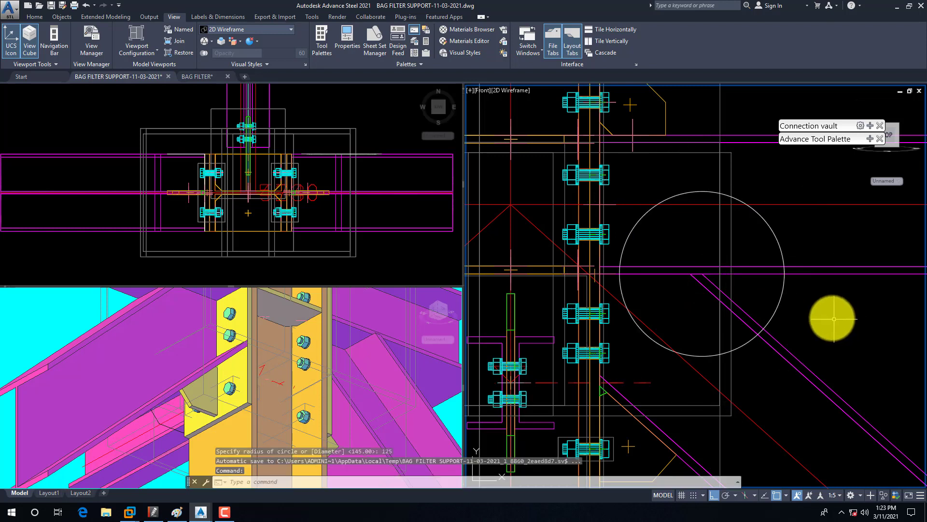
key(Return)
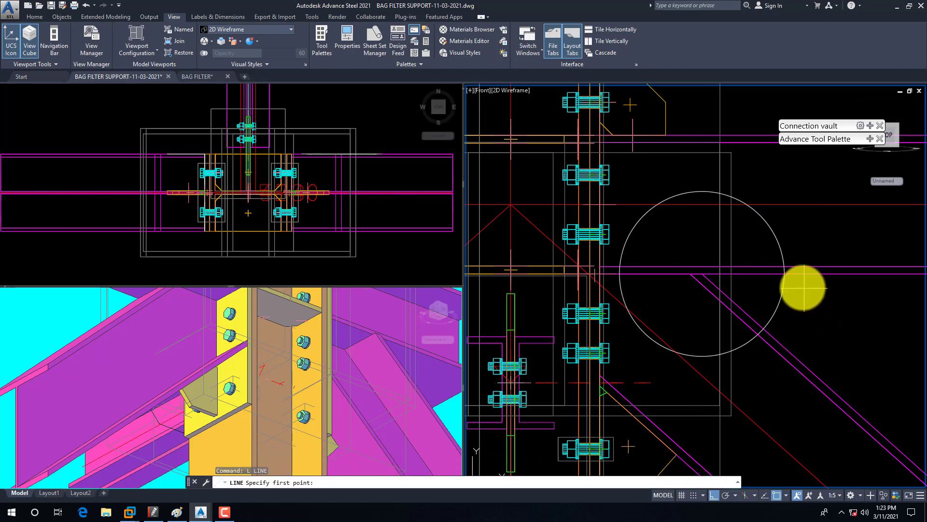
click(785, 273)
click(790, 405)
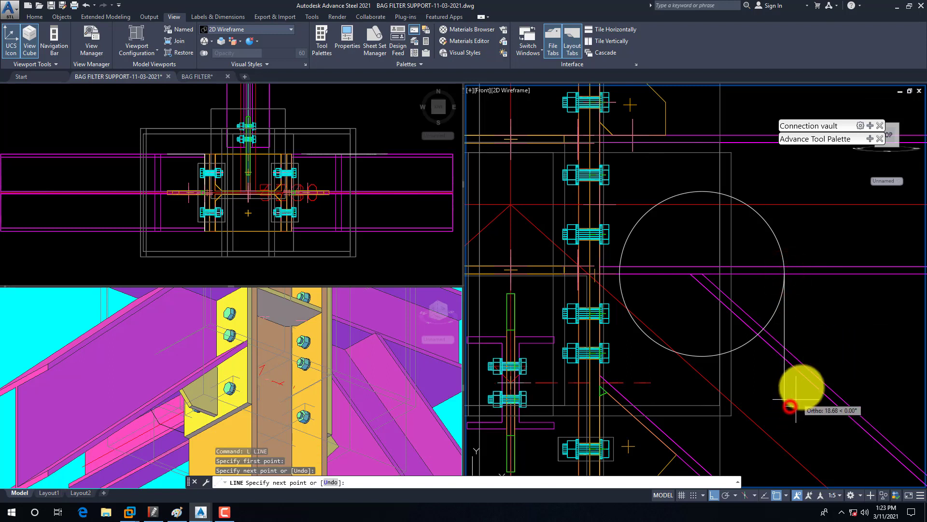
key(Return)
Draw a sloping line about 319 mm long from the circle's center along the upper edge of the right bracing
key(Return)
click(705, 274)
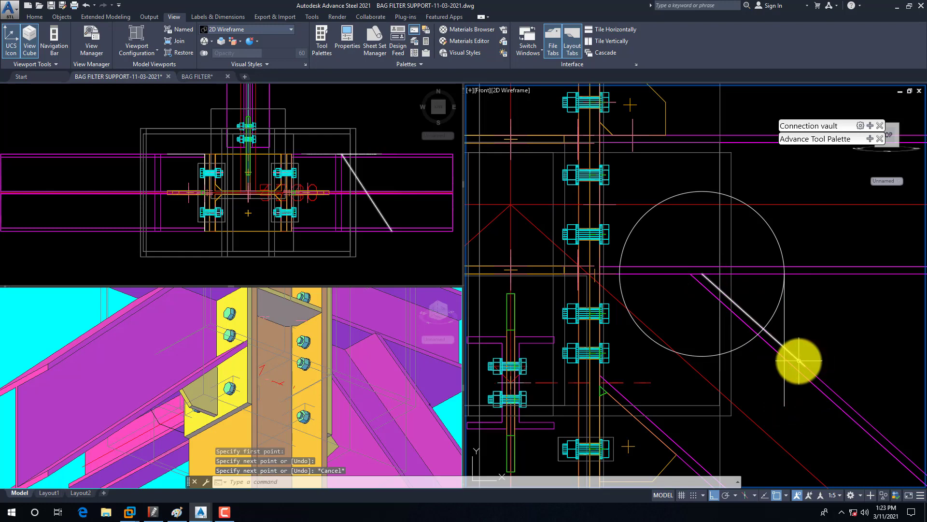
key(Escape)
key(Escape)
Inspect the start and end coordinates of the vertical line and the sloping line to compare their Z values
click(783, 322)
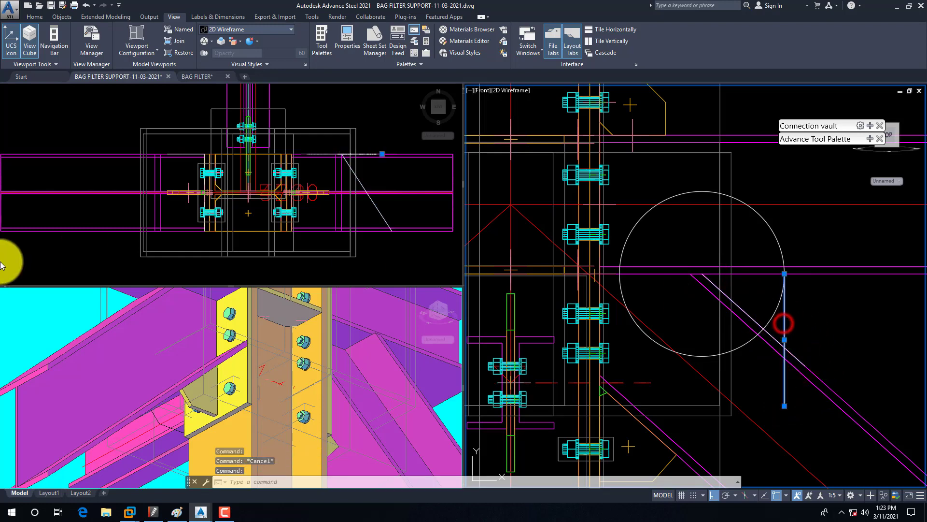
key(ctrl+1)
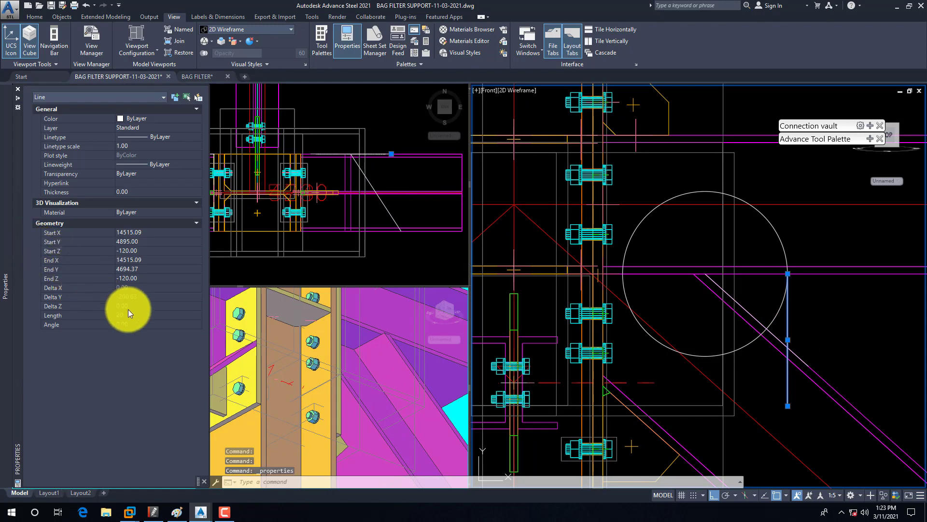
key(Escape)
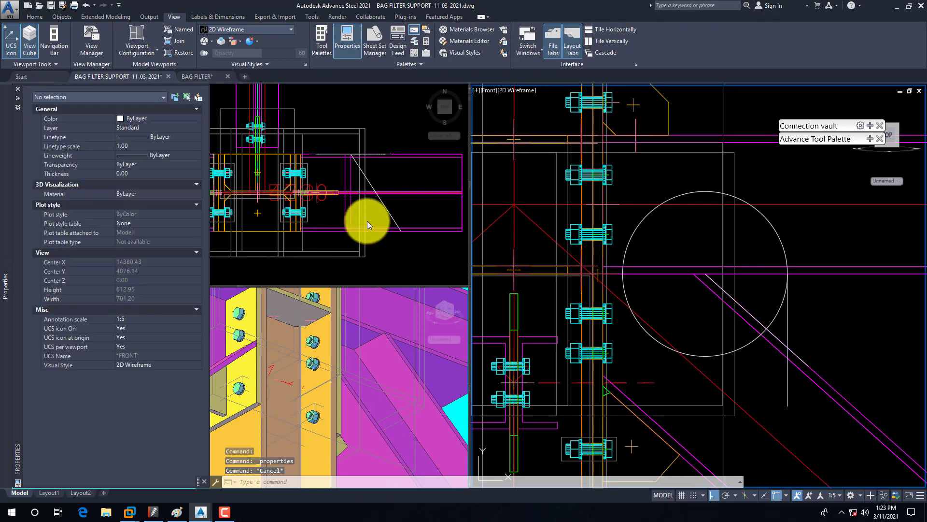
click(381, 212)
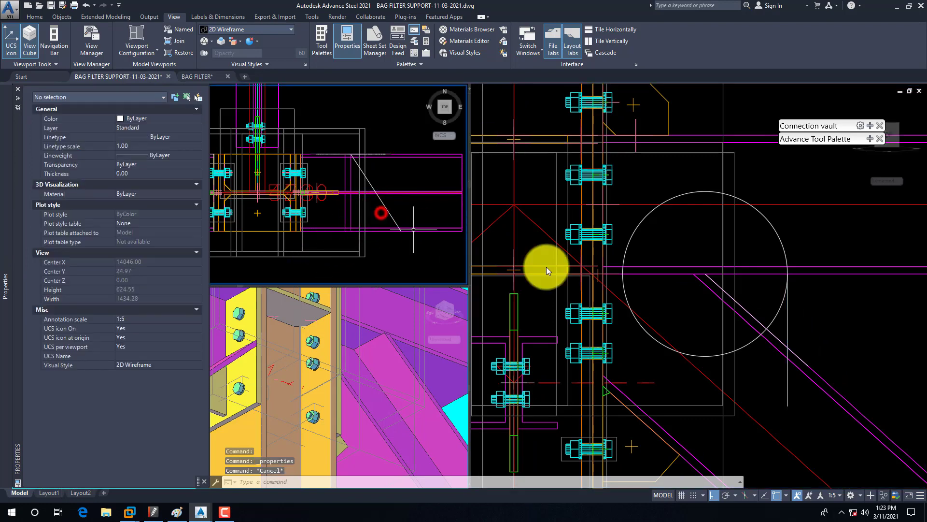
click(694, 314)
click(740, 306)
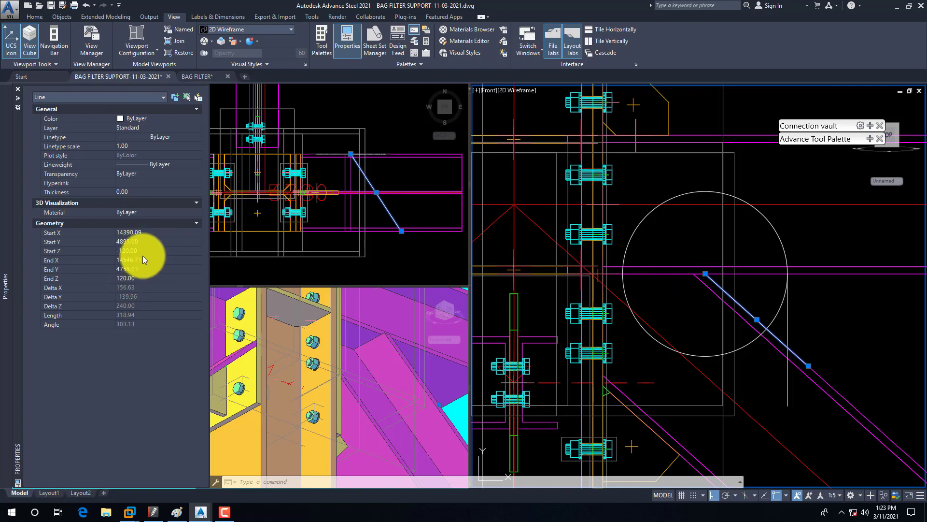
click(827, 300)
key(Escape)
key(Escape)
click(787, 324)
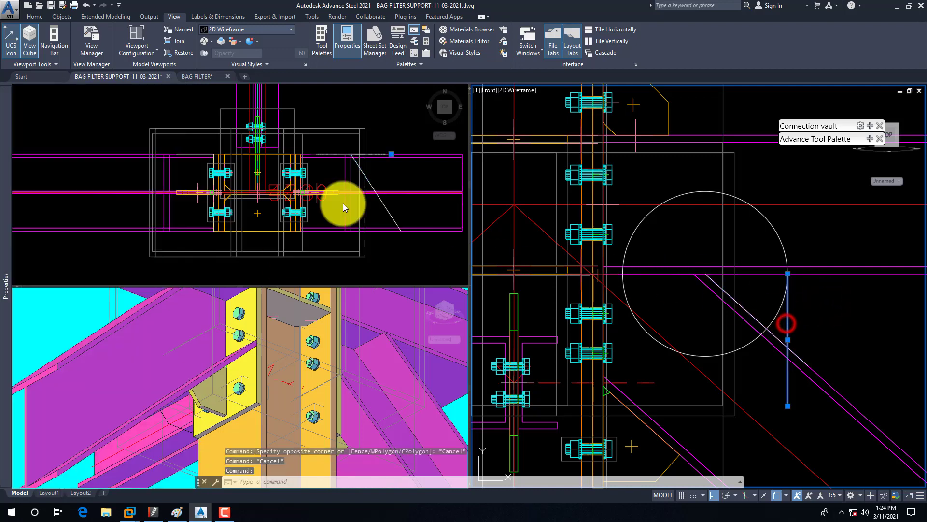
mouse_move(1, 227)
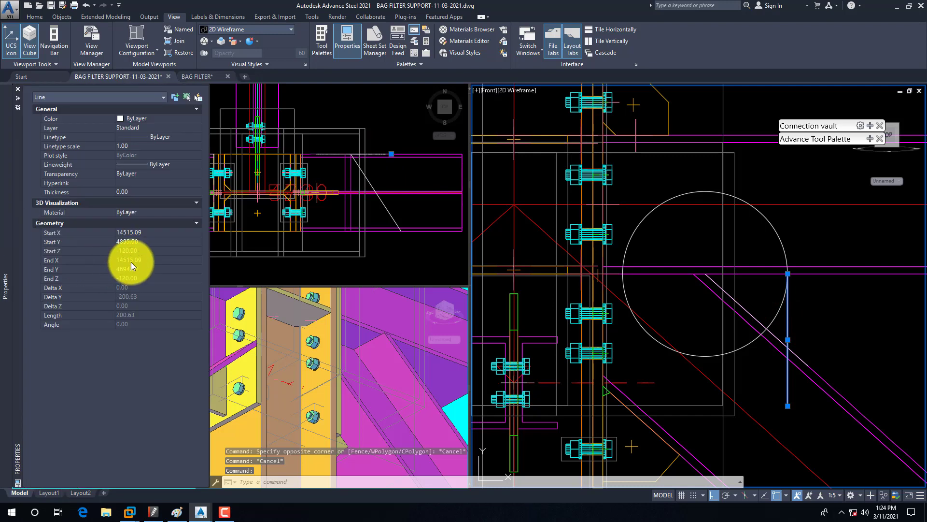
key(Escape)
Set the sloping line's End Z to -120 so it lies in the vertical line's plane
click(746, 312)
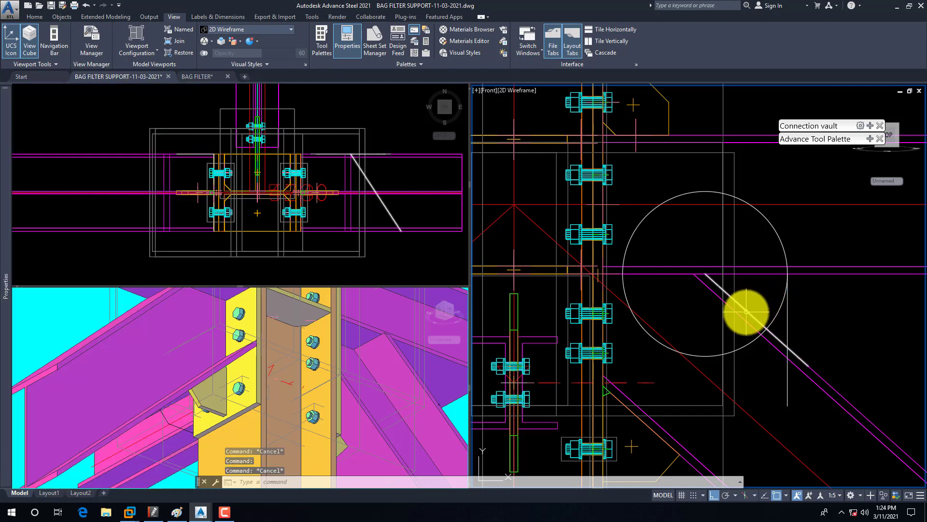
mouse_move(1, 223)
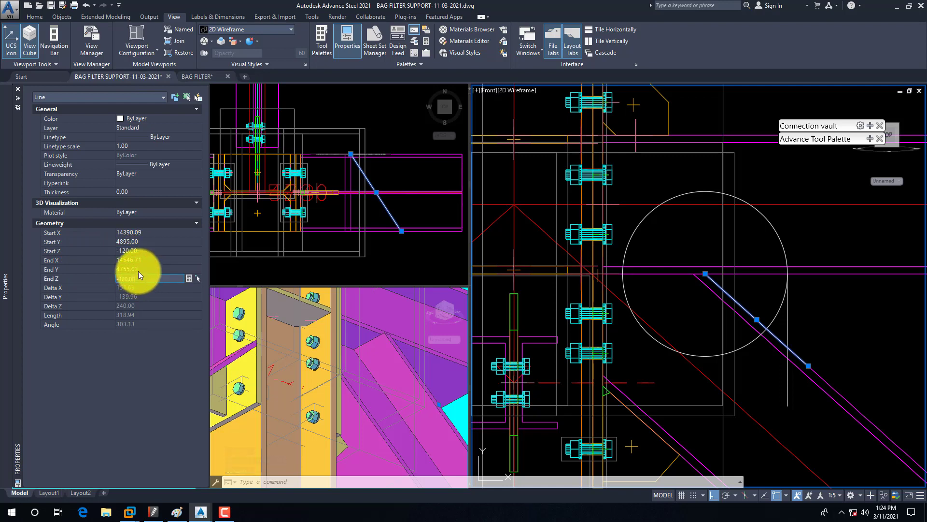
key(Return)
click(829, 312)
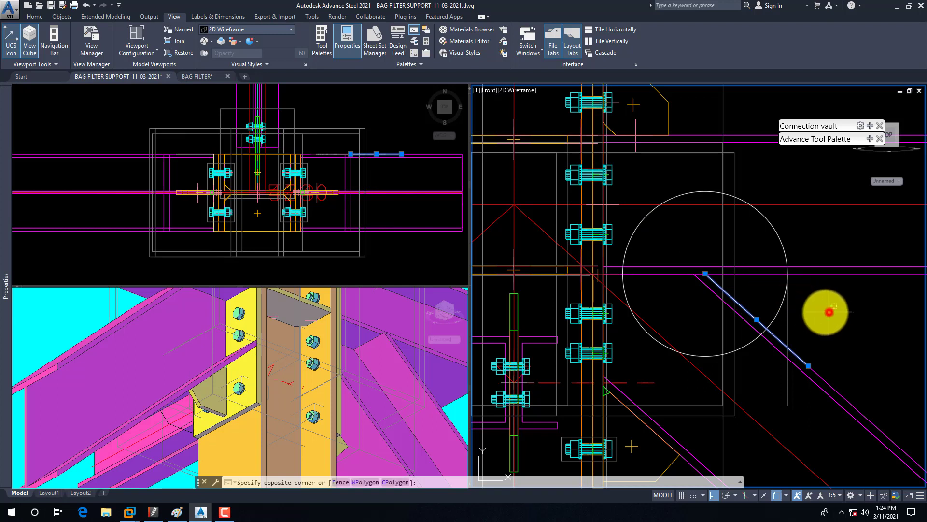
key(Escape)
key(Escape)
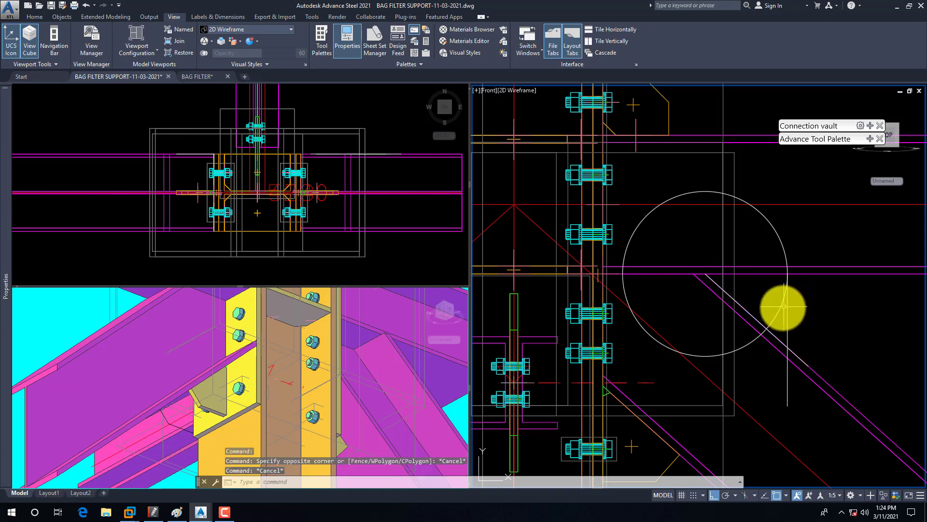
Offset the sloping line by 15 toward its upper side, away from the bracing
text(o)
key(Return)
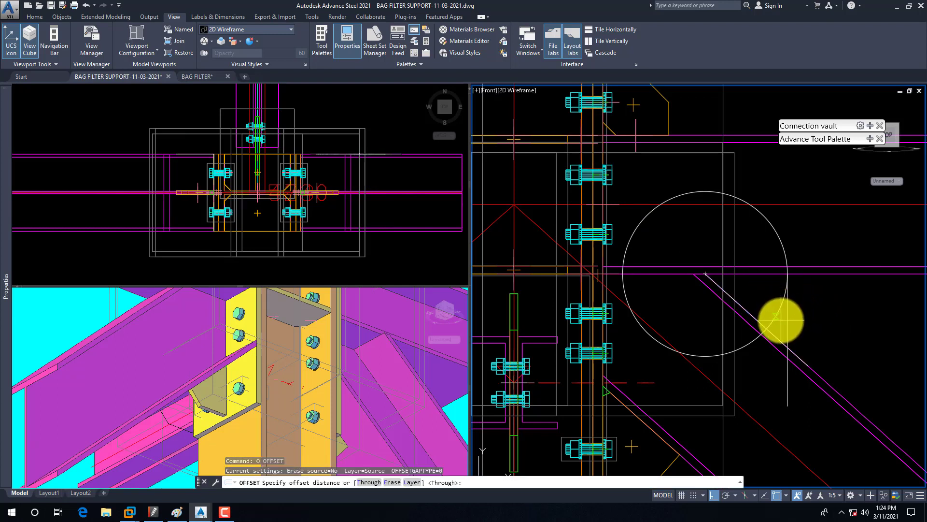
key(Return)
click(745, 306)
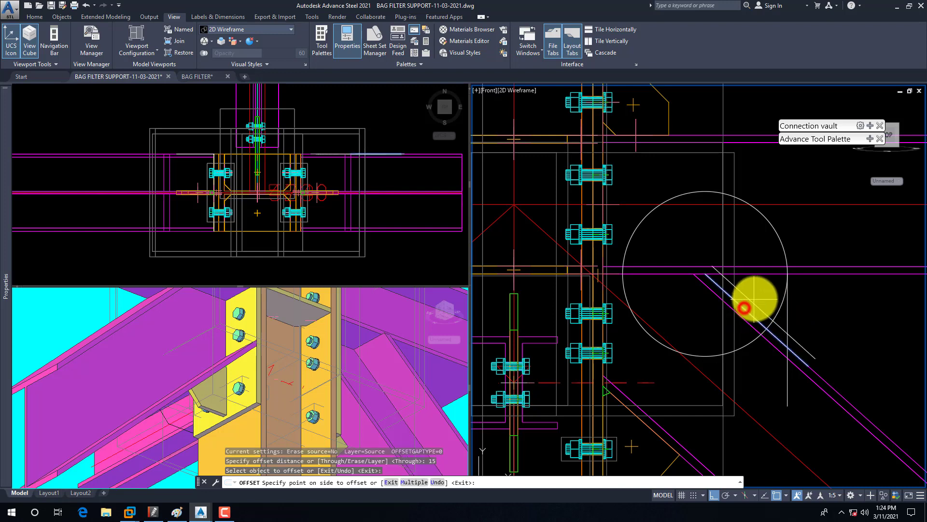
click(756, 296)
scroll(753, 297, up, 3)
key(Escape)
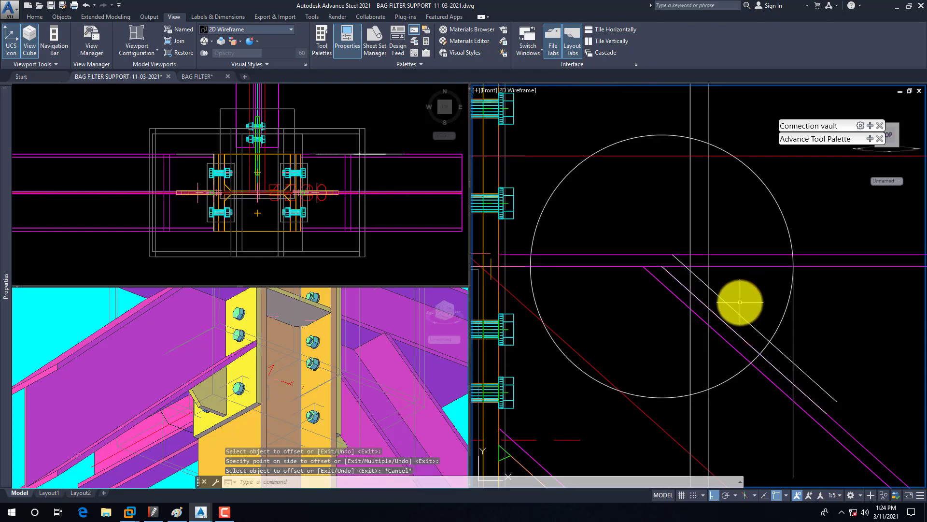
Draw a horizontal line along the beam's bottom edge from the circle's center to the top of the vertical line
text(l)
key(Return)
click(664, 268)
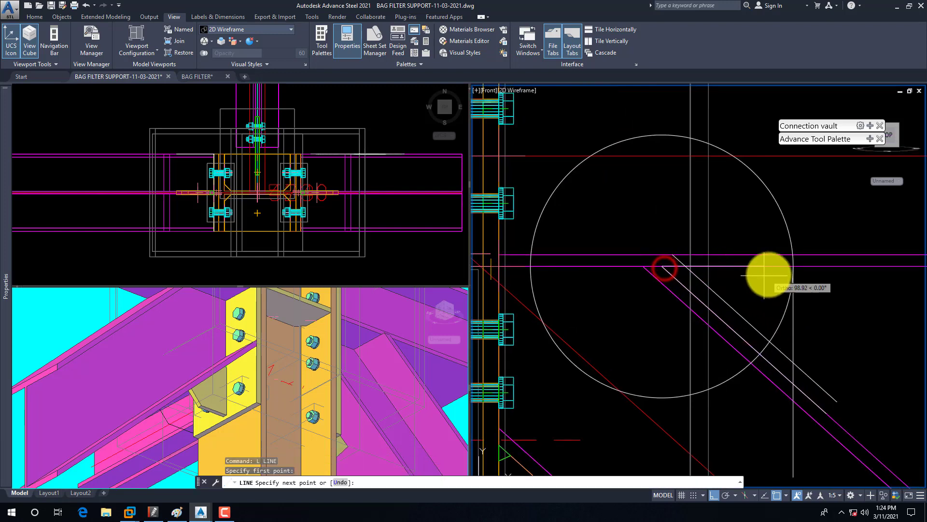
click(791, 266)
key(Escape)
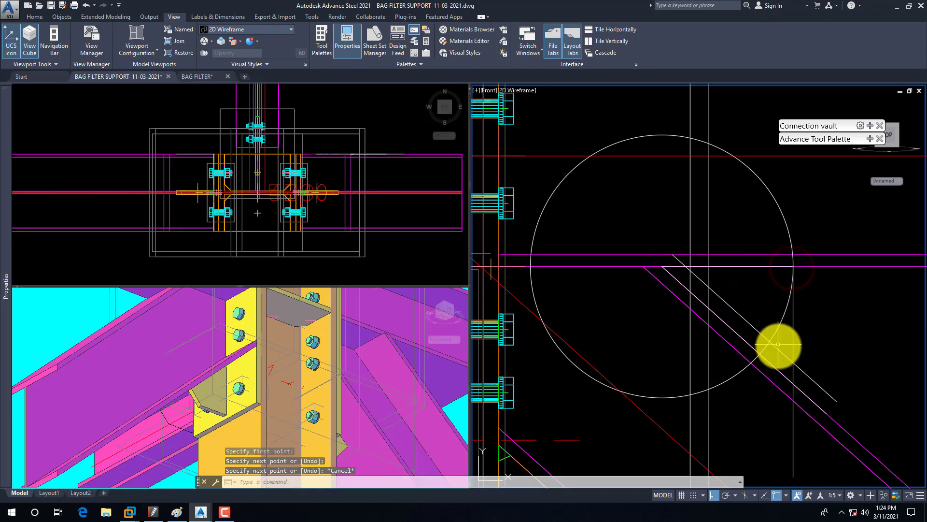
Draw a short line from the offset line's intersection with the vertical line, perpendicular to the original sloping line
middle_drag(778, 344, 762, 333)
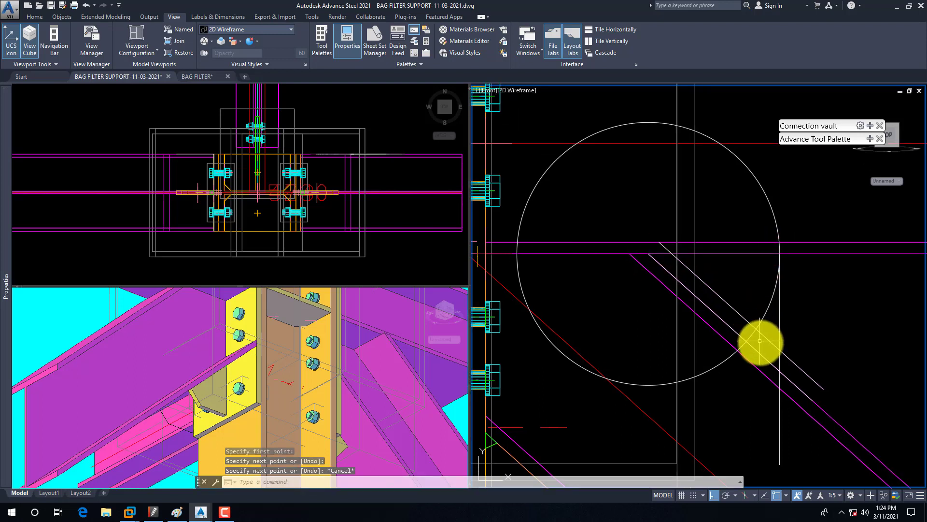
scroll(776, 356, up, 2)
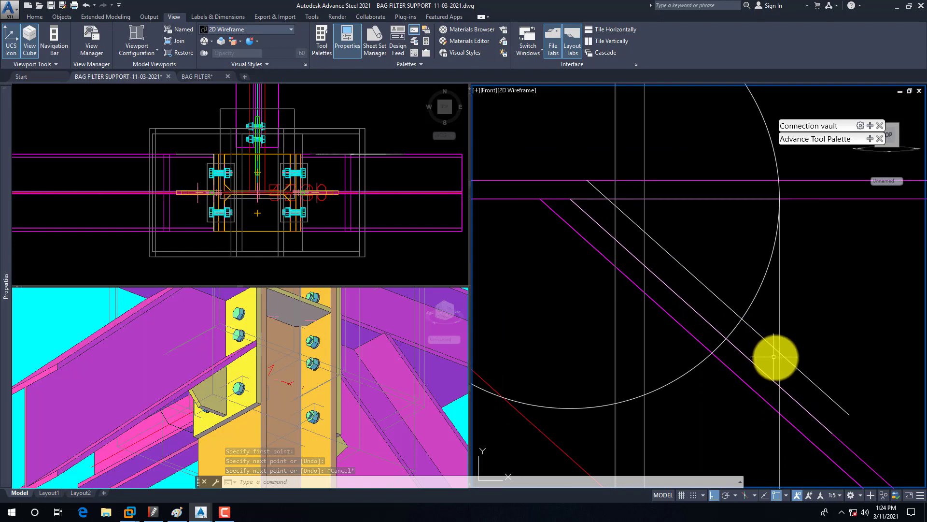
text(l)
key(Return)
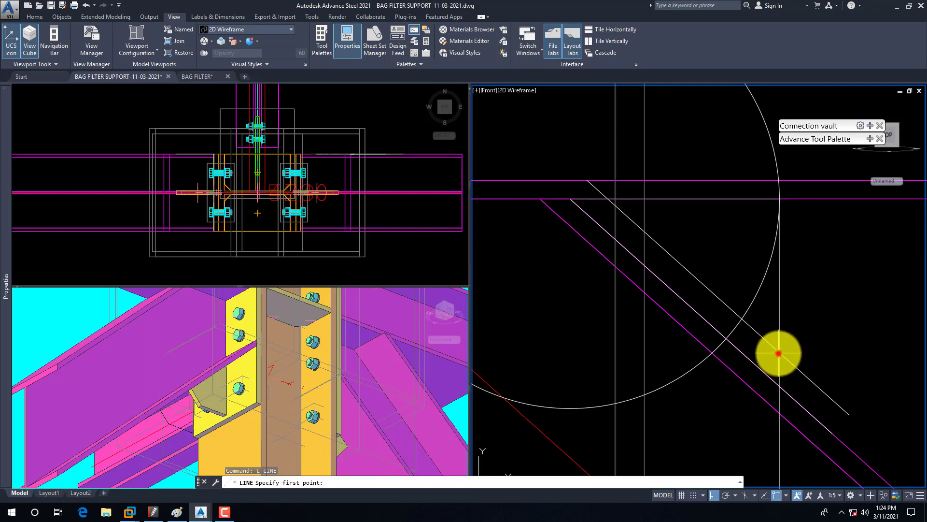
click(778, 353)
click(773, 364)
key(Escape)
Erase the offset sloping line and the construction circle
click(771, 345)
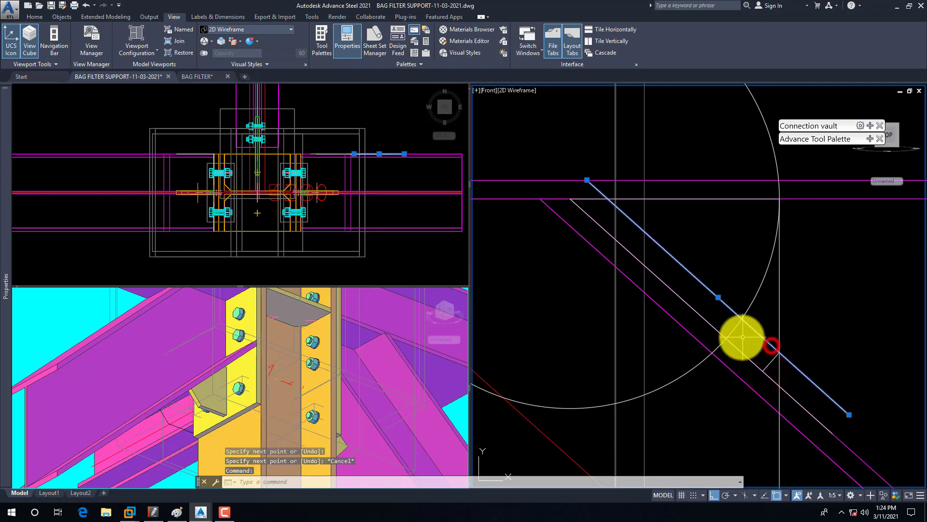
click(748, 348)
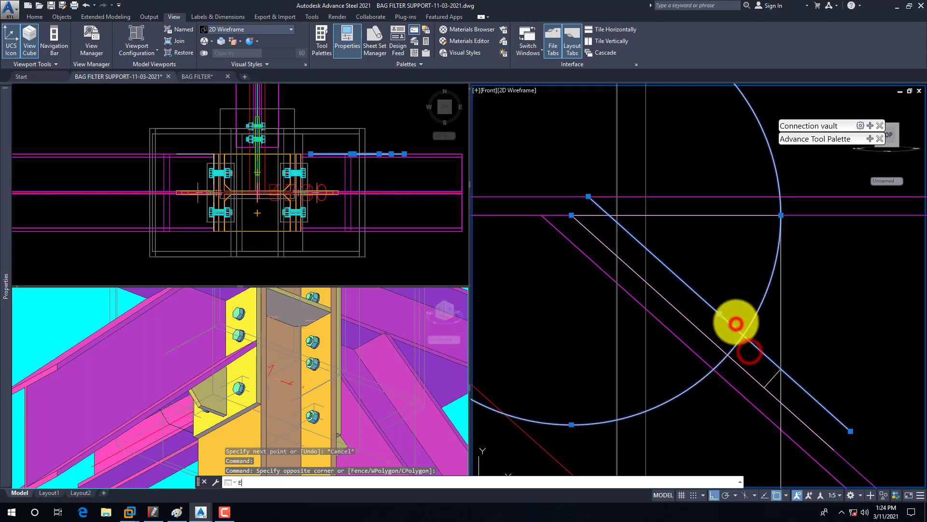
click(735, 321)
text(e)
key(Return)
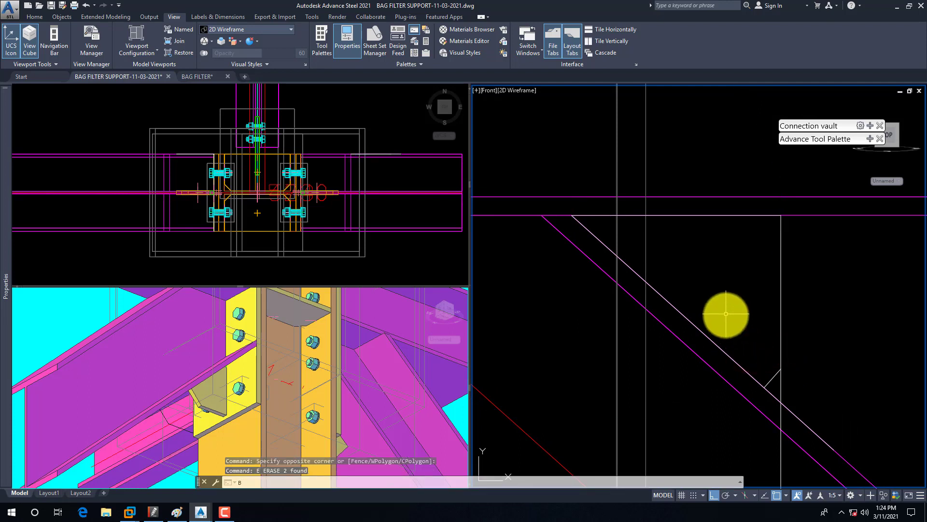
Create a boundary polyline from the area enclosed by the horizontal, vertical, short corner and sloping lines
text(bo)
key(Return)
key(Return)
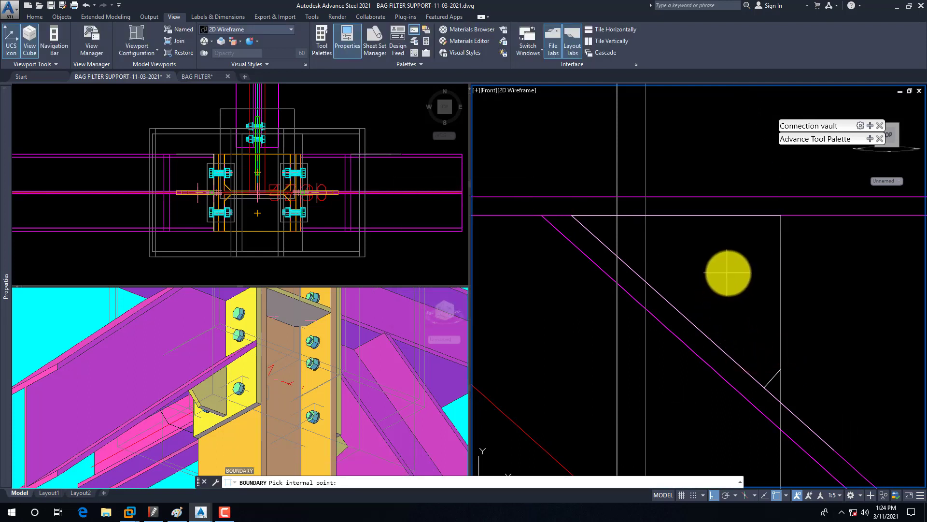
click(729, 272)
Erase the original vertical and sloping construction lines that extend past the boundary polyline
right_click(783, 379)
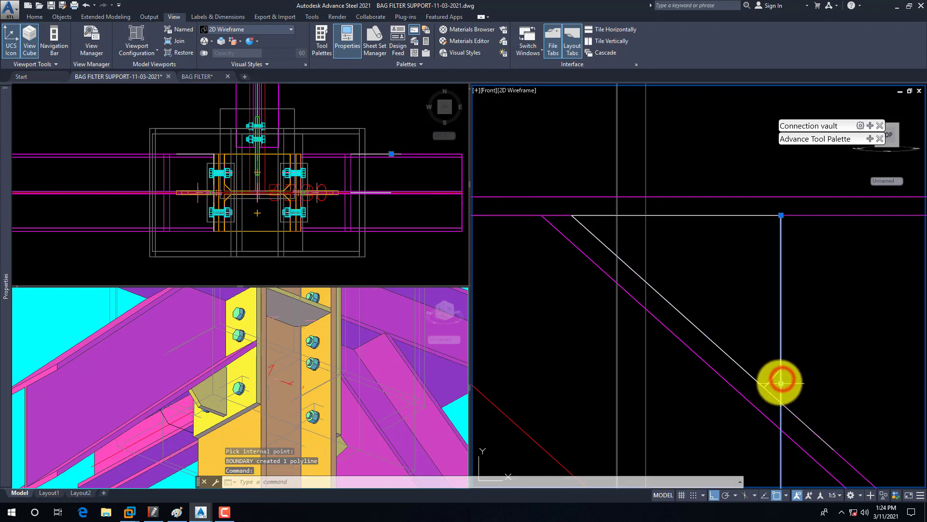
key(Escape)
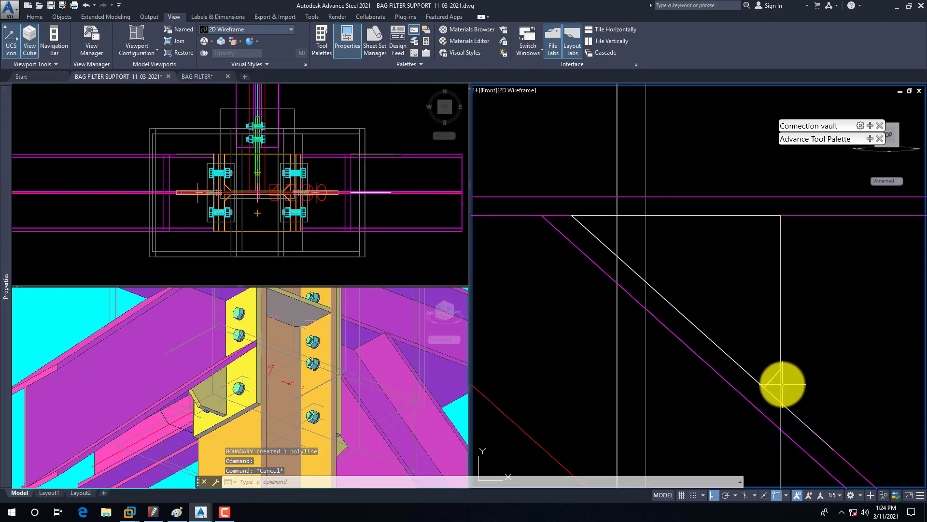
click(783, 384)
text(e)
key(Return)
click(776, 393)
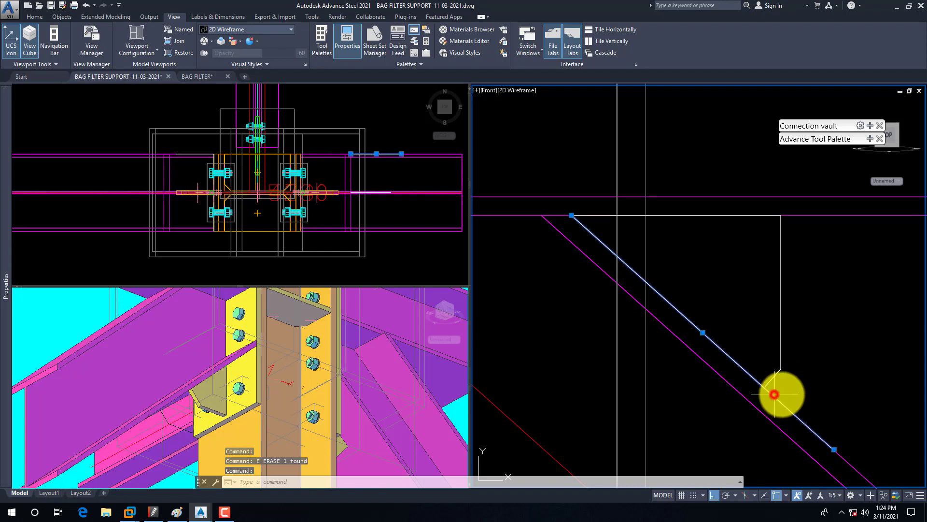
Convert the closed boundary polyline between the beam's bottom flange and the bracing into a plate
click(796, 325)
key(Escape)
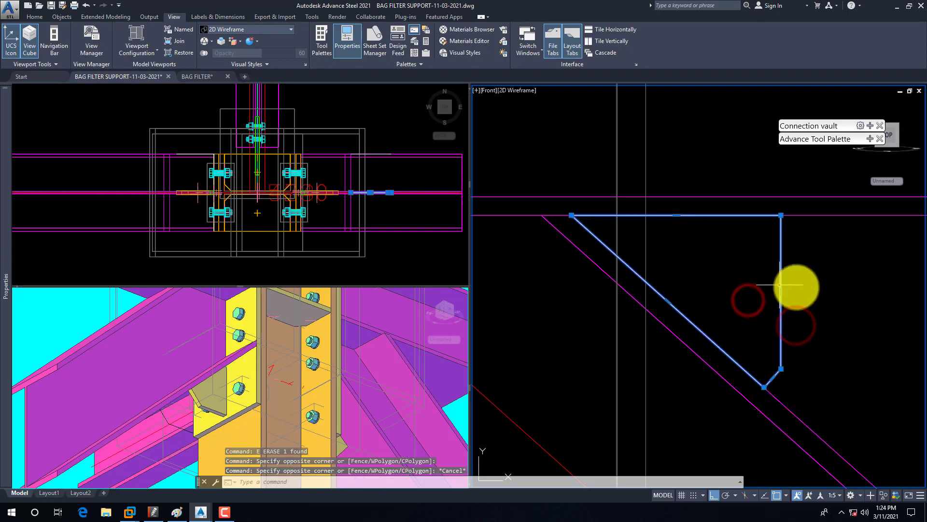
key(Escape)
click(816, 282)
click(731, 260)
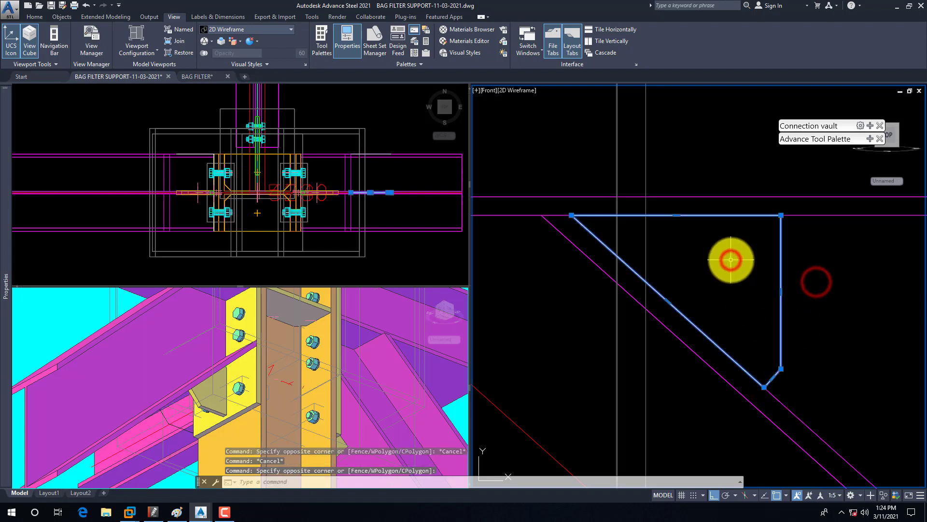
key(Escape)
click(807, 274)
click(765, 262)
click(419, 223)
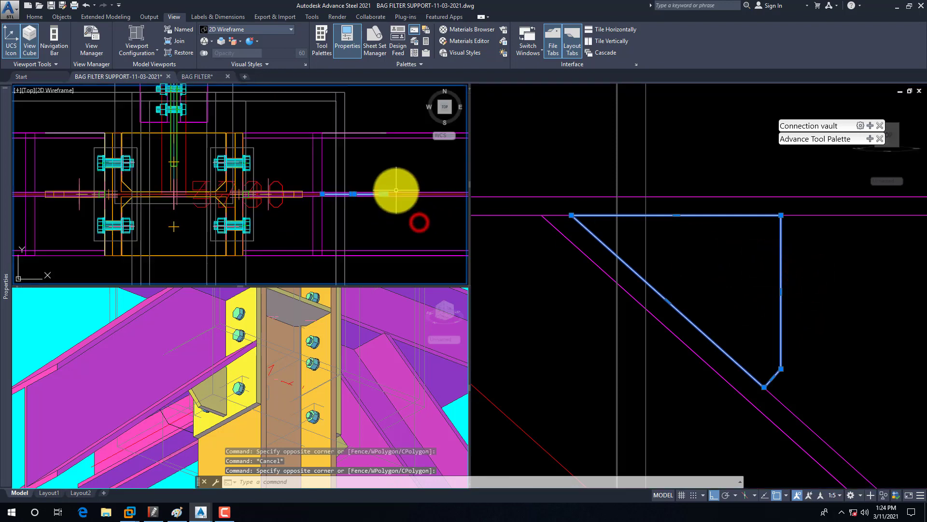
scroll(403, 194, up, 3)
click(765, 282)
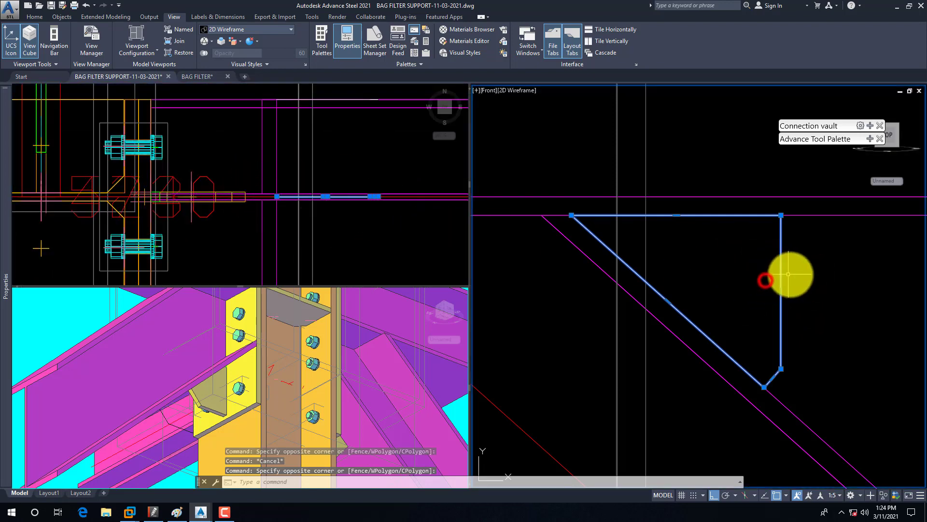
click(39, 18)
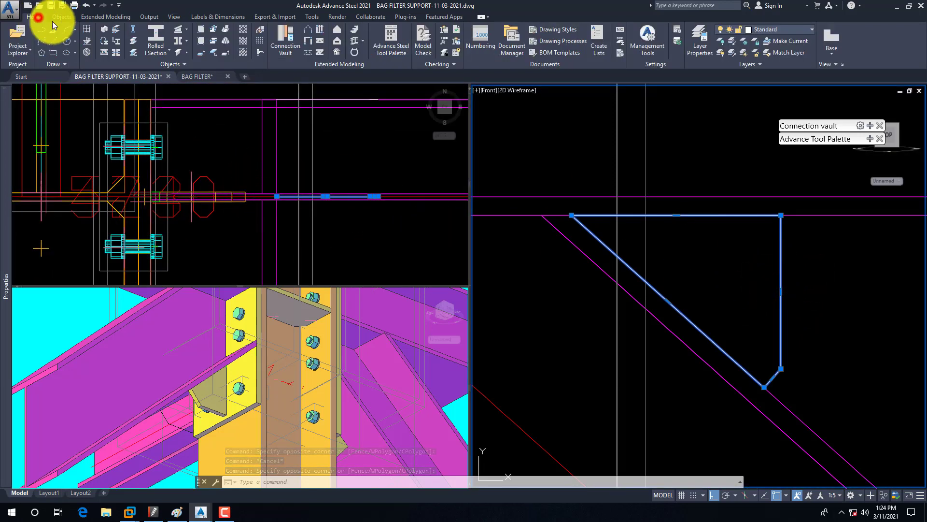
click(205, 54)
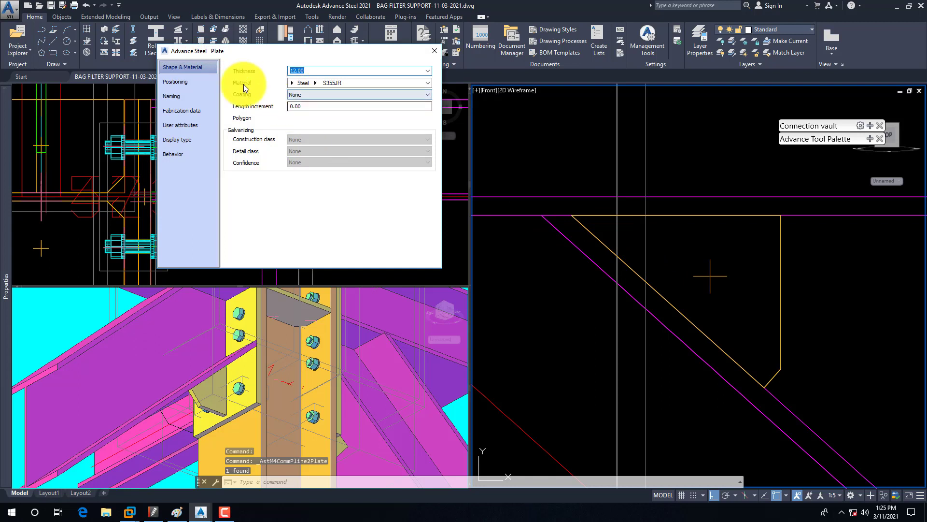
Set the new plate's justification to 0.50 so it is centered on the polyline, and close its properties
click(196, 83)
click(353, 76)
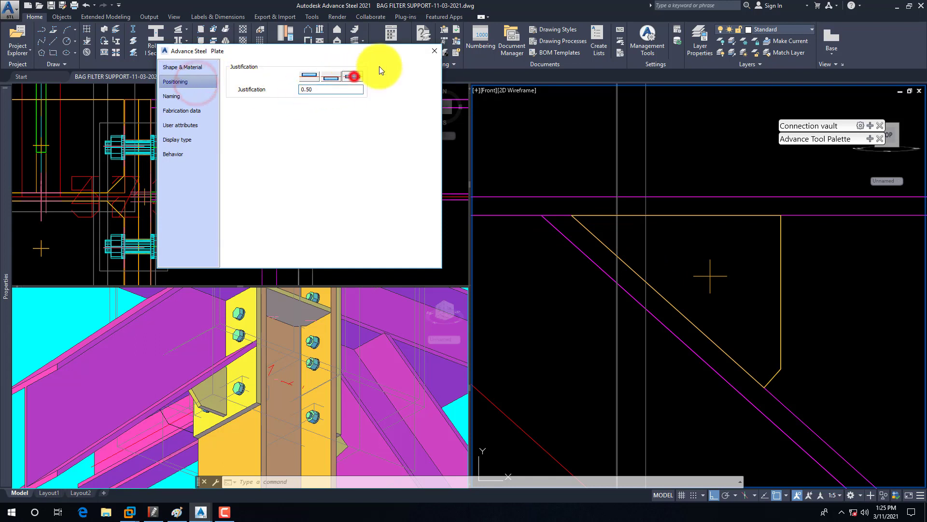
click(433, 52)
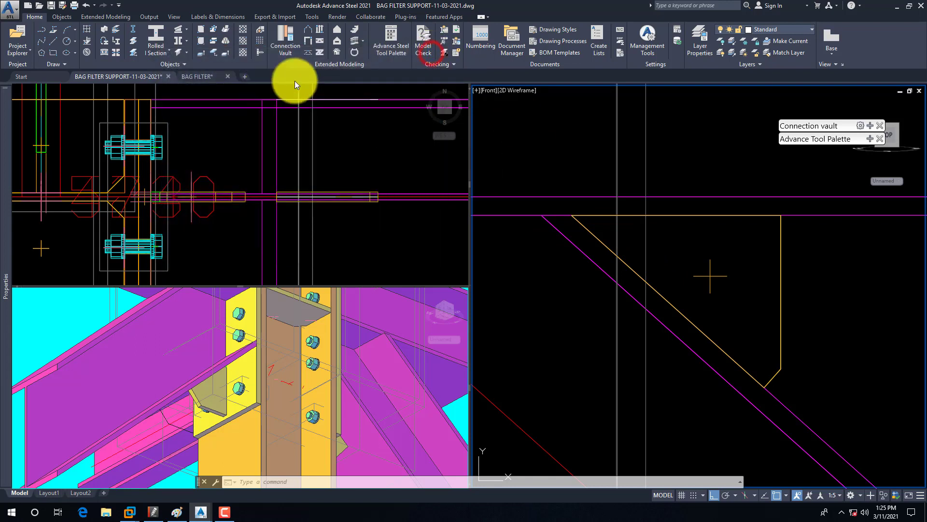
Add a straight corner cut with X 15.00 and Y 15.00 to the plate's sharp corner between the beam's bottom flange and the right bracing
click(868, 138)
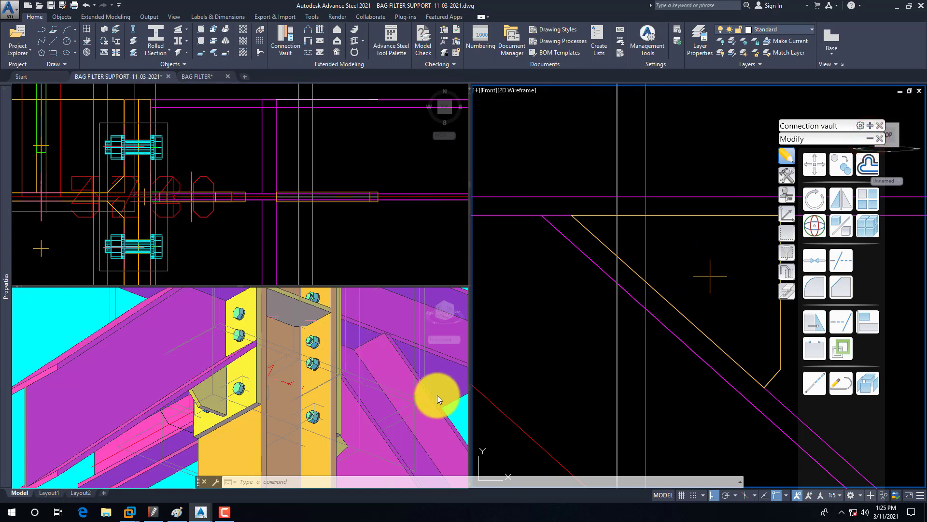
shift+middle_drag(451, 406, 313, 353)
scroll(313, 353, up, 5)
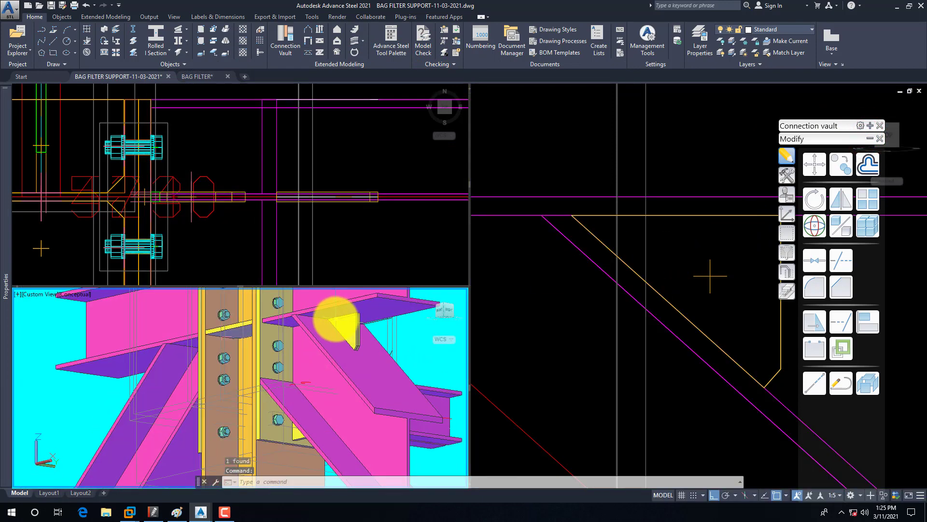
shift+middle_drag(268, 308, 362, 321)
middle_drag(637, 261, 574, 328)
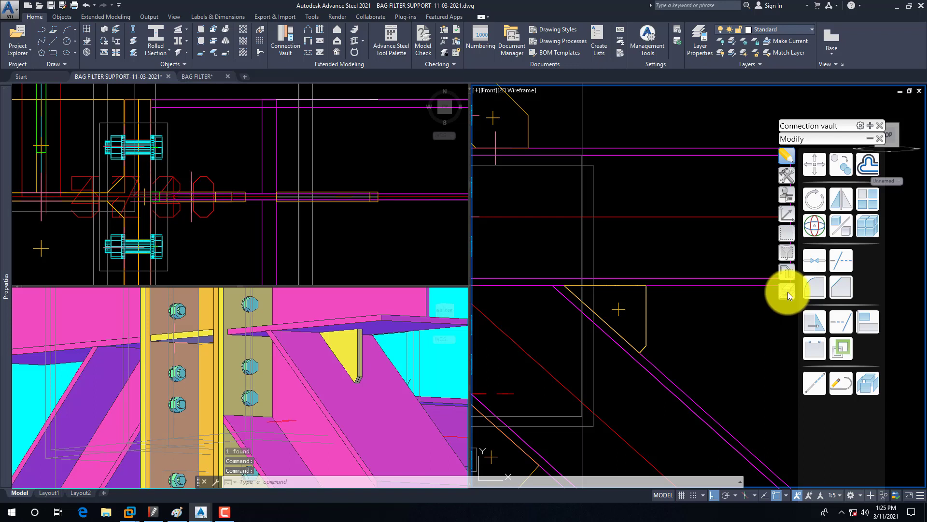
click(786, 271)
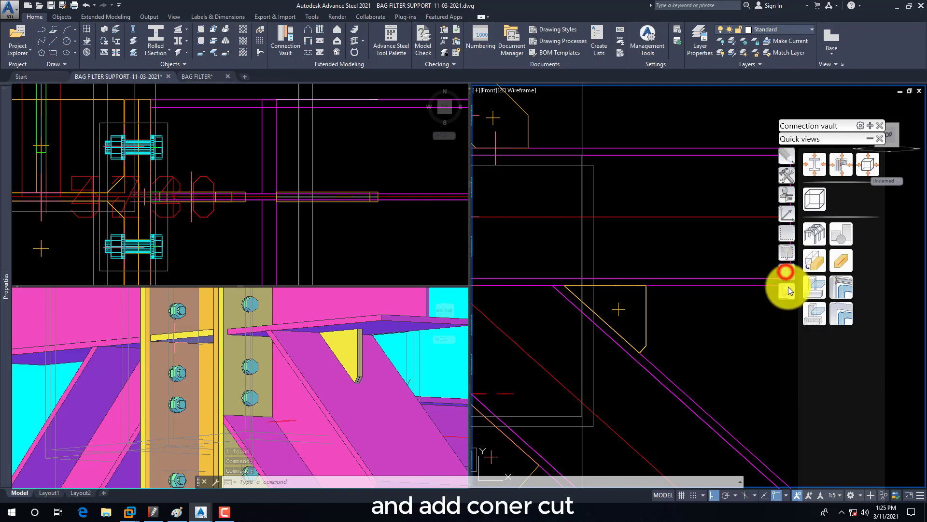
click(788, 286)
click(866, 173)
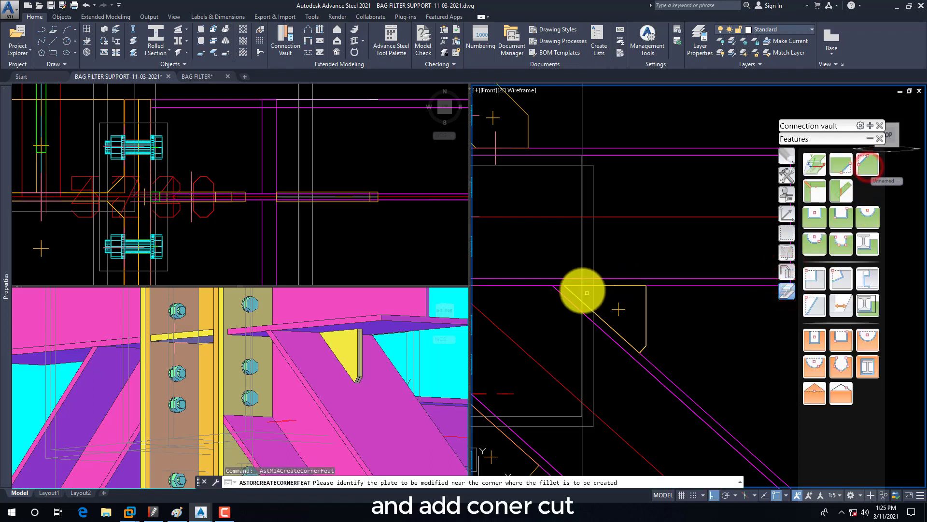
click(574, 285)
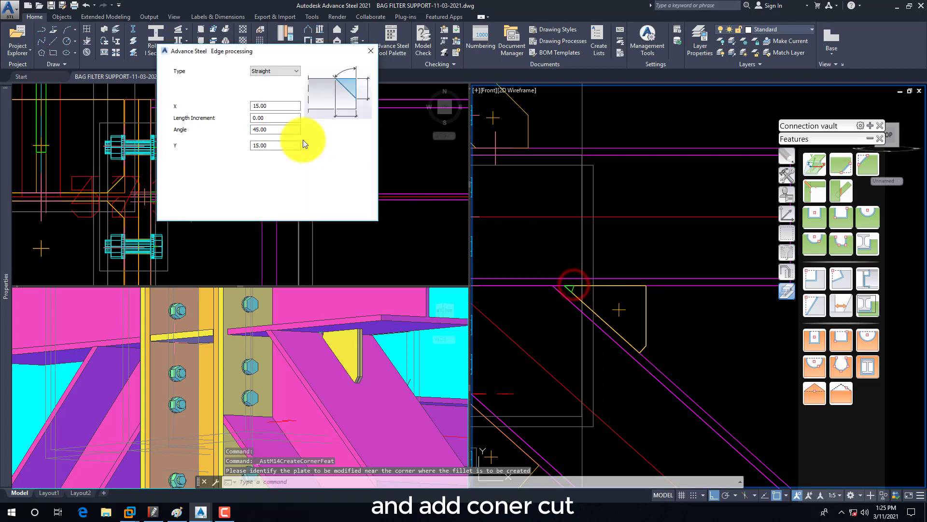
click(266, 146)
click(269, 104)
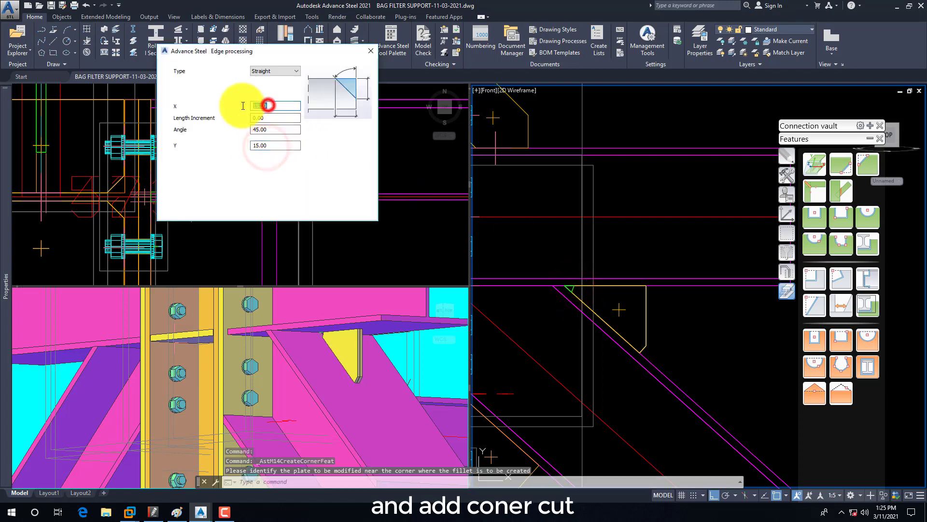
click(370, 51)
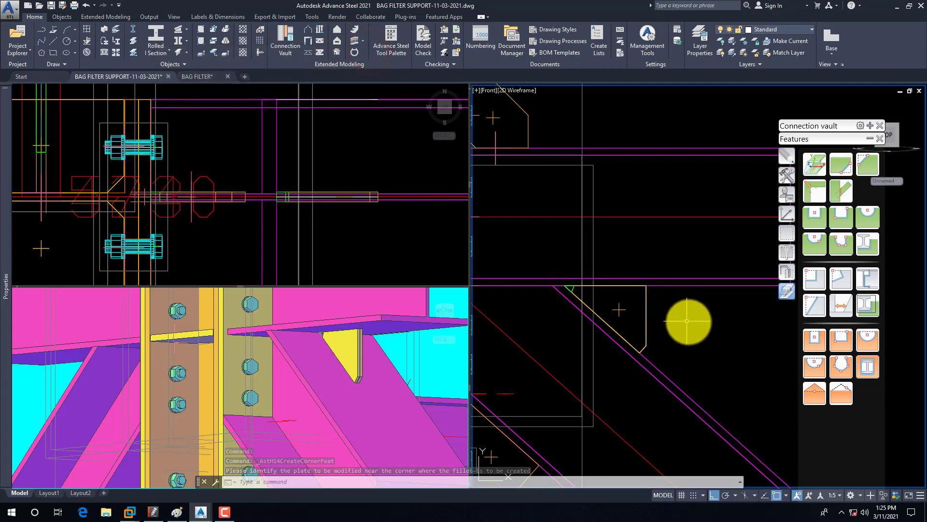
scroll(676, 324, down, 3)
scroll(666, 325, up, 1)
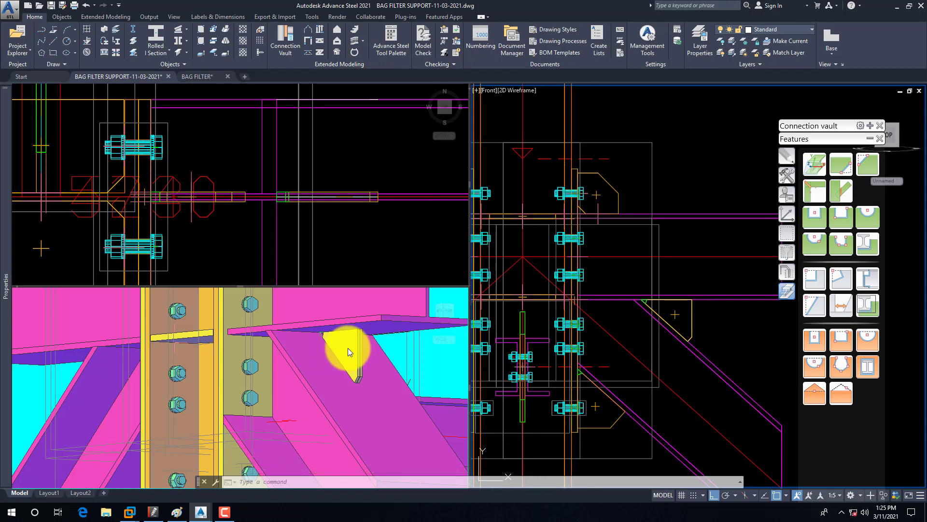
click(790, 164)
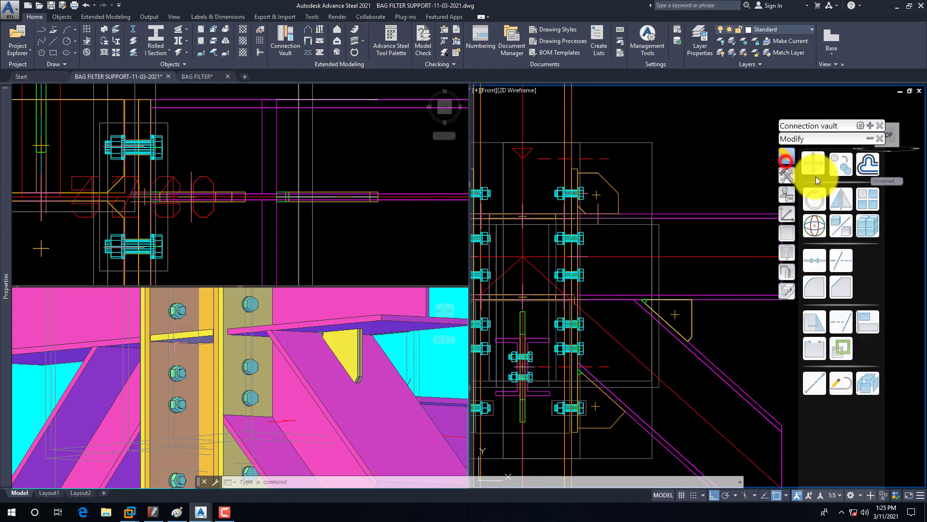
click(839, 202)
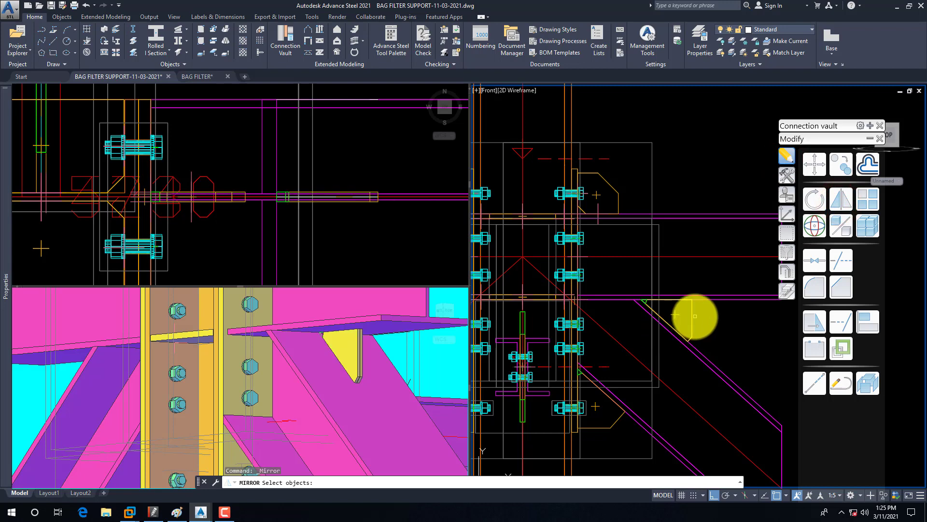
click(694, 316)
scroll(705, 316, down, 3)
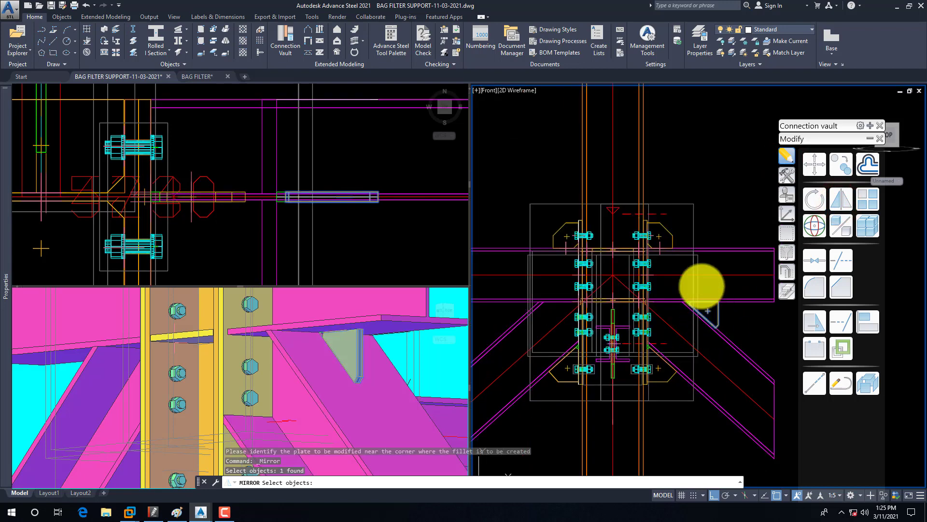
key(Return)
click(611, 232)
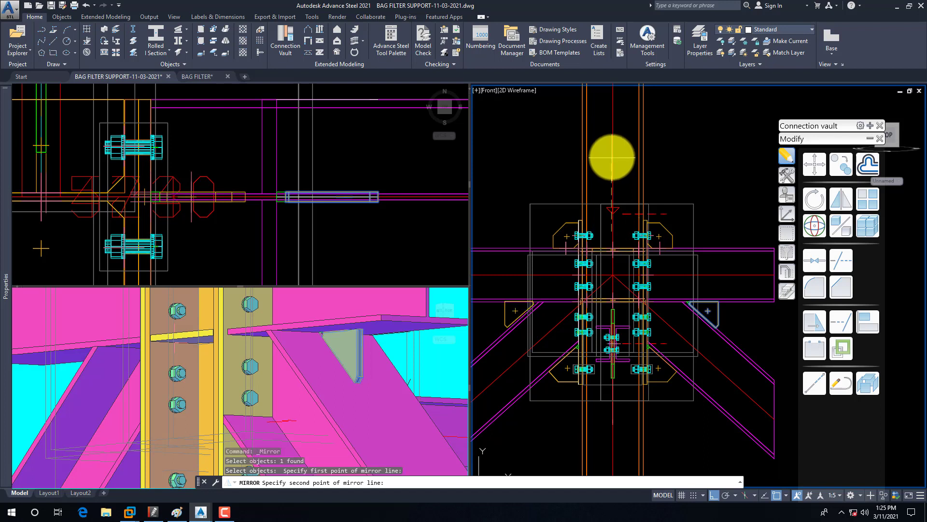
click(613, 152)
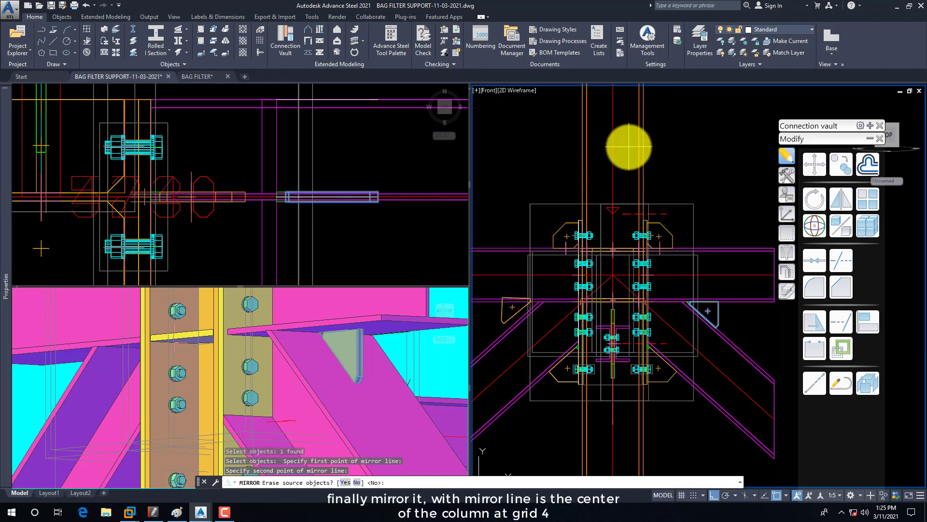
key(Escape)
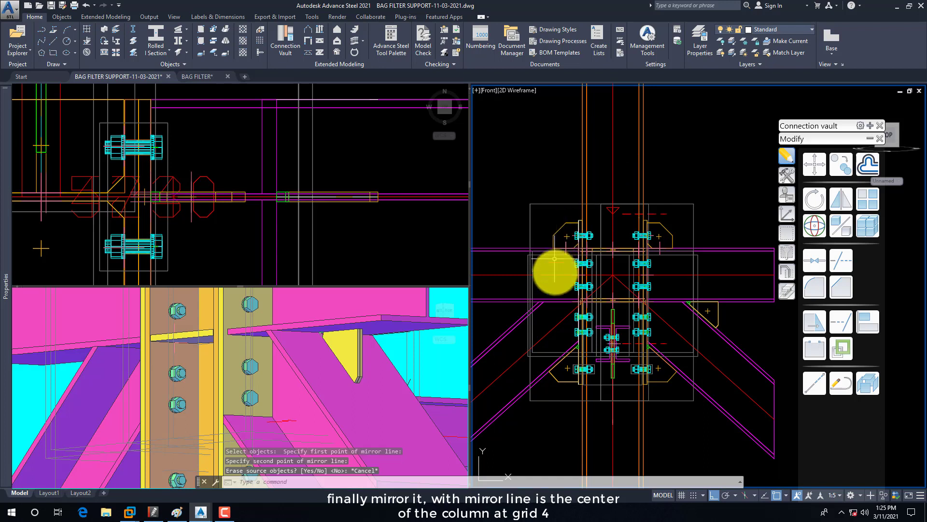
click(813, 164)
click(717, 317)
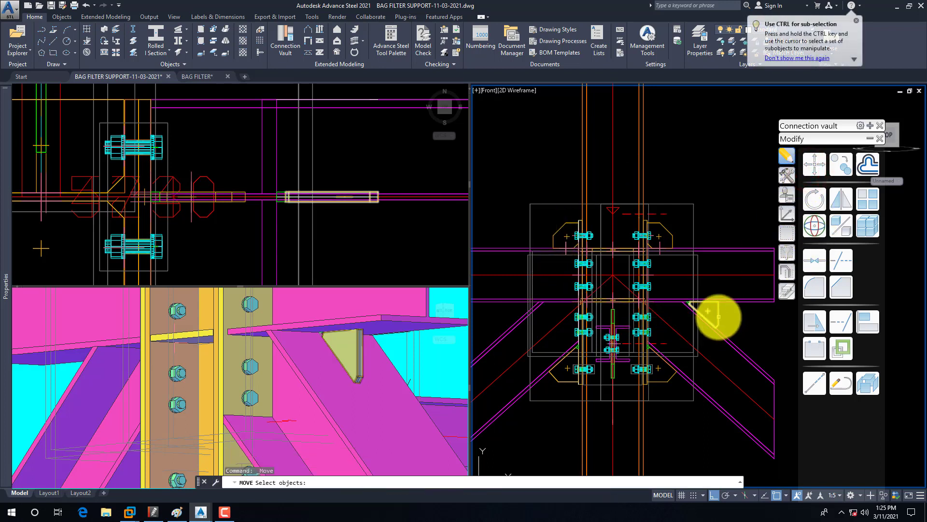
right_click(729, 323)
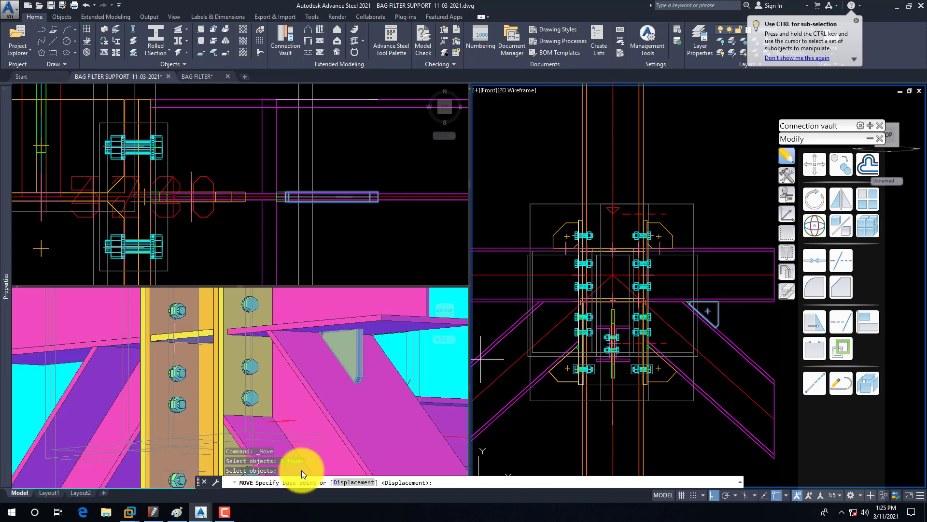
shift+right_click(635, 352)
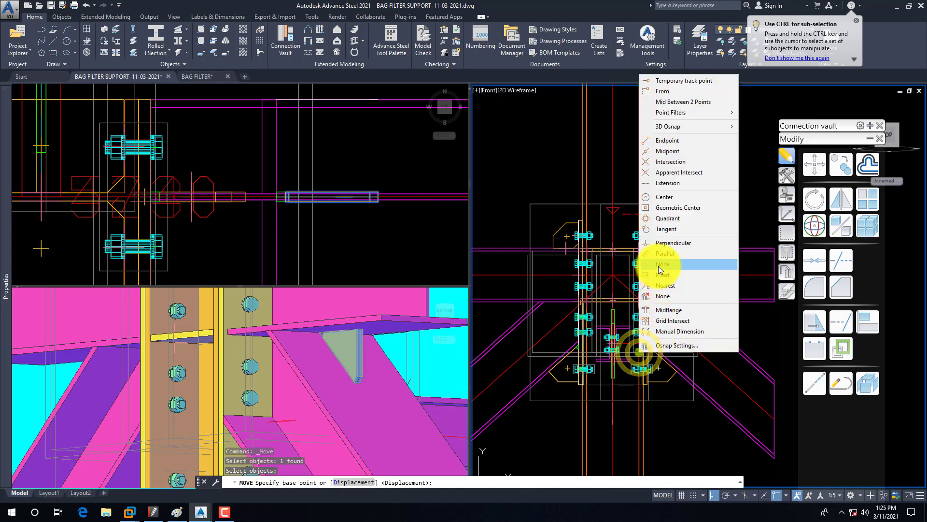
click(659, 265)
click(609, 277)
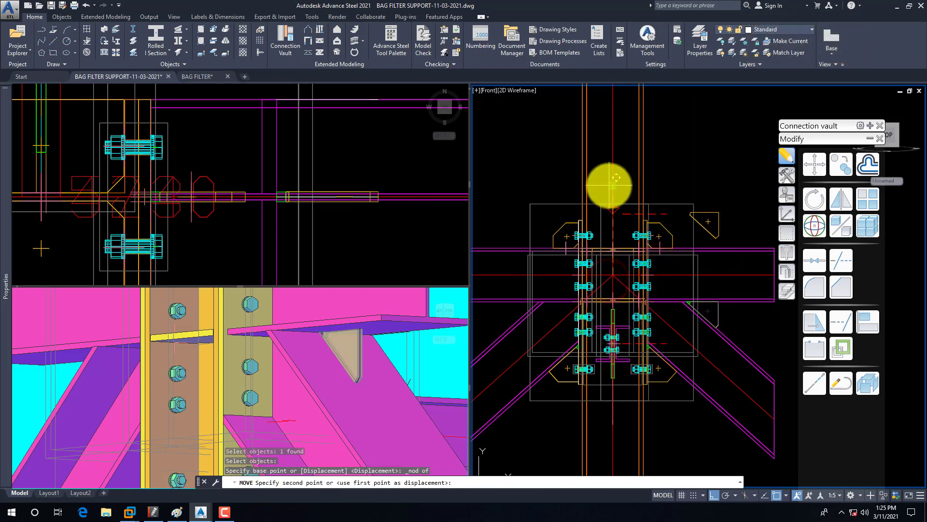
key(Escape)
Mirror the corner-cut plate to the left bracing about the column's vertical center line through its node, keeping the source plate
click(716, 308)
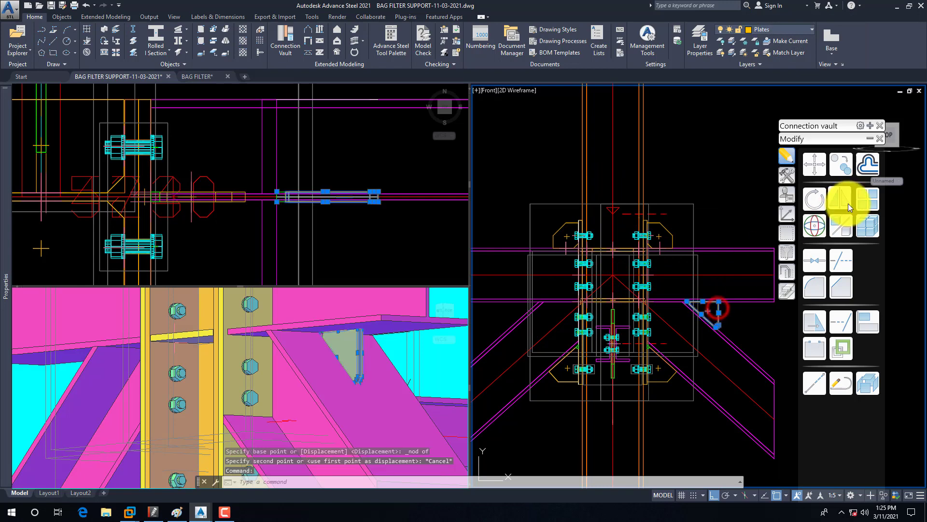
click(842, 198)
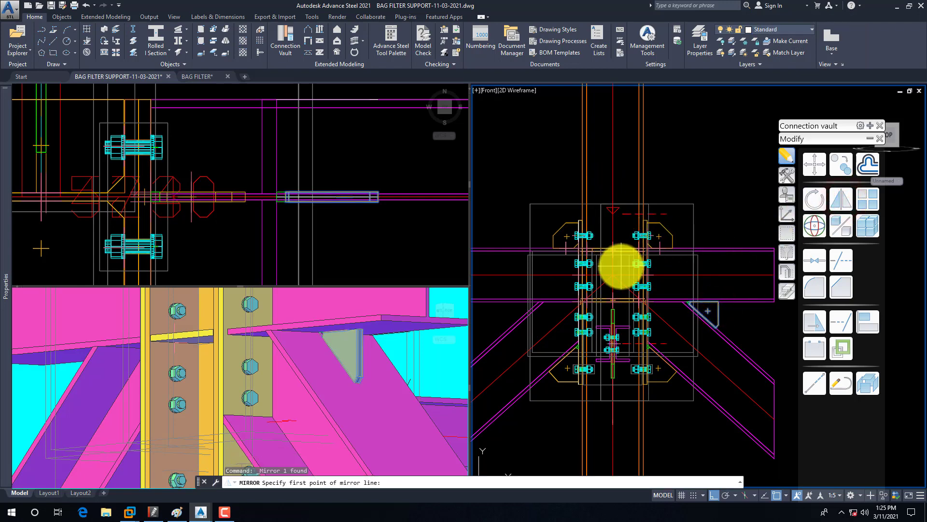
shift+right_click(621, 265)
click(636, 415)
click(617, 277)
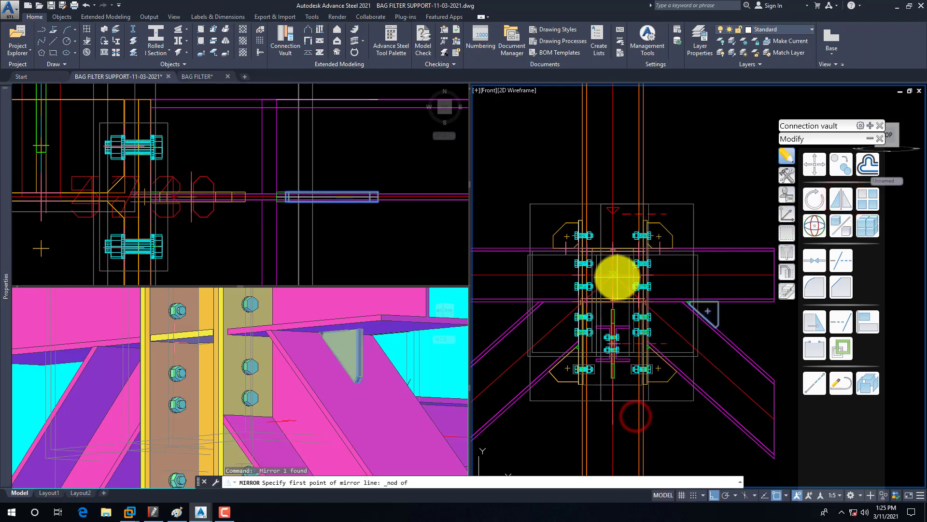
click(612, 167)
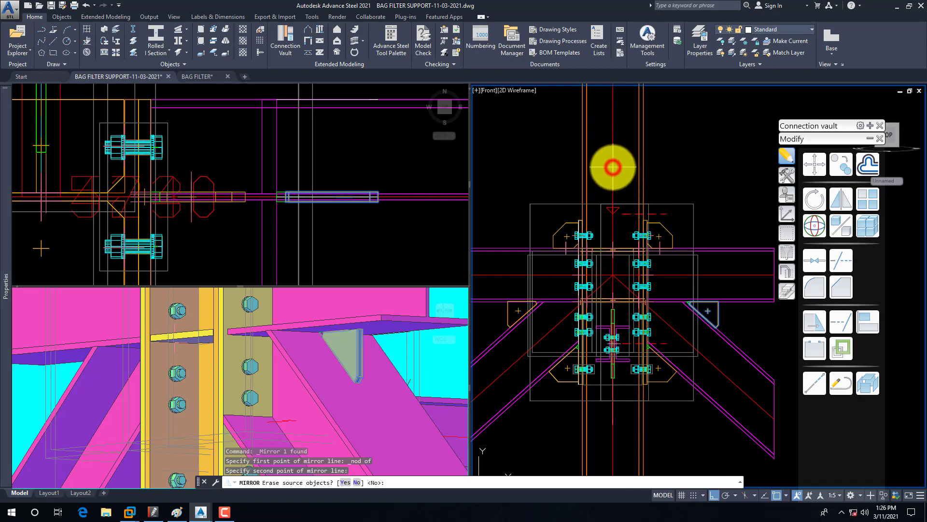
right_click(348, 352)
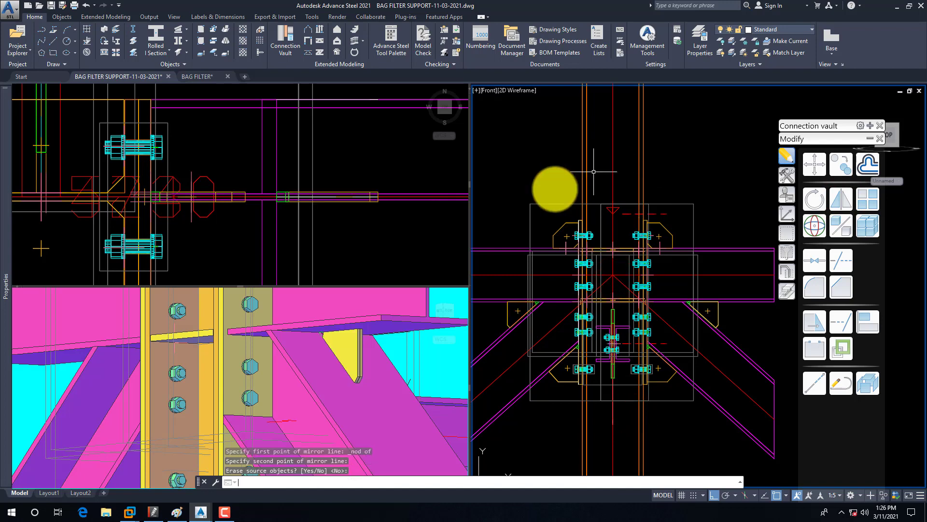
Examine the mirrored plate's position on the left beam and bracing in the top and 3D views
click(203, 247)
scroll(265, 232, down, 4)
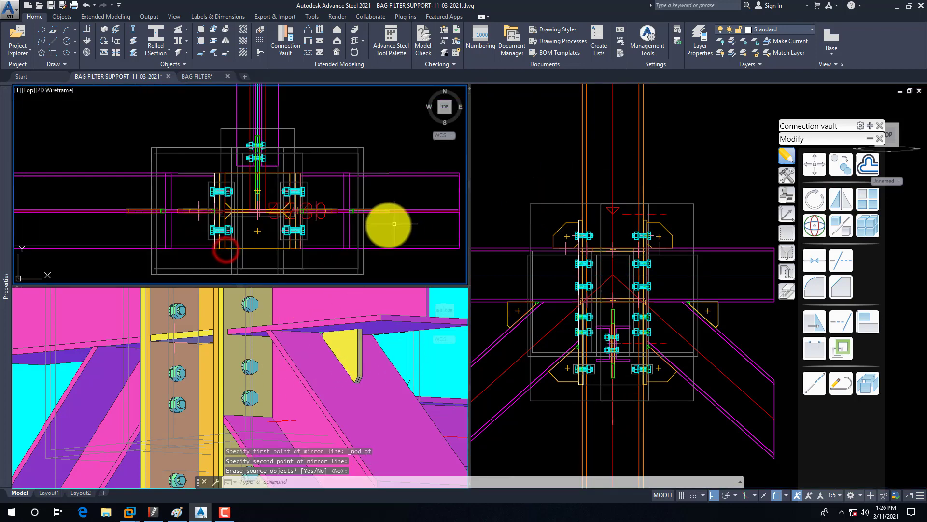
click(505, 316)
click(508, 314)
click(126, 225)
scroll(136, 209, up, 4)
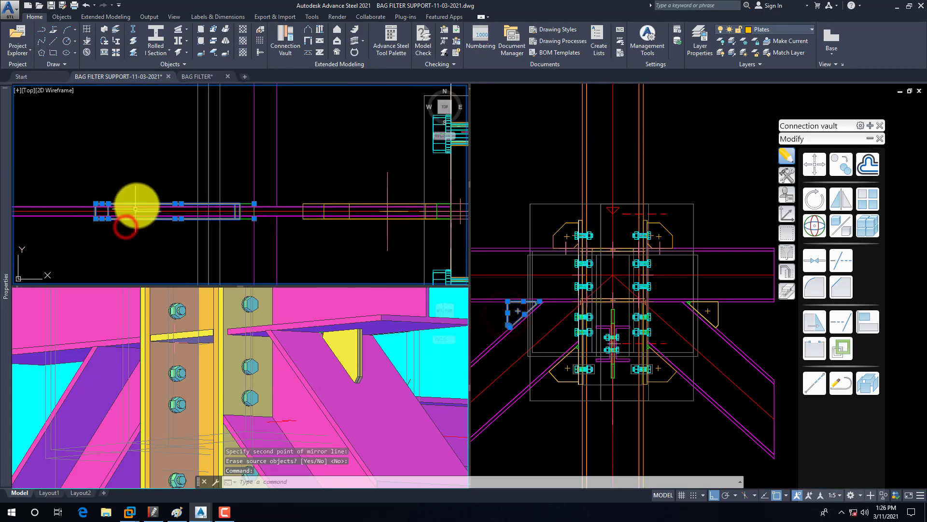
scroll(232, 213, down, 2)
click(429, 357)
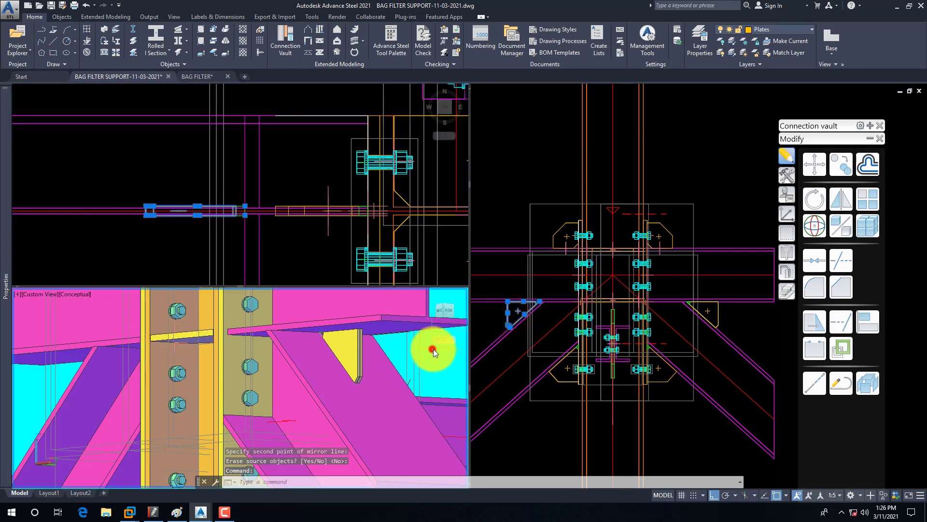
scroll(276, 367, down, 5)
scroll(270, 345, up, 2)
shift+middle_drag(271, 345, 296, 412)
key(Escape)
key(Escape)
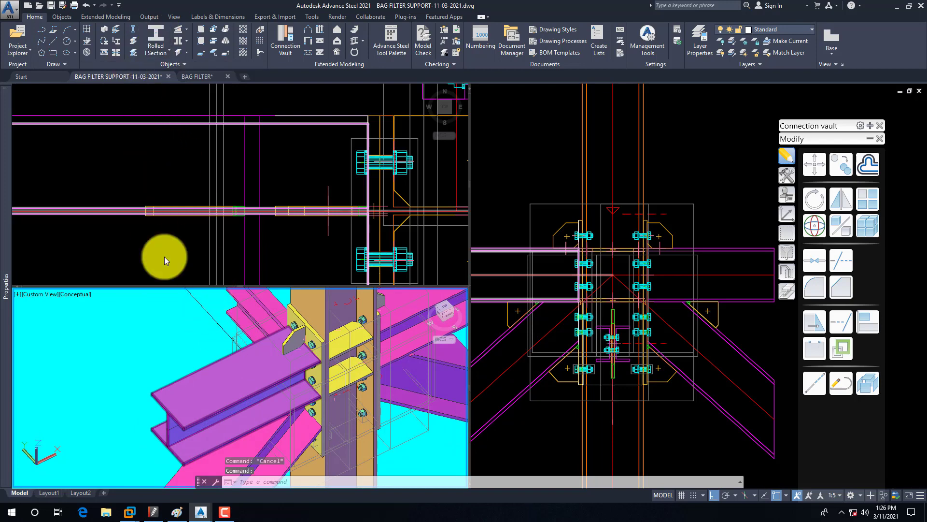
Enlarge the 3D viewport and examine the whole joint with its stiffener plates in the top, front and 3D views
drag(167, 286, 165, 243)
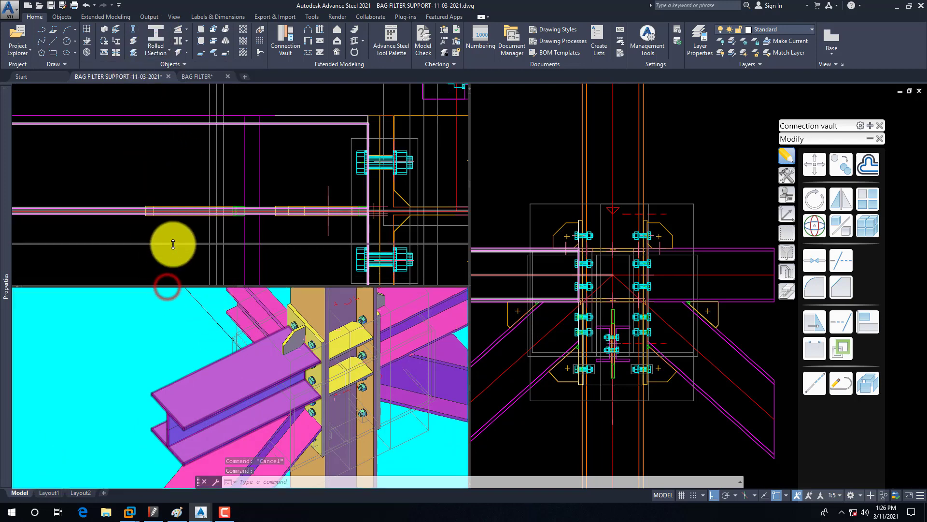
click(143, 157)
scroll(143, 153, down, 3)
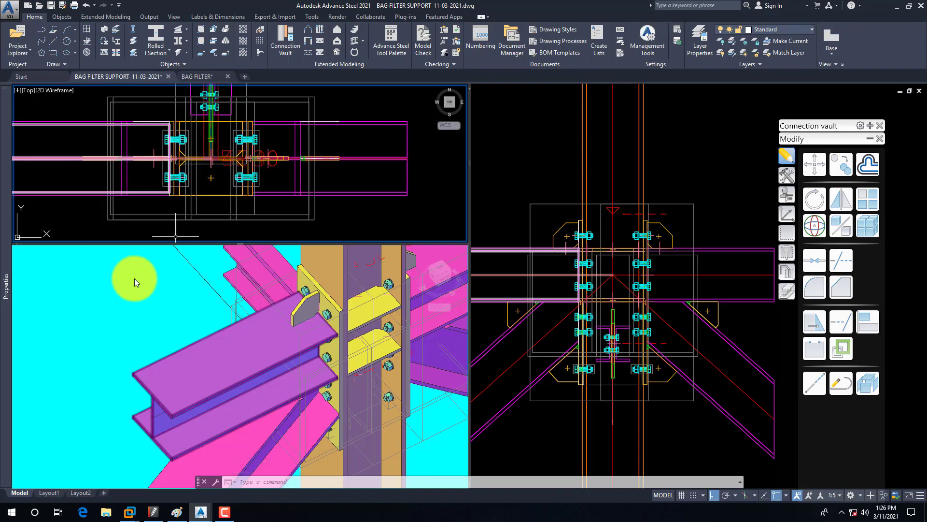
click(134, 322)
scroll(120, 328, down, 5)
scroll(161, 325, up, 3)
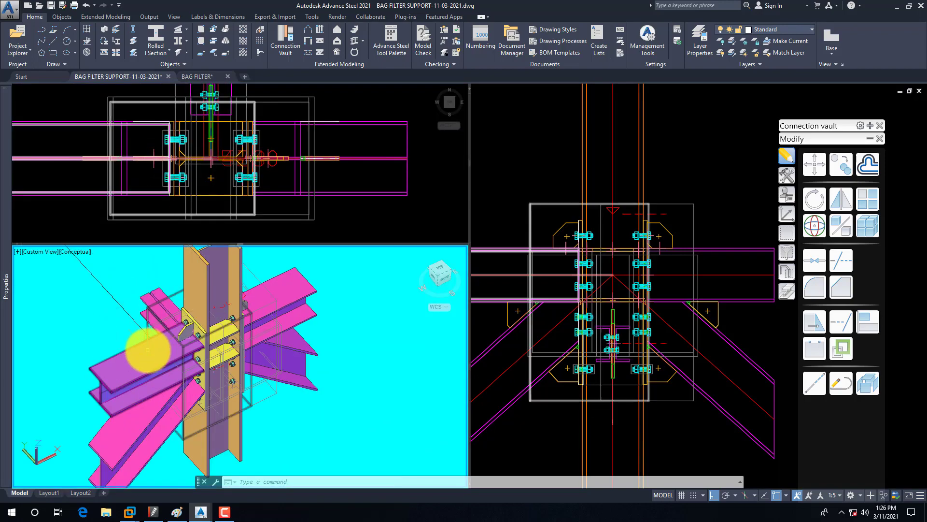
scroll(145, 352, up, 3)
shift+middle_drag(144, 352, 134, 334)
click(569, 311)
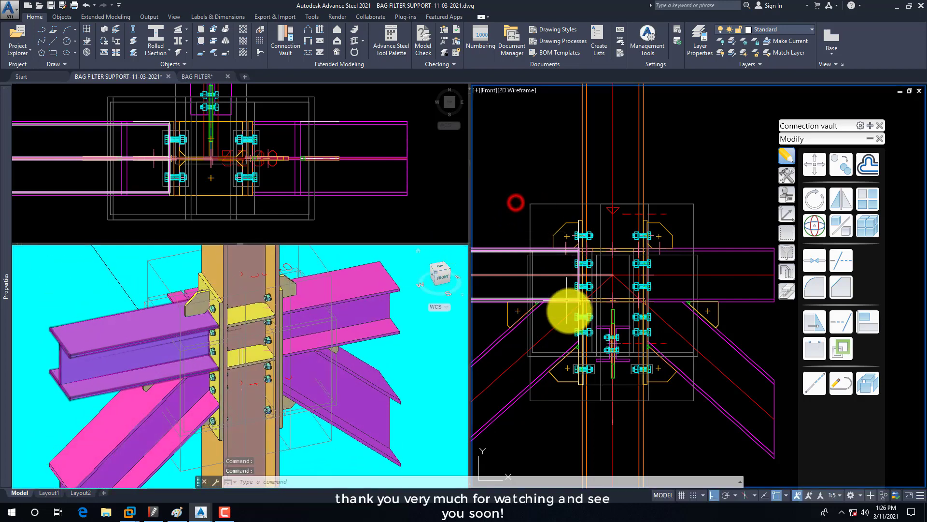
middle_drag(570, 311, 572, 260)
click(394, 351)
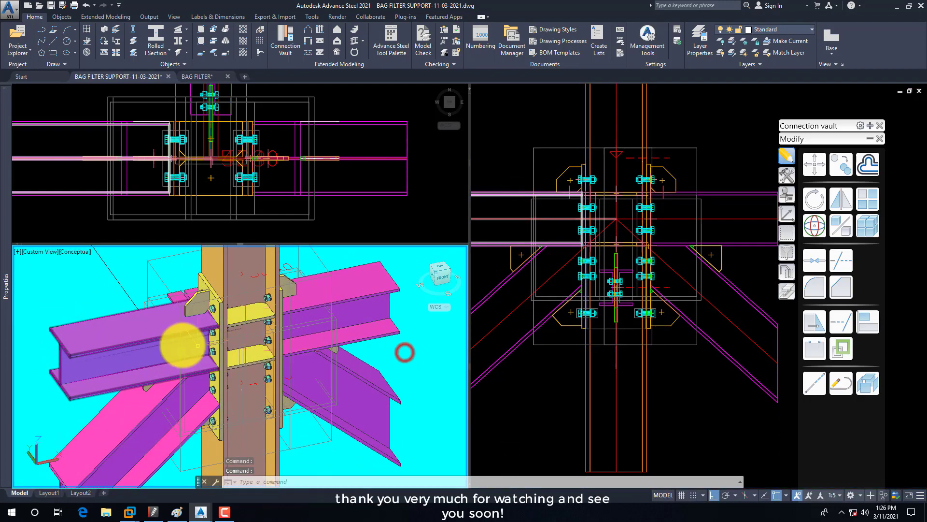
scroll(166, 346, up, 3)
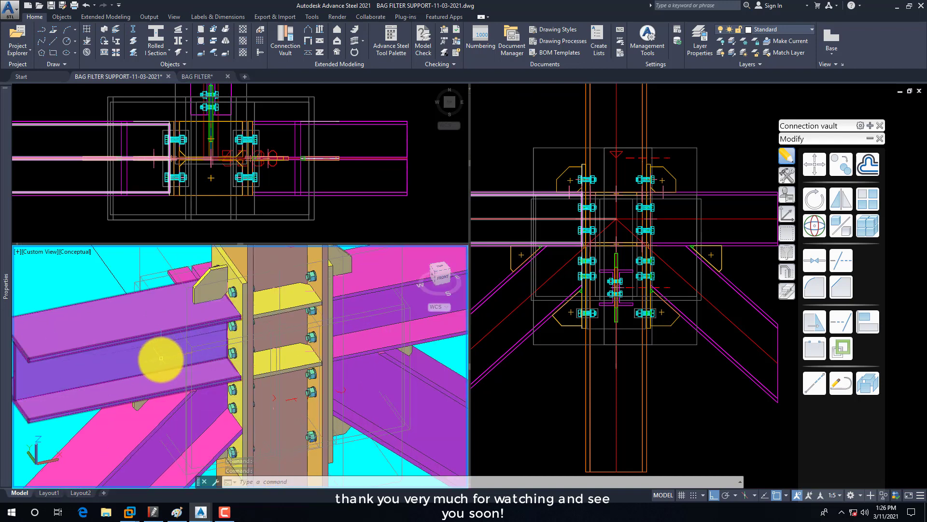
shift+middle_drag(161, 358, 169, 309)
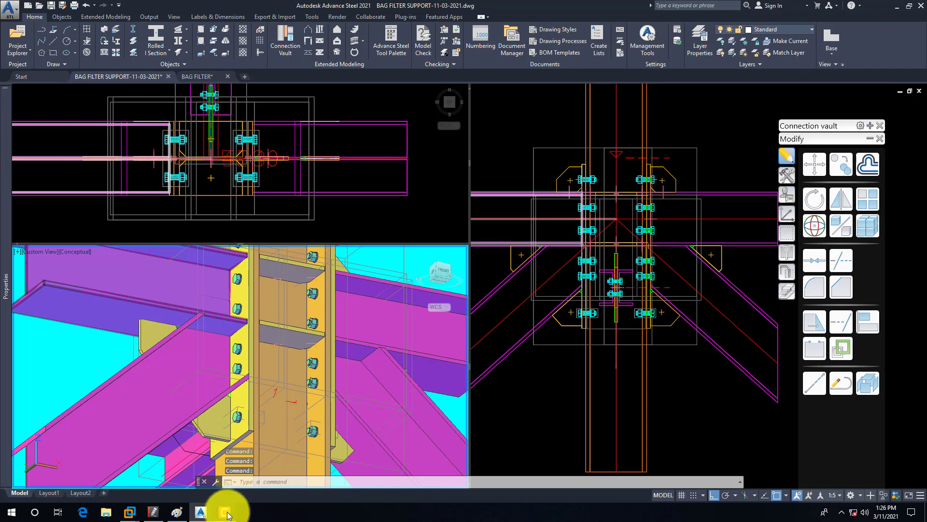